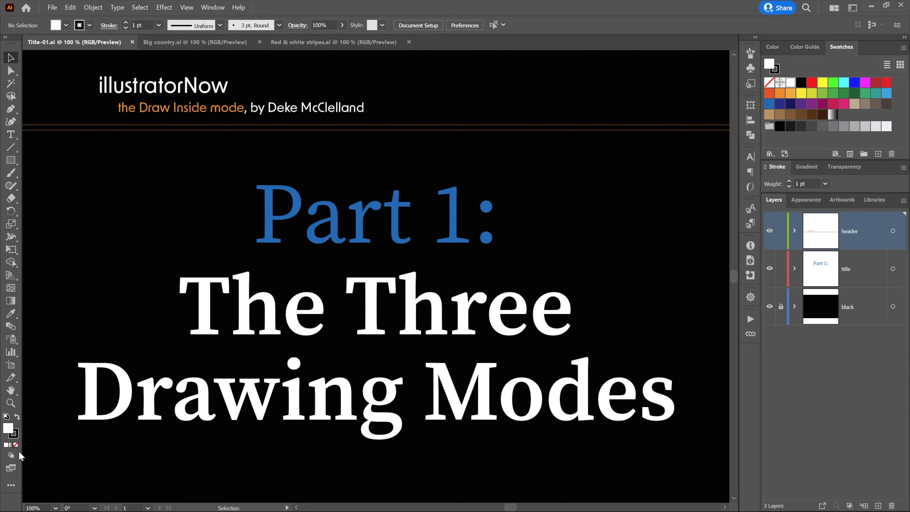
# - Check which drawing modes are available with nothing selected
pyautogui.click(16, 454)
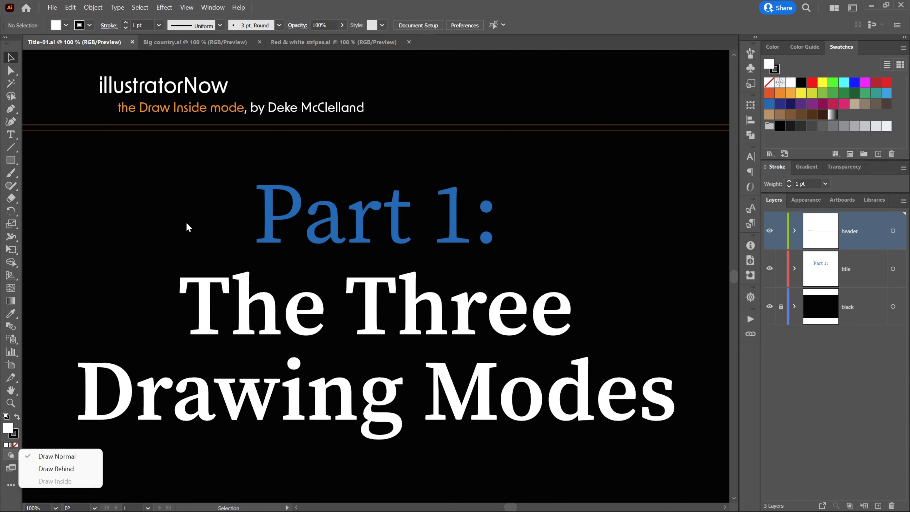
pyautogui.click(166, 207)
# - View the striped map artwork in Red & white stripes.ai and return to the plain map in Big country.ai
pyautogui.hotkey('ctrl', 'Tab')
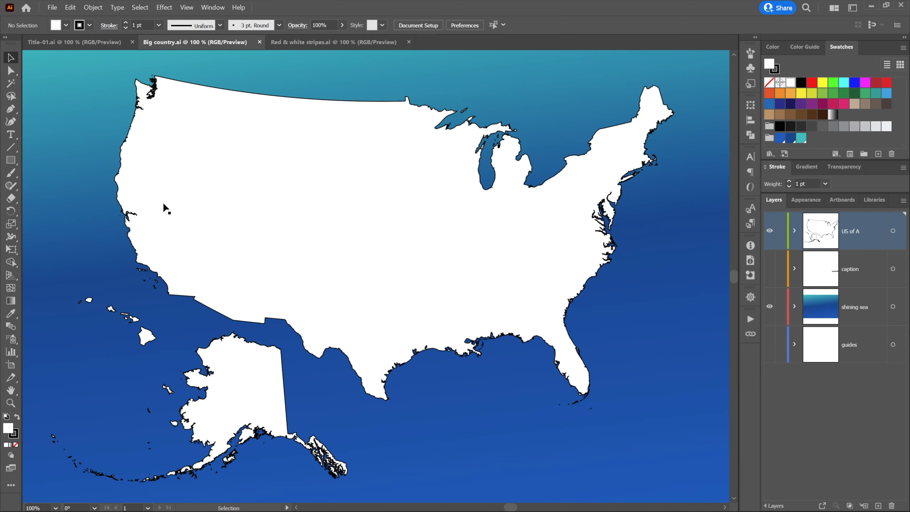
pyautogui.hotkey('ctrl', 'Tab')
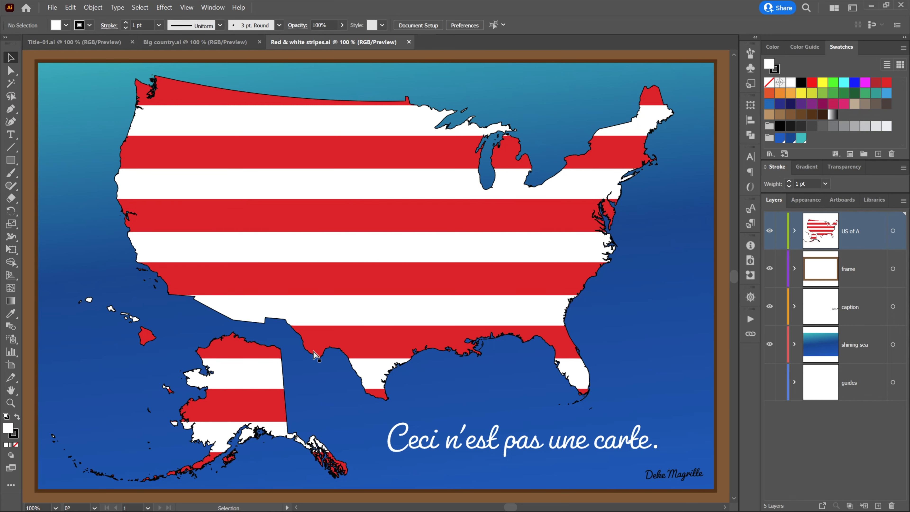
pyautogui.hotkey('ctrl', 'shift', 'Tab')
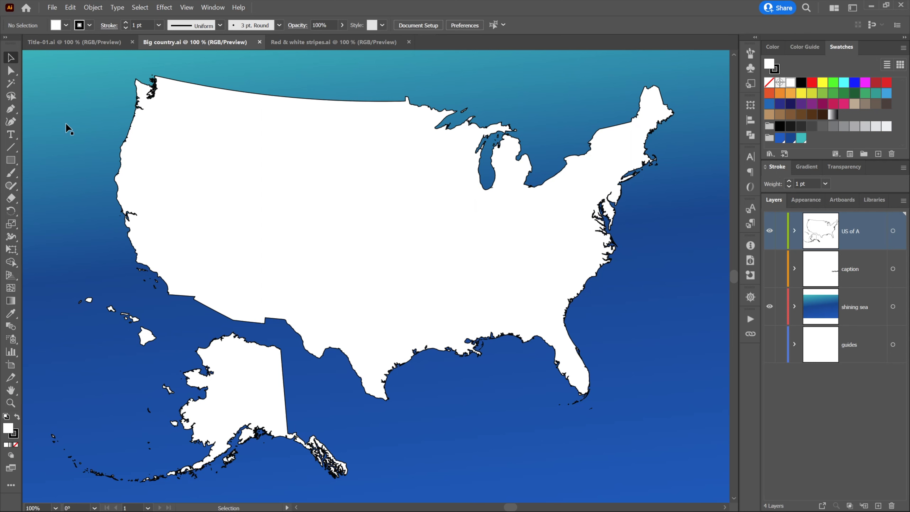
# - Activate the Rectangle tool
pyautogui.click(10, 160)
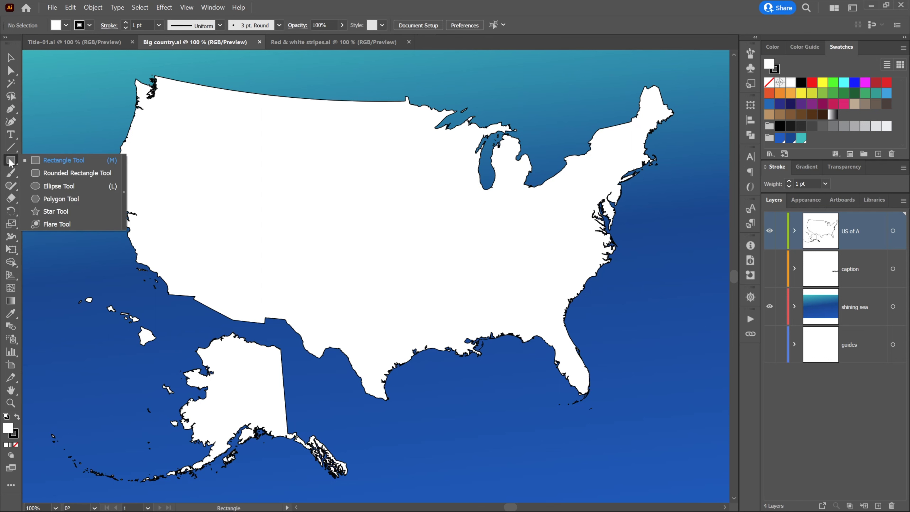
pyautogui.click(50, 159)
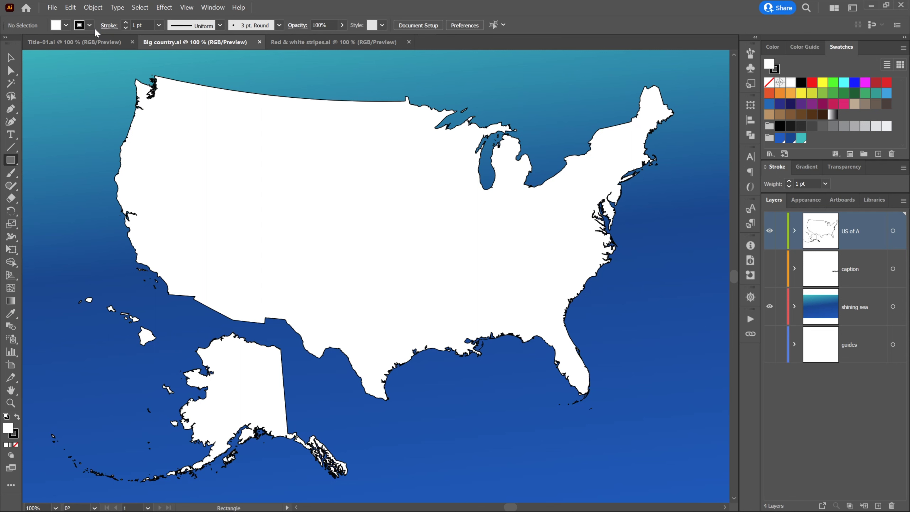
# - Show the Properties panel and hide it again, leaving the Control bar on
pyautogui.click(218, 8)
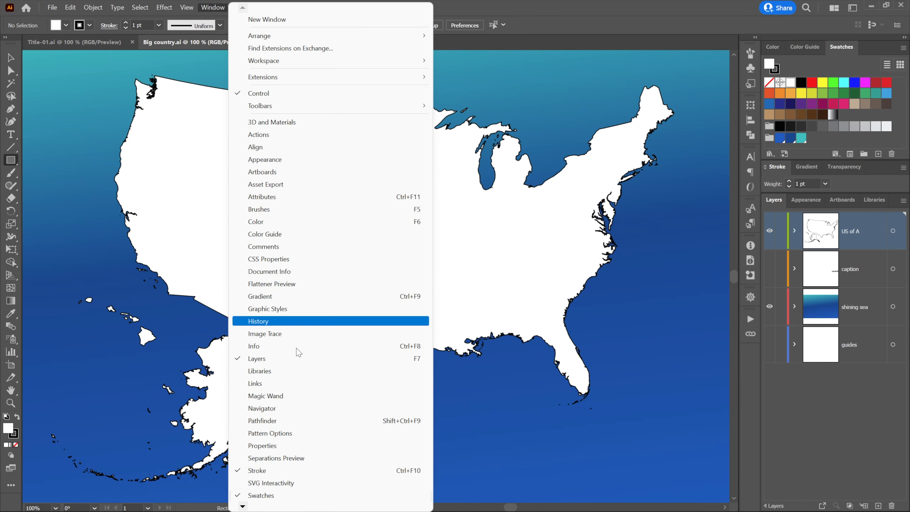
pyautogui.click(319, 445)
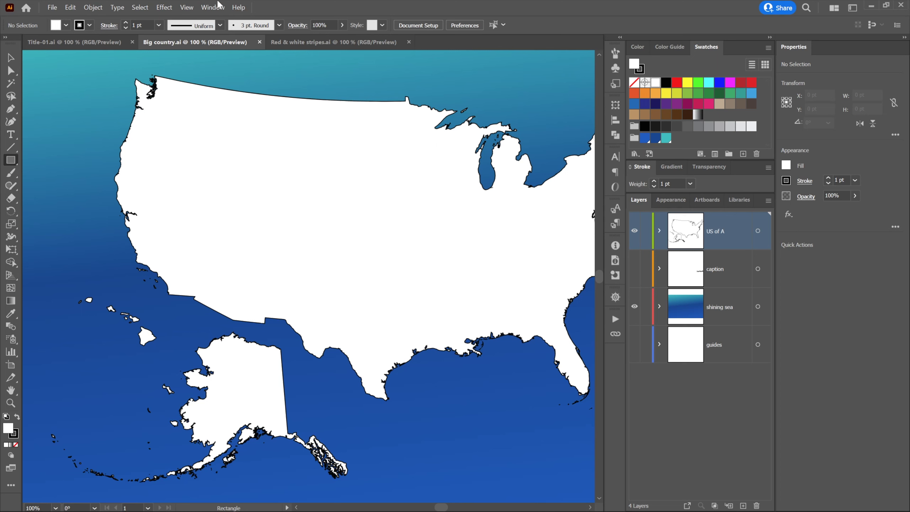
pyautogui.click(218, 5)
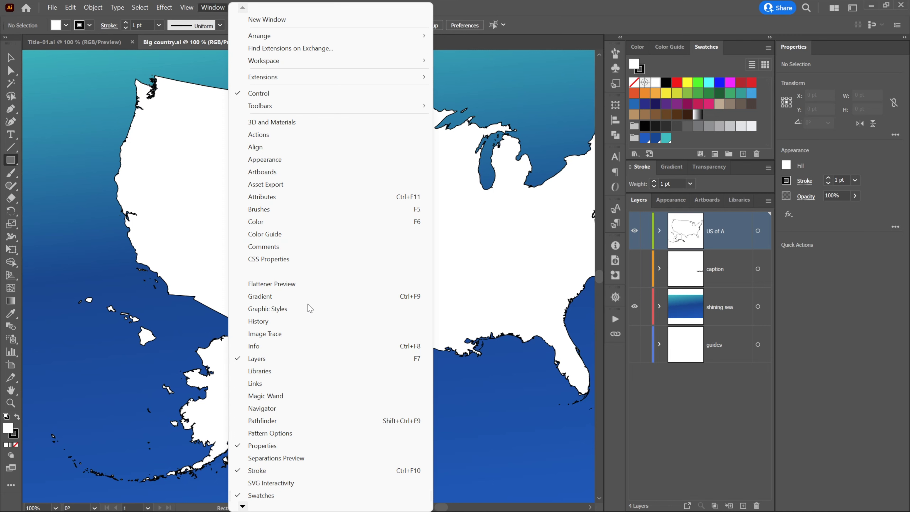
pyautogui.click(310, 445)
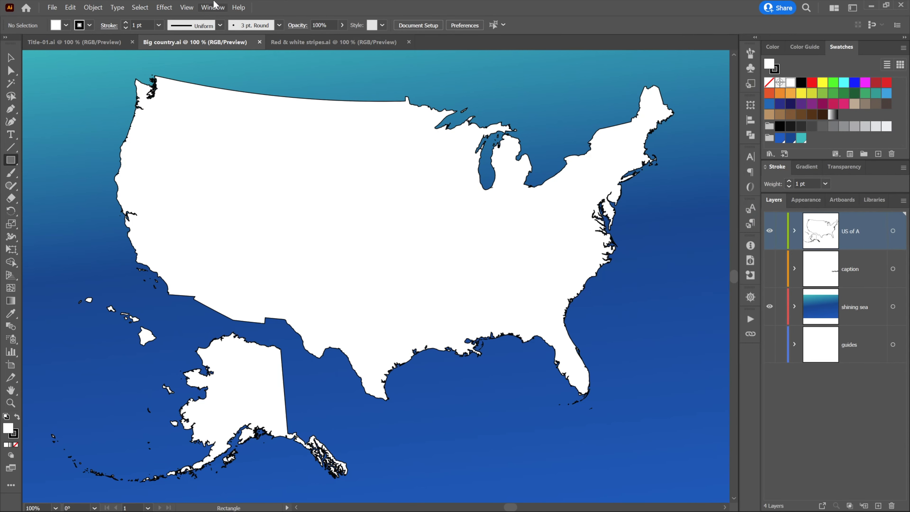
pyautogui.click(215, 5)
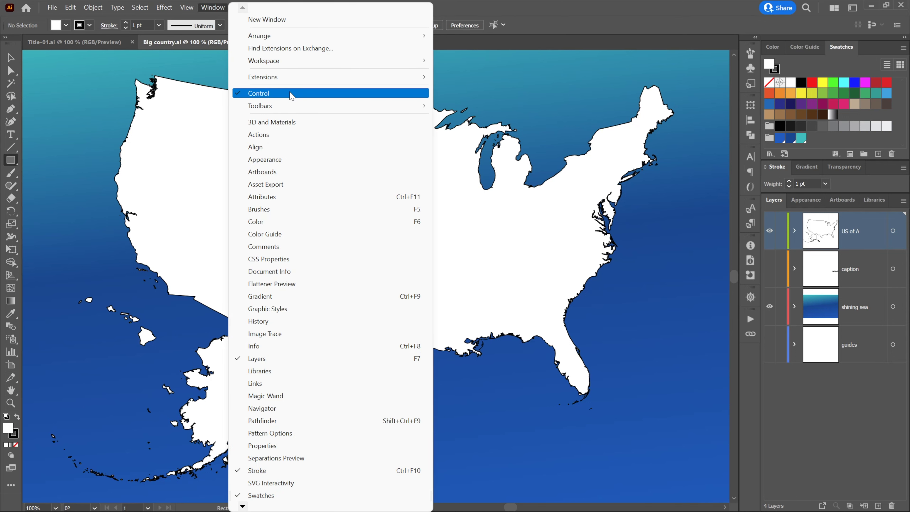
pyautogui.press('Escape')
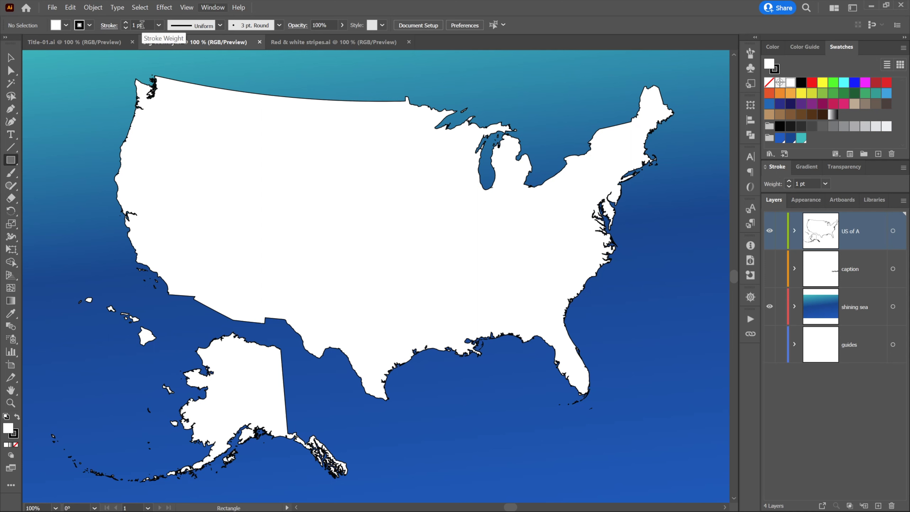
# - Set the default fill to green and the stroke weight to 10 pt
pyautogui.click(63, 24)
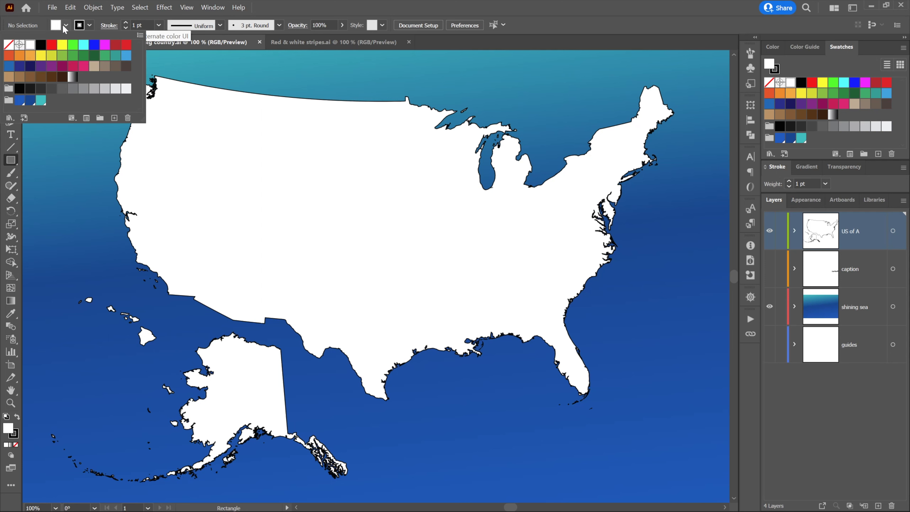
pyautogui.click(72, 56)
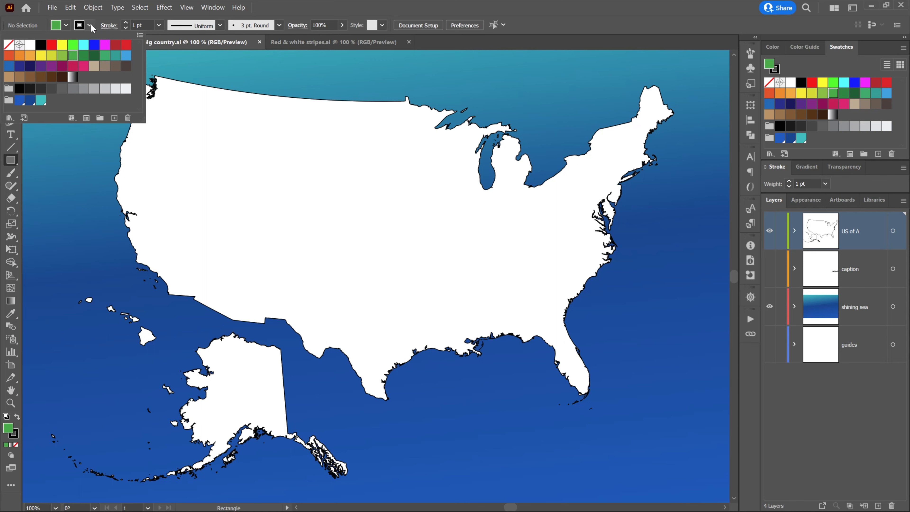
pyautogui.click(159, 25)
pyautogui.click(159, 25)
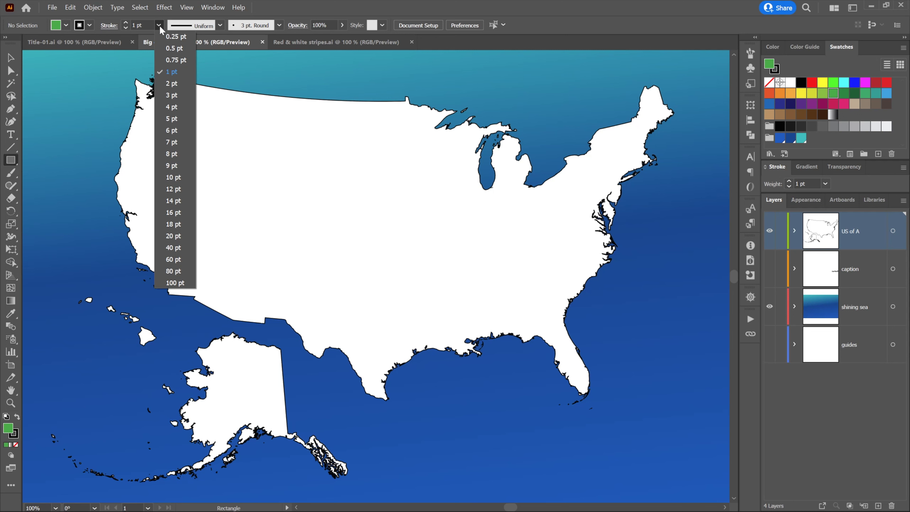
pyautogui.click(180, 177)
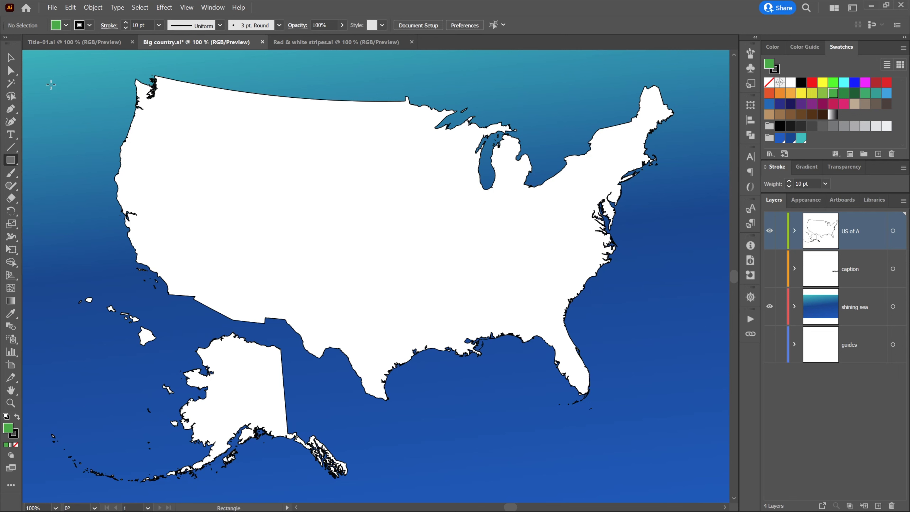
# - Draw four overlapping green rectangles cascading from the Pacific Northwest toward the Gulf Coast, the first about 511 × 415 pt
pyautogui.moveTo(45, 80); pyautogui.dragTo(317, 302)
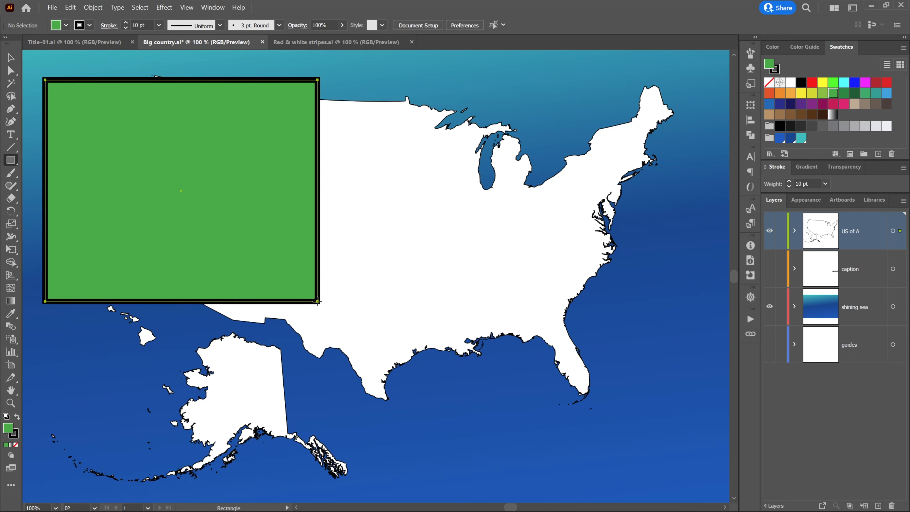
pyautogui.moveTo(183, 138)
pyautogui.mouseDown()
pyautogui.moveTo(285, 268)
pyautogui.moveTo(378, 336)
pyautogui.mouseUp()
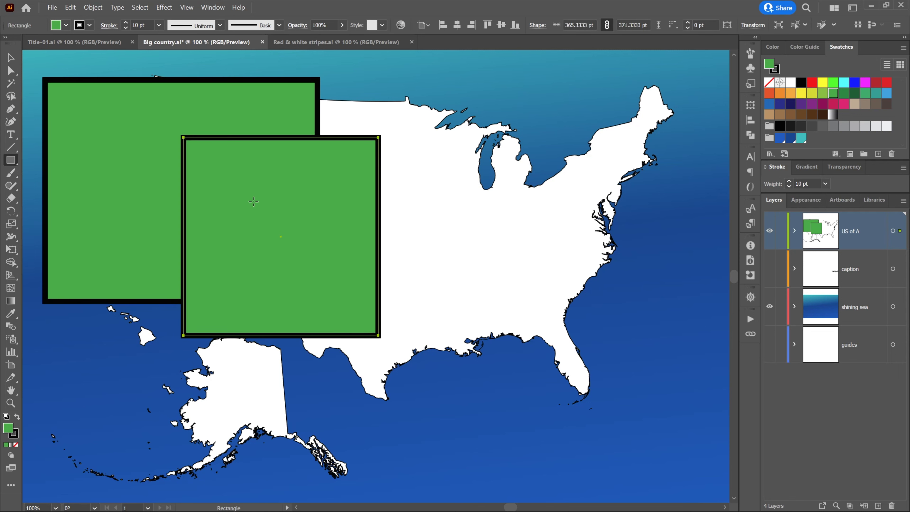
pyautogui.moveTo(253, 202)
pyautogui.mouseDown()
pyautogui.moveTo(432, 369)
pyautogui.moveTo(458, 378)
pyautogui.mouseUp()
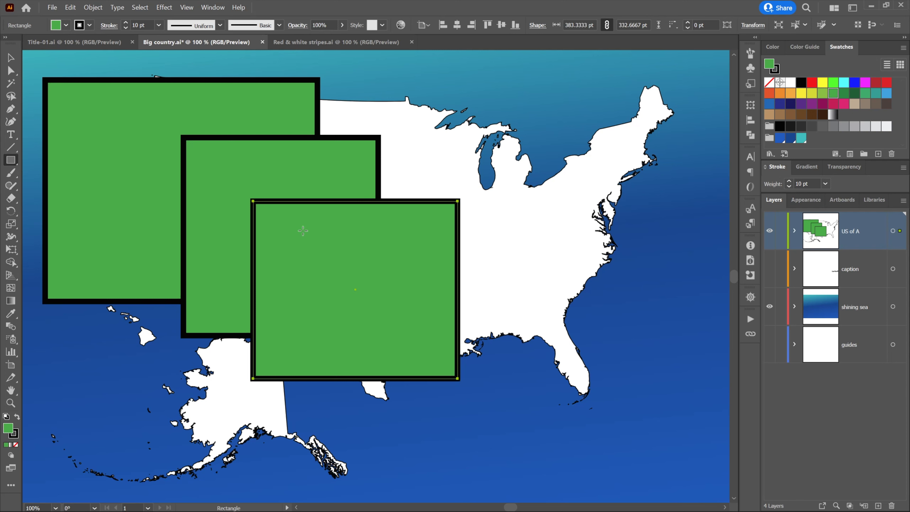
pyautogui.moveTo(319, 249); pyautogui.dragTo(529, 414)
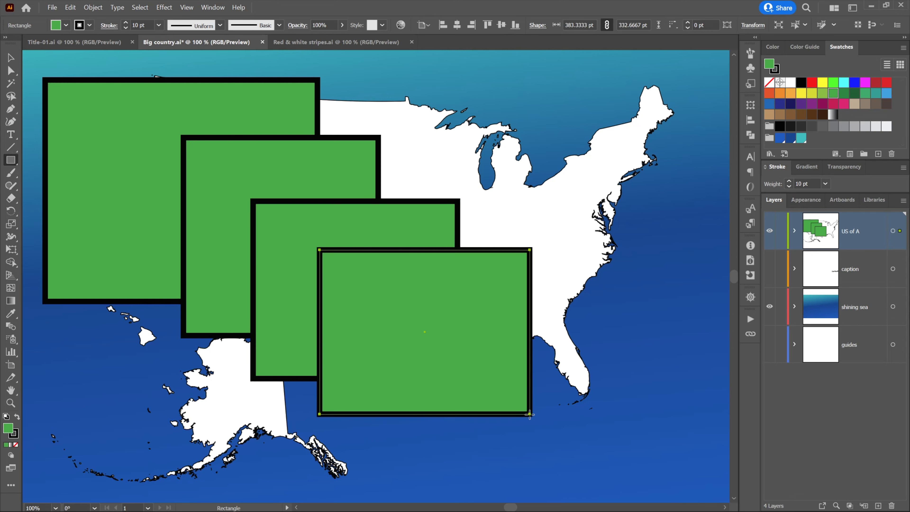
# - Draw a rectangle about 433 × 321 pt over the eastern states using the mainland shape's white fill and 1 pt stroke
pyautogui.click(432, 149)
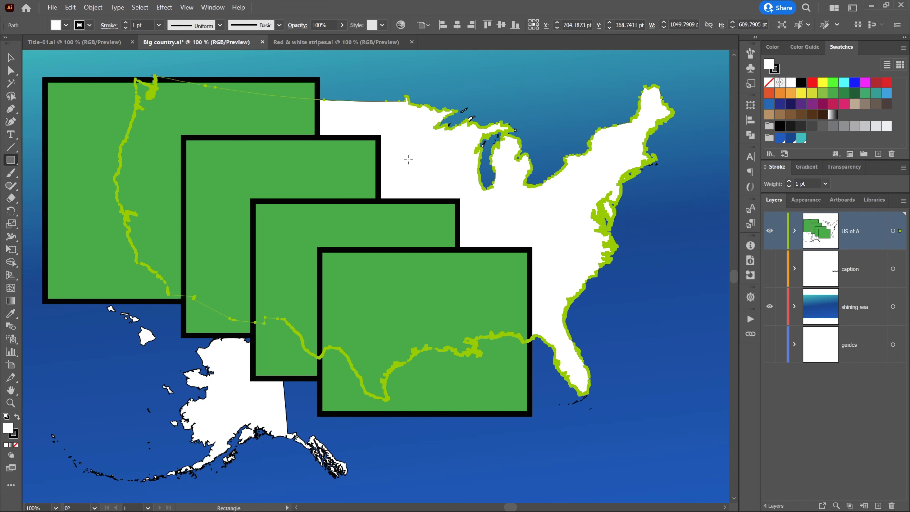
pyautogui.moveTo(408, 160); pyautogui.dragTo(640, 330)
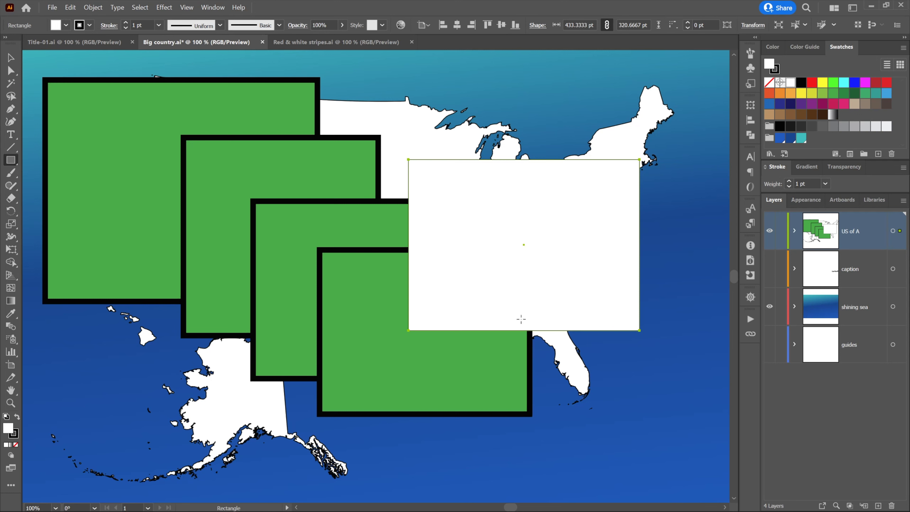
# - Draw a white rectangle about 417 × 203 pt around Florida on the shining sea layer
pyautogui.click(829, 308)
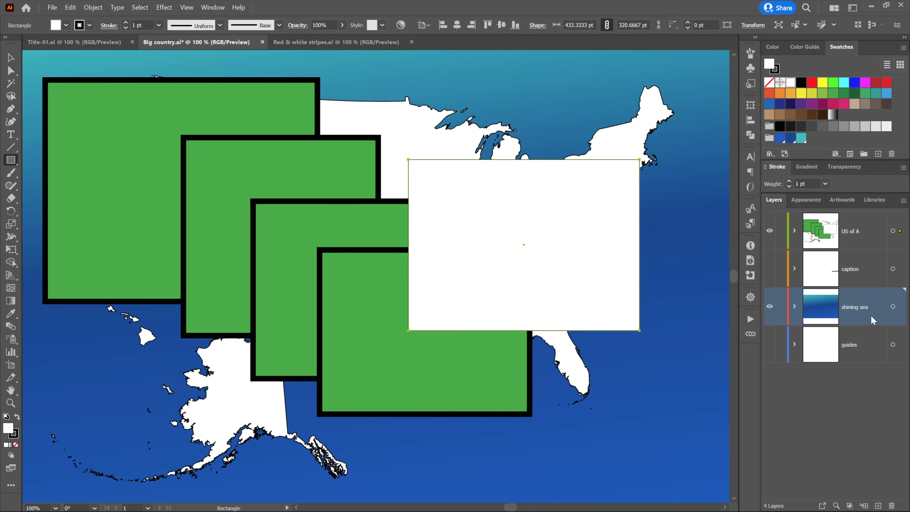
pyautogui.moveTo(688, 461); pyautogui.dragTo(465, 354)
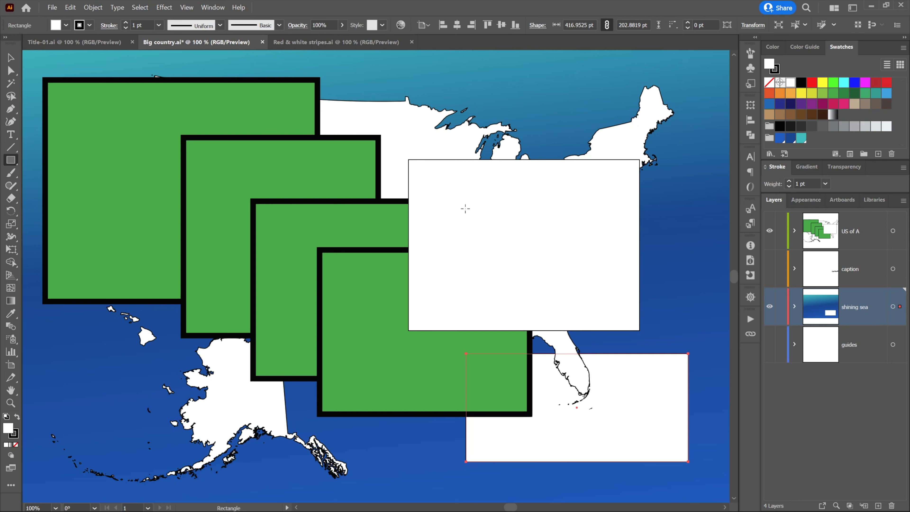
# - Undo all the test rectangles and the mainland selection, back to the plain map with the green fill active
pyautogui.hotkey('ctrl', 'z')
pyautogui.hotkey('ctrl', 'z')
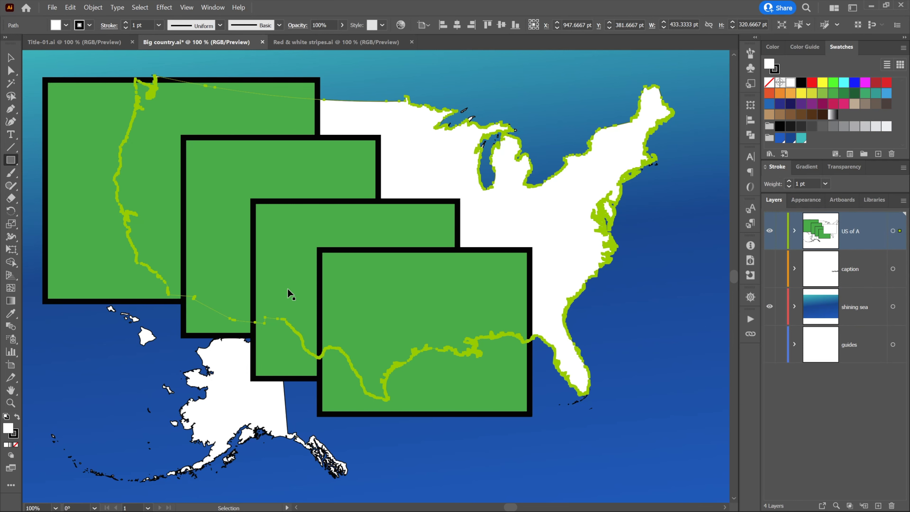
pyautogui.hotkey('ctrl', 'z')
pyautogui.hotkey('ctrl', 'z')
pyautogui.hotkey('ctrl', 'z')
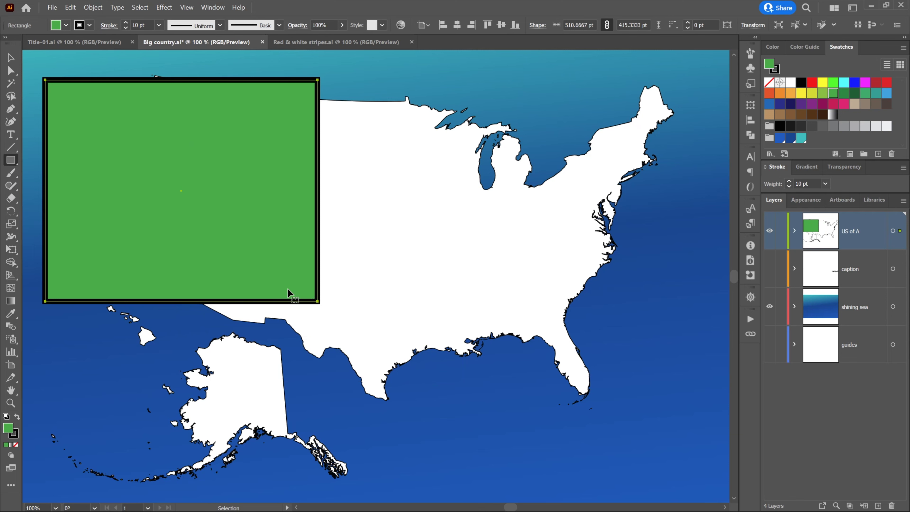
pyautogui.hotkey('ctrl', 'z')
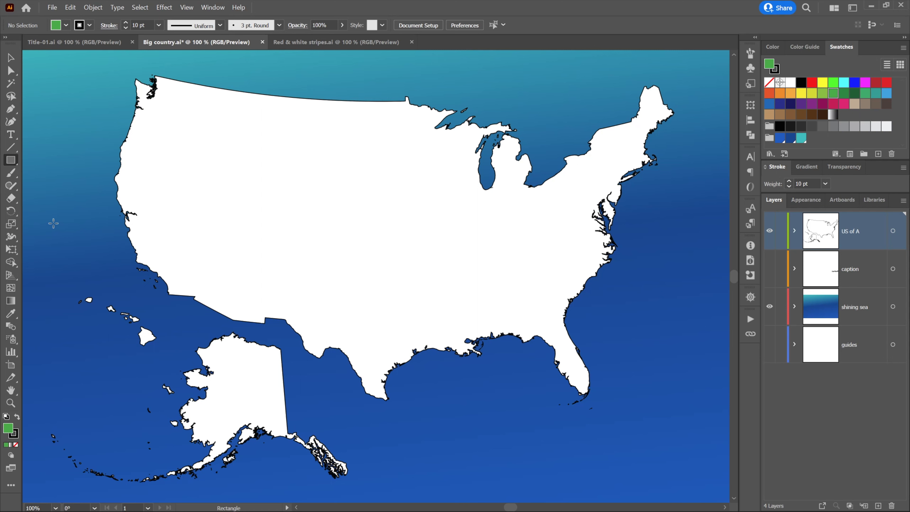
# - In Draw Behind mode, draw three overlapping green rectangles from the Pacific coast to the Gulf, the first about 431 × 377 pt
pyautogui.click(11, 456)
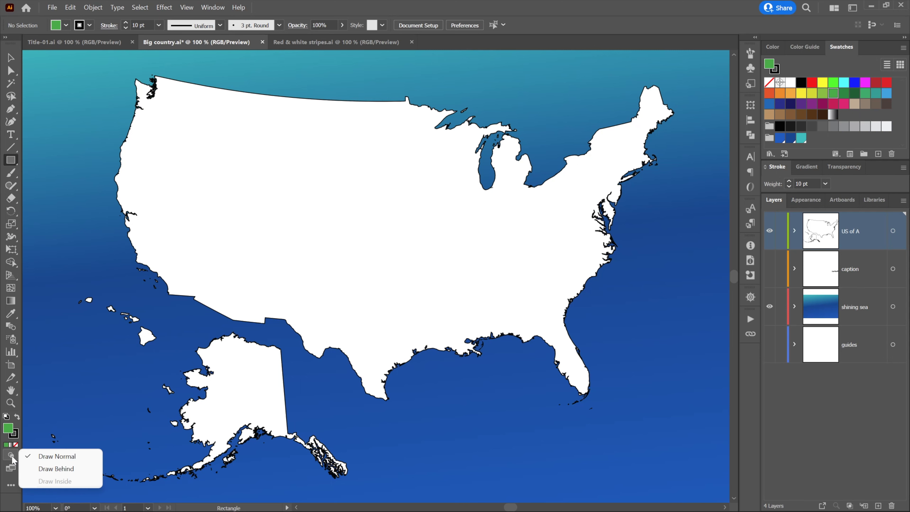
pyautogui.click(80, 472)
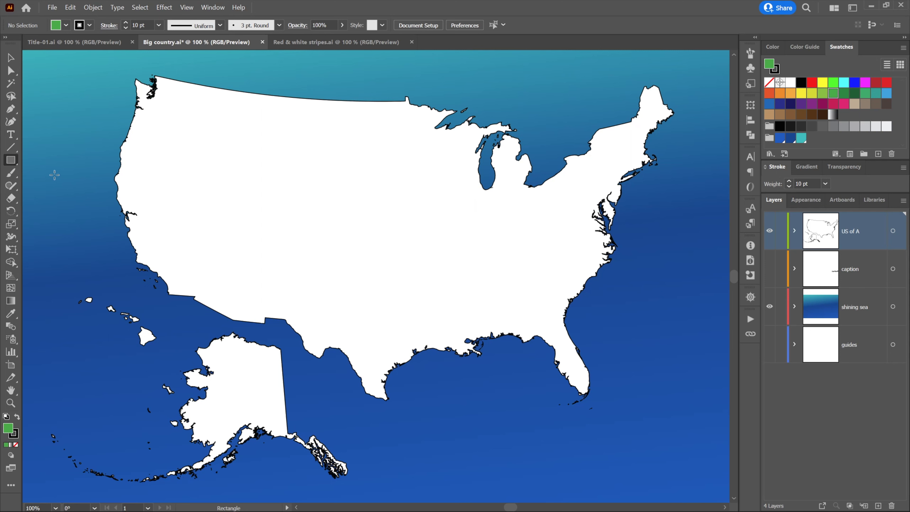
pyautogui.moveTo(55, 175); pyautogui.dragTo(284, 375)
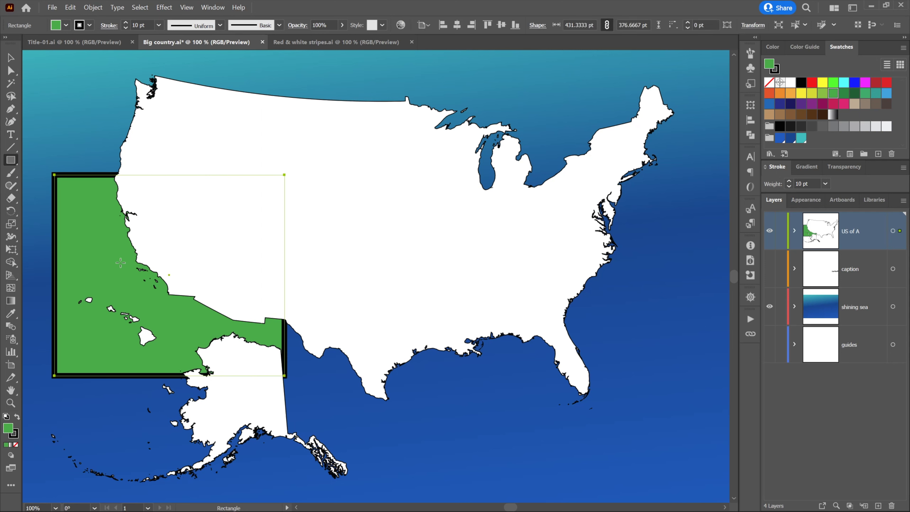
pyautogui.moveTo(117, 247); pyautogui.dragTo(372, 419)
pyautogui.moveTo(306, 291)
pyautogui.mouseDown()
pyautogui.moveTo(463, 417)
pyautogui.moveTo(464, 453)
pyautogui.mouseUp()
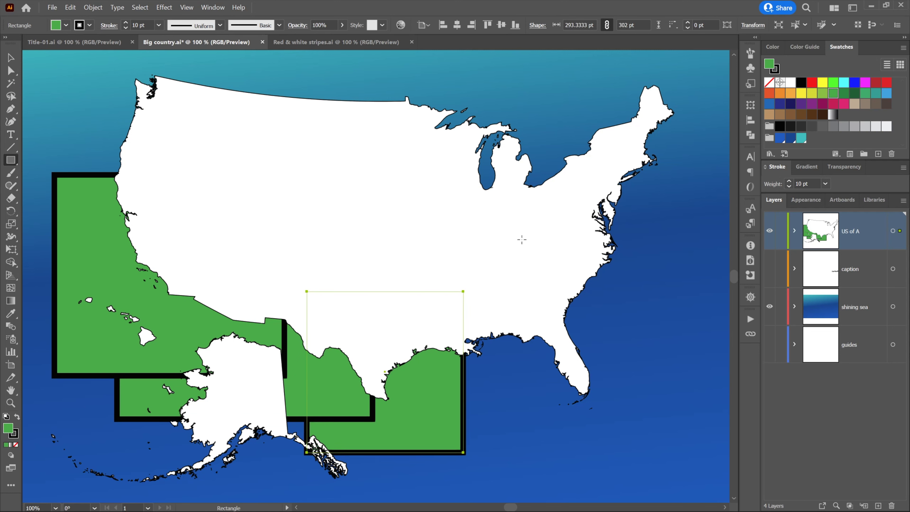
# - Draw a rectangle about 432 × 308 pt directly behind the mainland around Florida, using the mainland's white fill and thin stroke
pyautogui.keyDown('ctrl'); pyautogui.click(505, 237); pyautogui.keyUp('ctrl')
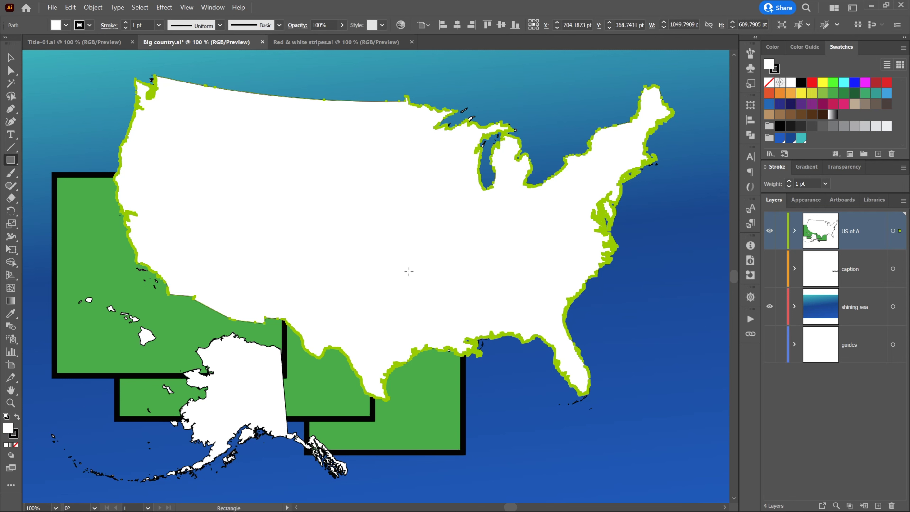
pyautogui.moveTo(408, 272); pyautogui.dragTo(639, 435)
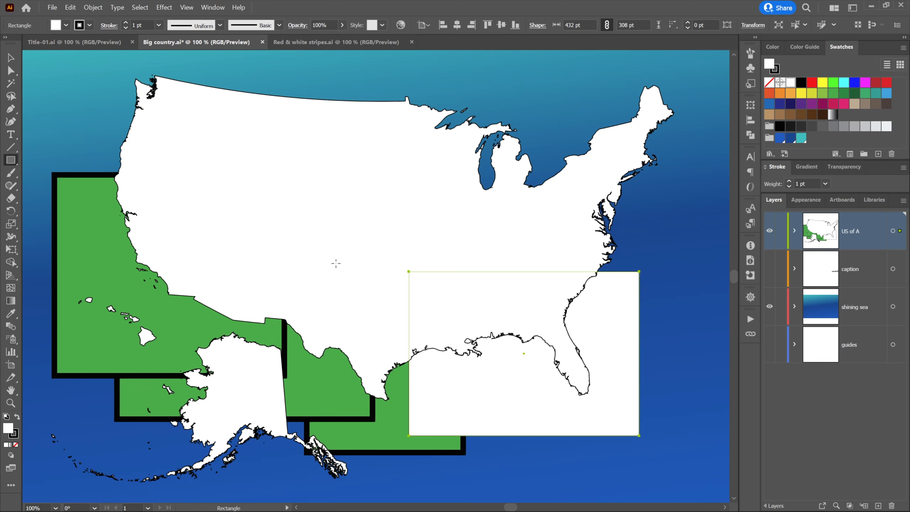
# - Target the shining sea layer and draw a rectangle about 381 × 289 pt off the East Coast, behind the selected white one
pyautogui.click(859, 307)
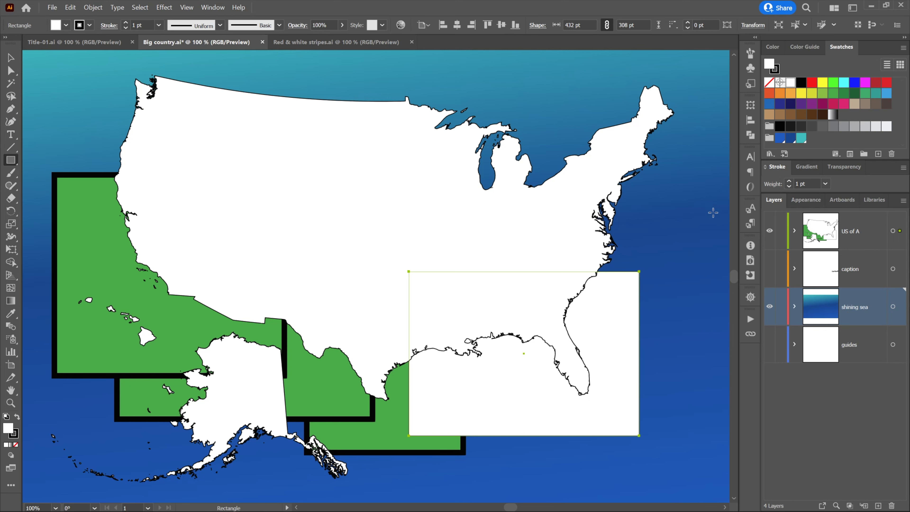
pyautogui.moveTo(695, 223); pyautogui.dragTo(492, 376)
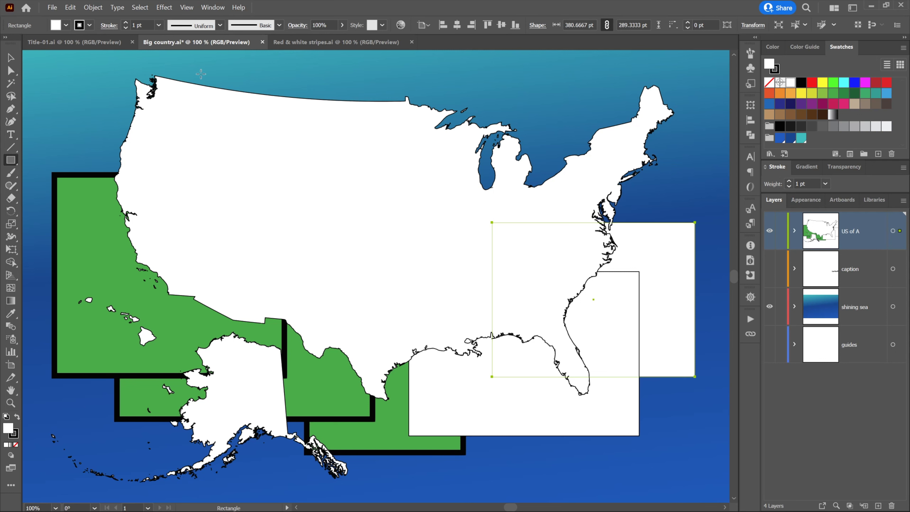
# - With nothing selected, draw a large white rectangle behind everything on the US of A layer and delete it
pyautogui.click(139, 7)
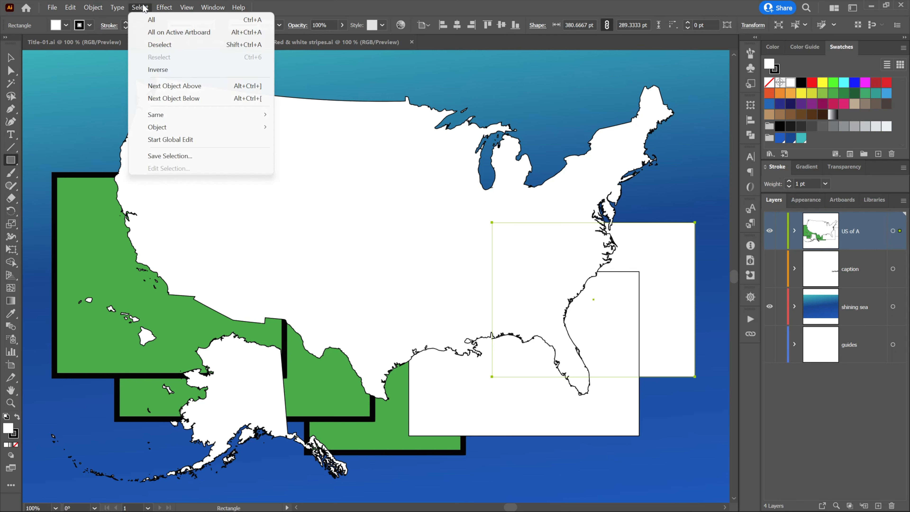
pyautogui.click(183, 46)
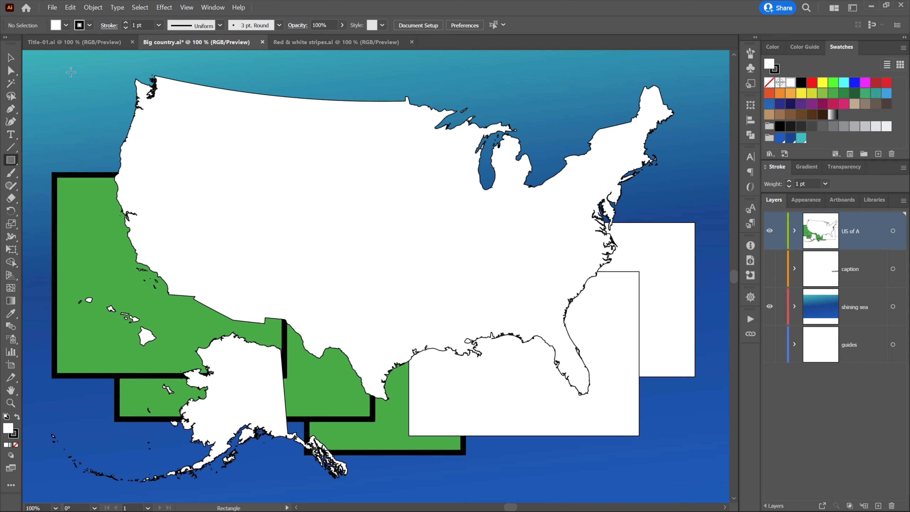
pyautogui.moveTo(67, 67); pyautogui.dragTo(705, 481)
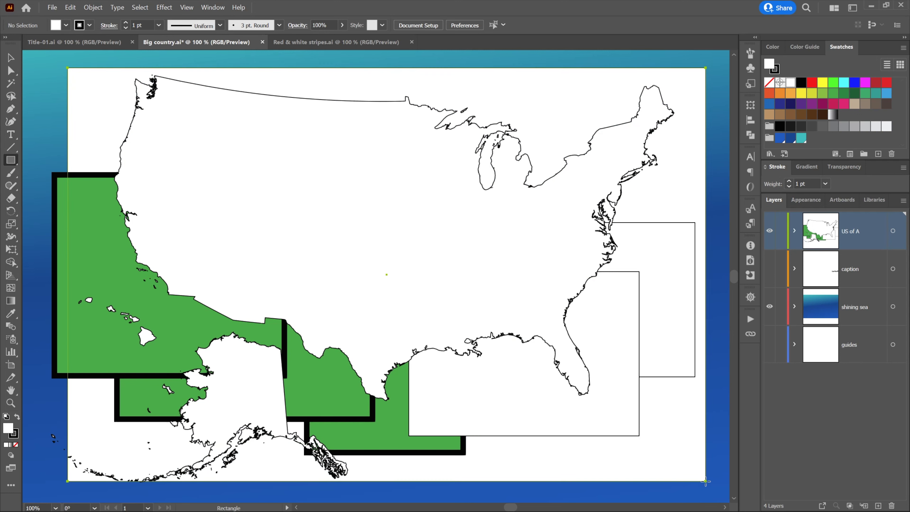
pyautogui.press('Delete')
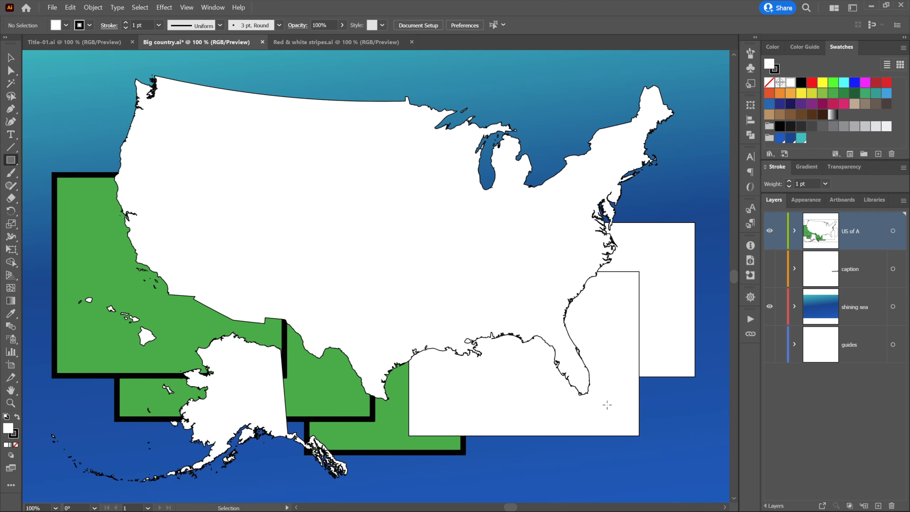
# - Target the shining sea layer and draw a rectangle about 1203 × 771 pt behind its artwork
pyautogui.click(881, 315)
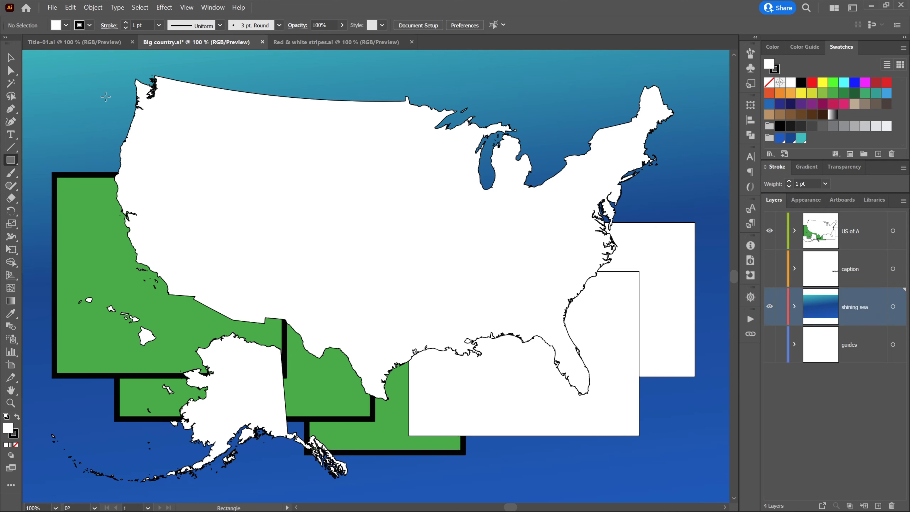
pyautogui.moveTo(69, 62); pyautogui.dragTo(710, 473)
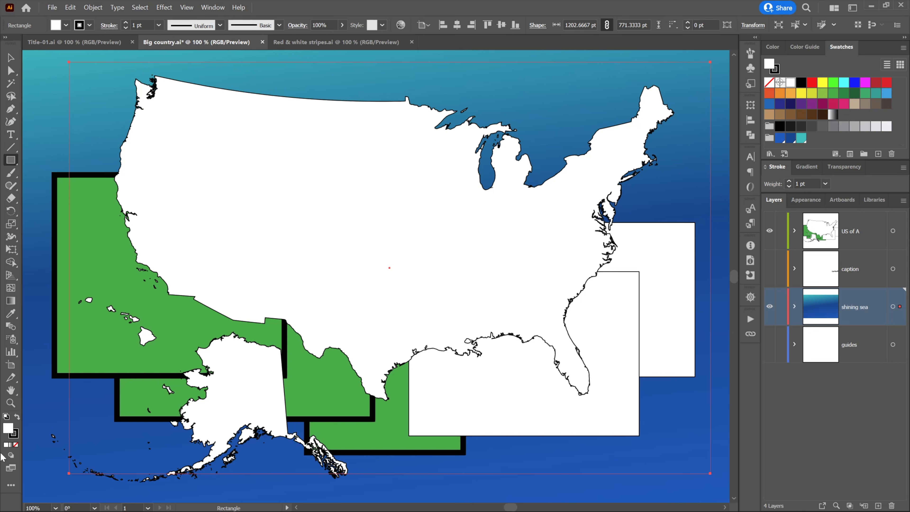
# - Switch to Draw Normal mode and add a new layer above the shining sea layer
pyautogui.click(14, 454)
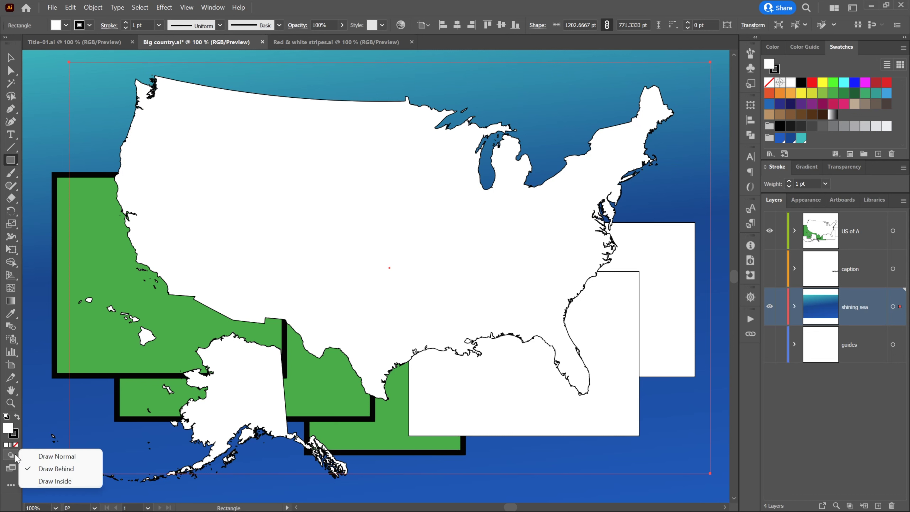
pyautogui.click(28, 458)
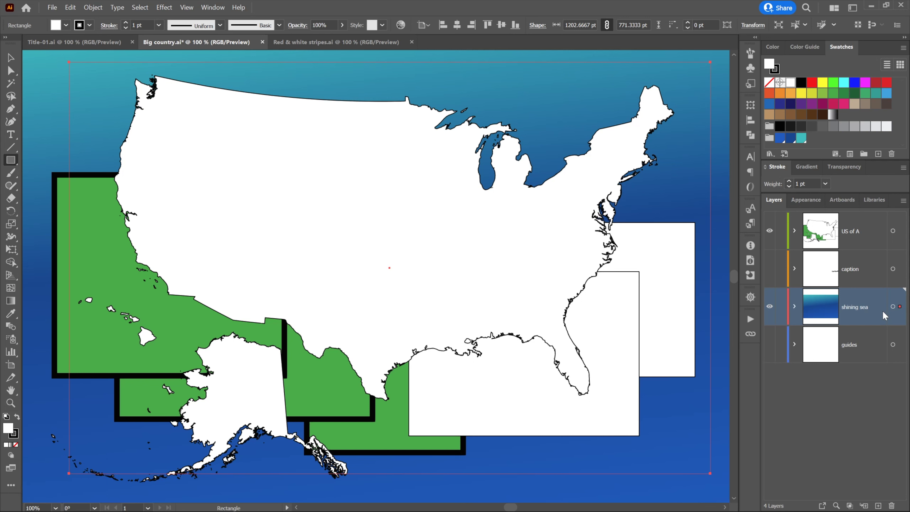
pyautogui.click(879, 505)
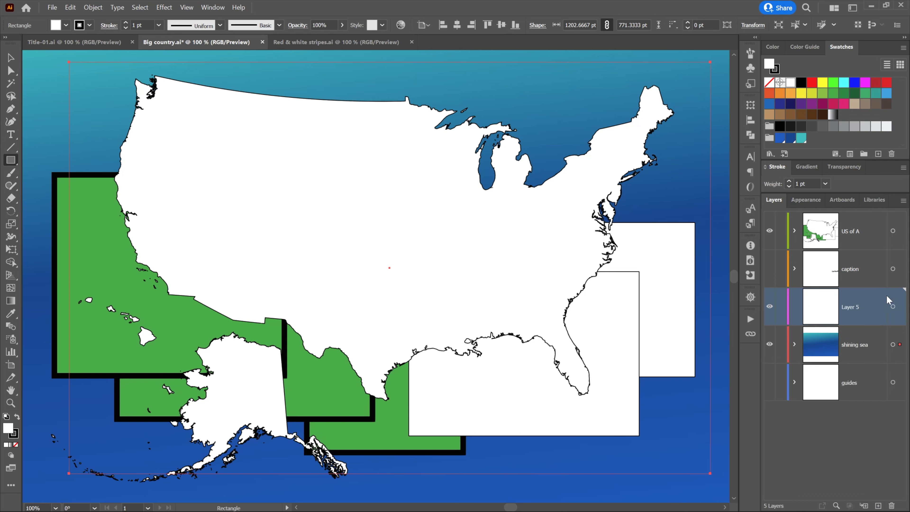
# - Target the shining sea layer again and, in Draw Behind mode, add a new layer beneath it
pyautogui.click(872, 359)
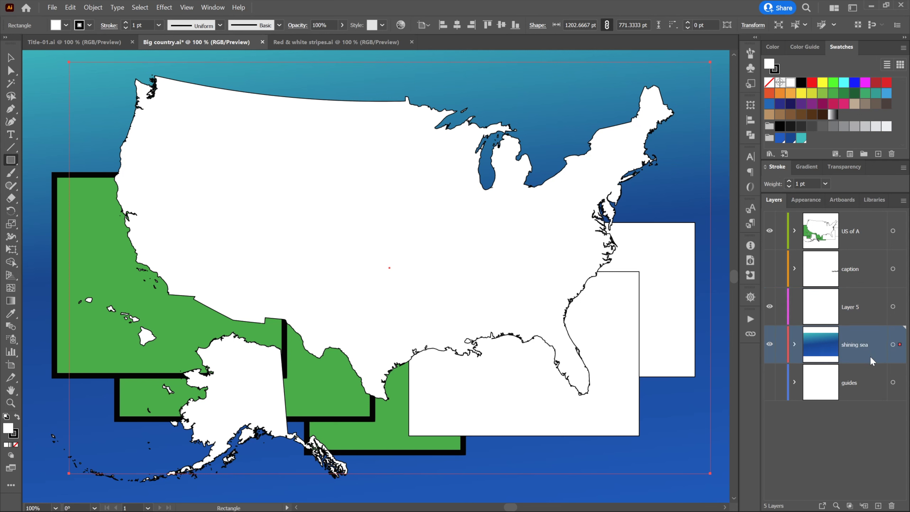
pyautogui.click(10, 455)
pyautogui.click(56, 468)
pyautogui.keyDown('ctrl'); pyautogui.click(878, 506); pyautogui.keyUp('ctrl')
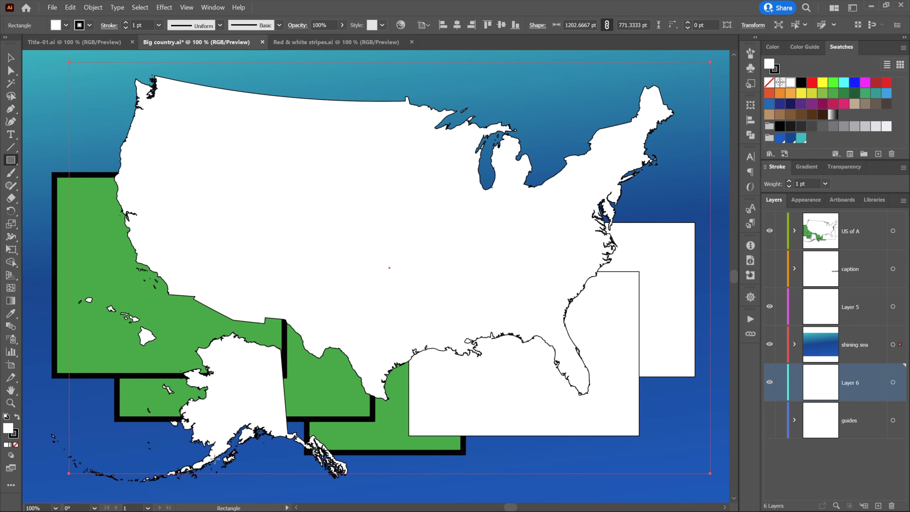
pyautogui.click(10, 455)
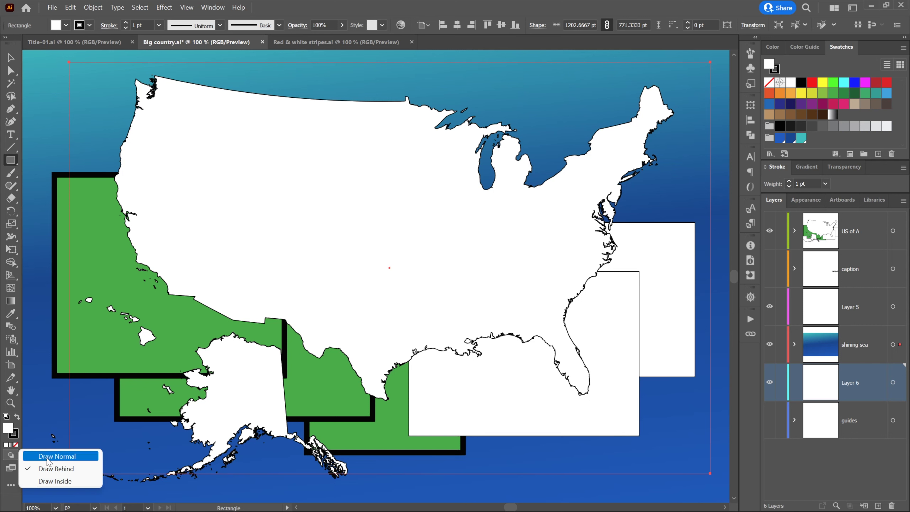
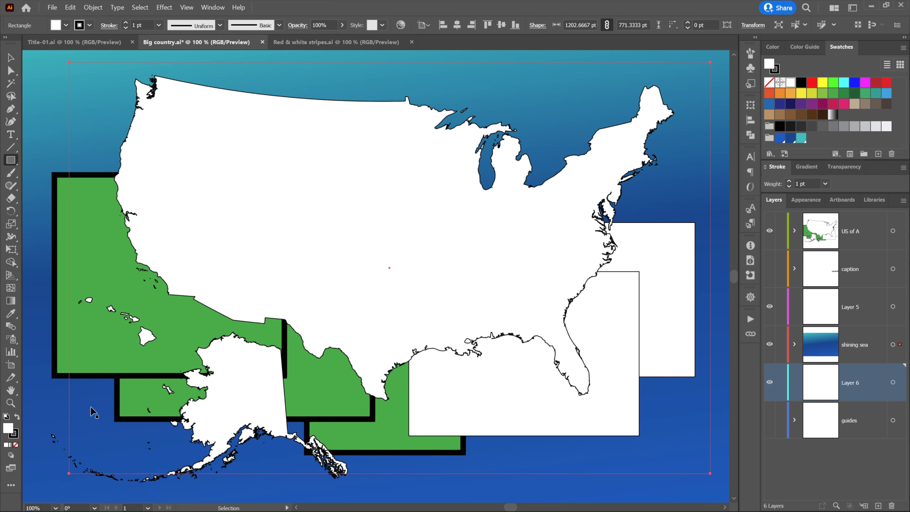
# - Undo the added layers and all test rectangles, back to the plain map with the green fill active
pyautogui.hotkey('ctrl', 'z')
pyautogui.hotkey('ctrl', 'z')
pyautogui.hotkey('ctrl', 'z')
pyautogui.hotkey('ctrl', 'z')
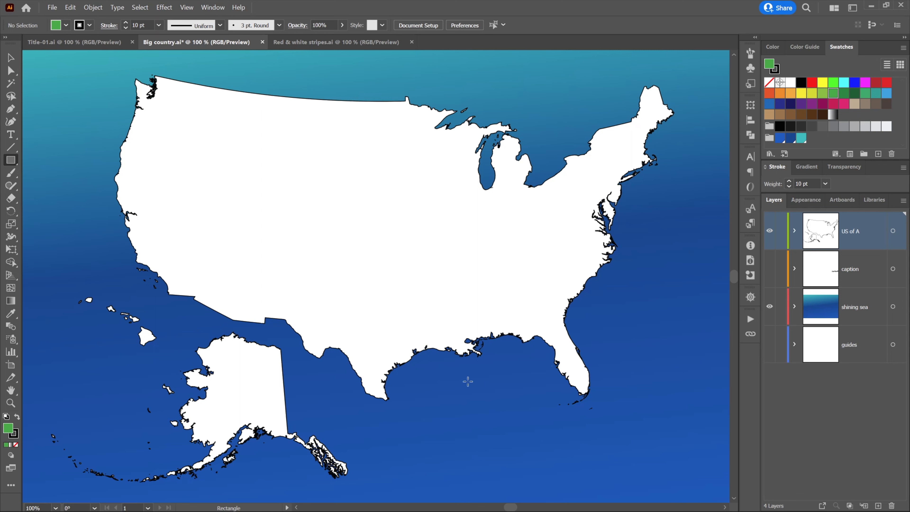
# - Show the guides layer and choose a medium brown fill with a dark brown stroke for new shapes
pyautogui.click(770, 344)
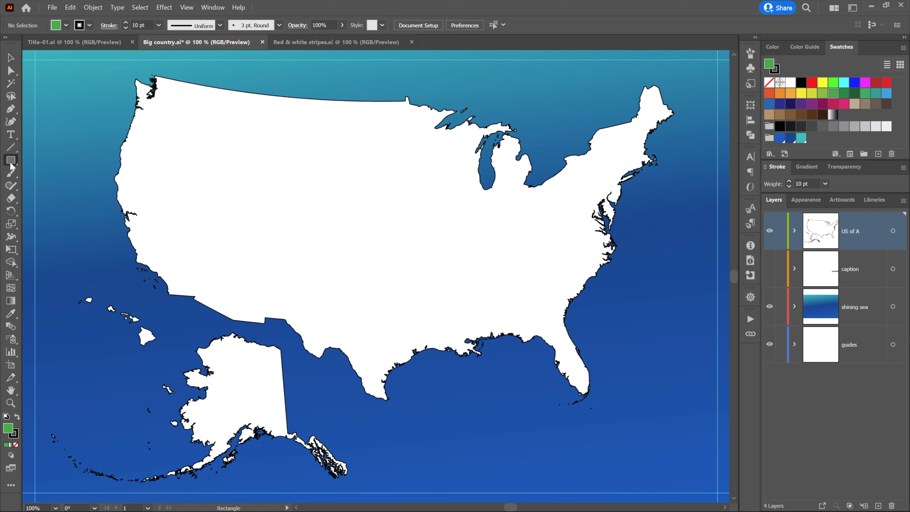
pyautogui.click(66, 25)
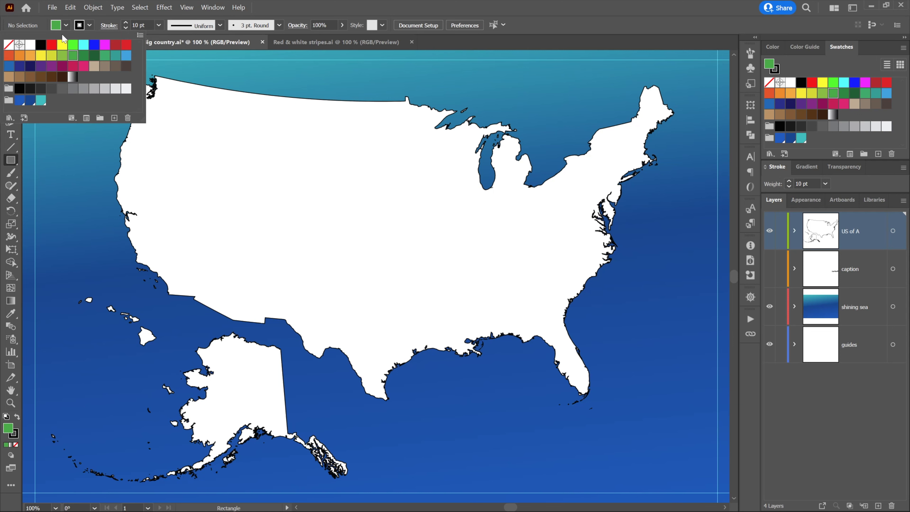
pyautogui.click(31, 79)
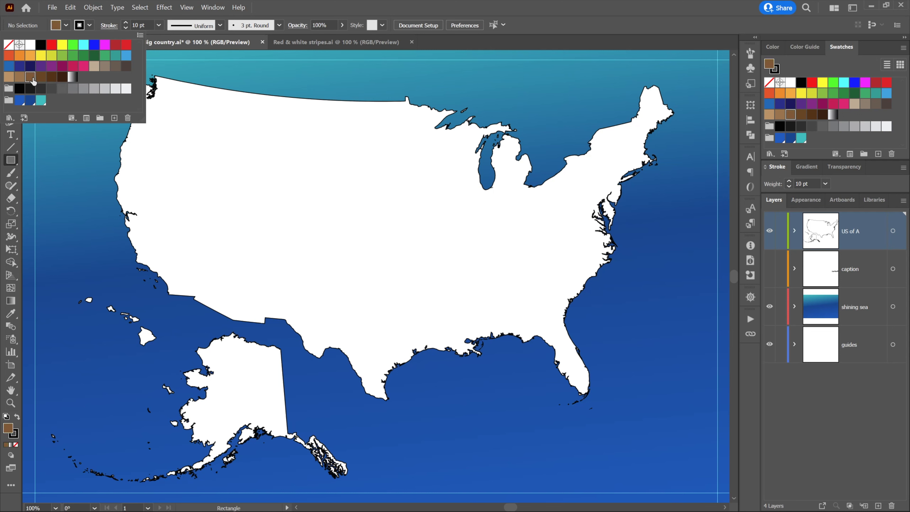
pyautogui.click(89, 26)
pyautogui.click(89, 25)
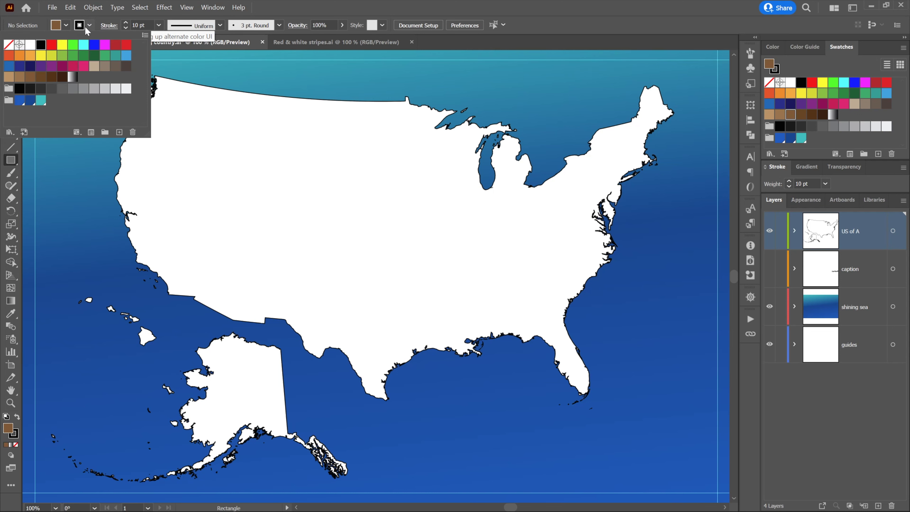
pyautogui.click(56, 78)
pyautogui.click(30, 24)
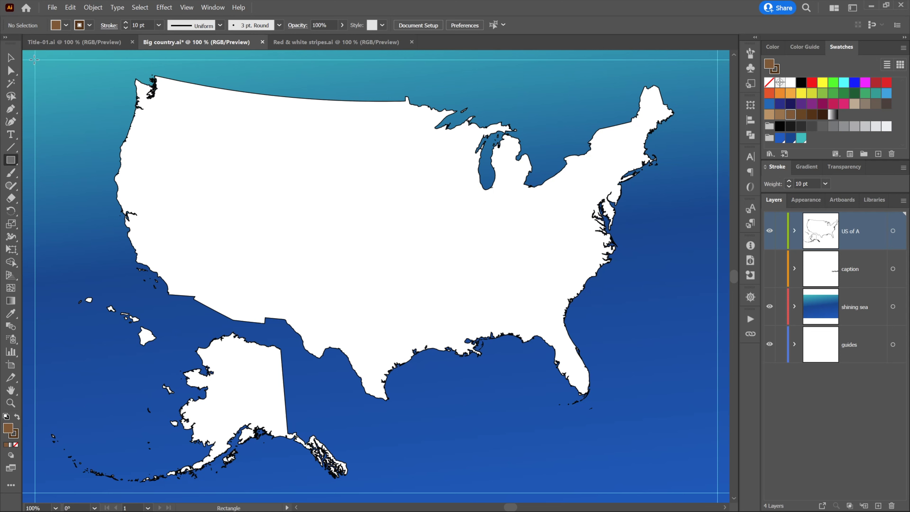
# - Draw a brown rectangle along the guides behind the map, and delete it
pyautogui.moveTo(34, 60); pyautogui.dragTo(717, 493)
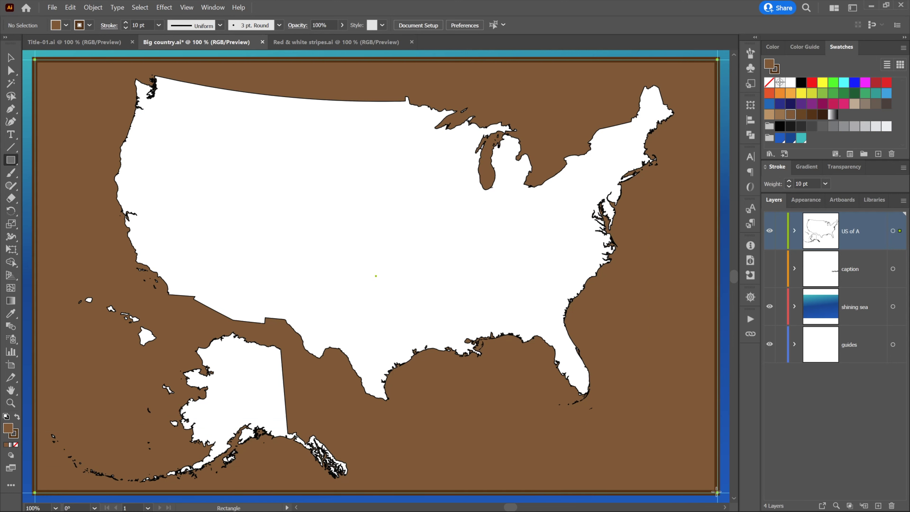
pyautogui.press('v')
pyautogui.press('Delete')
# - Switch to Draw Normal mode and draw a brown 1280 × 812 pt rectangle between opposite corners of the guides
pyautogui.click(10, 454)
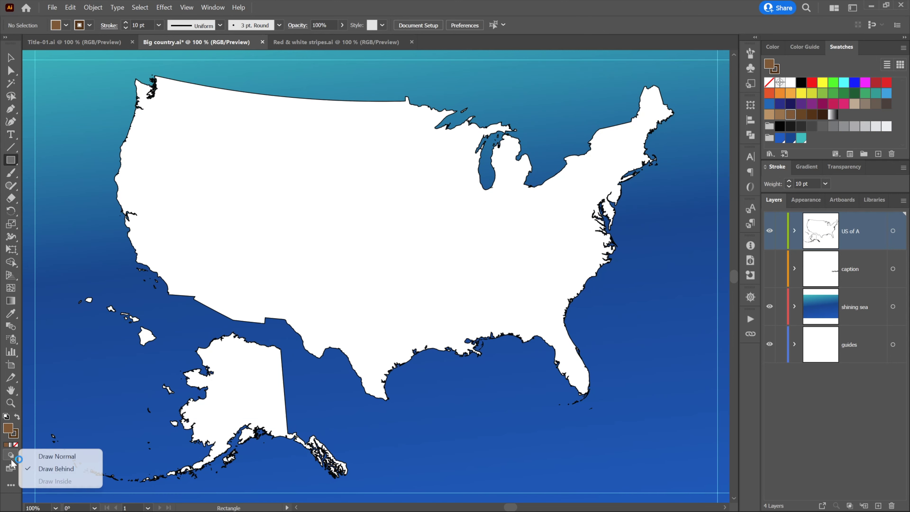
pyautogui.click(63, 459)
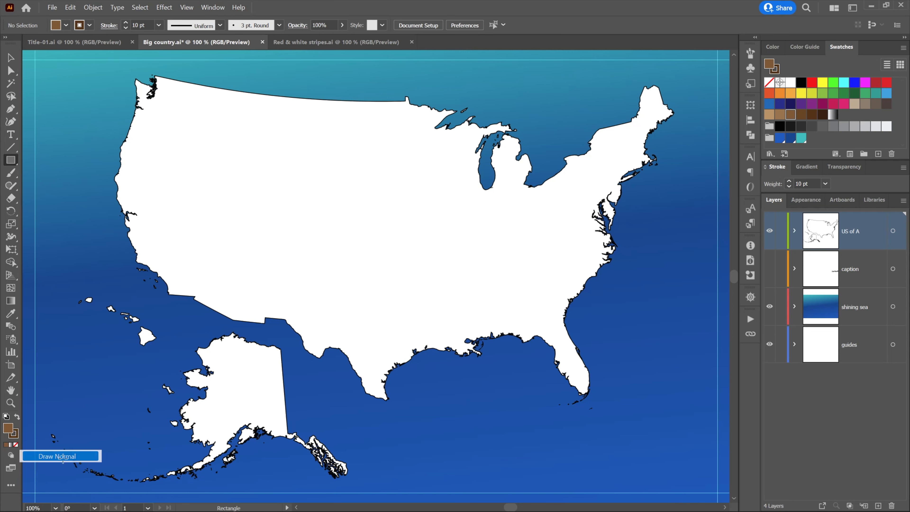
pyautogui.moveTo(34, 59); pyautogui.dragTo(717, 493)
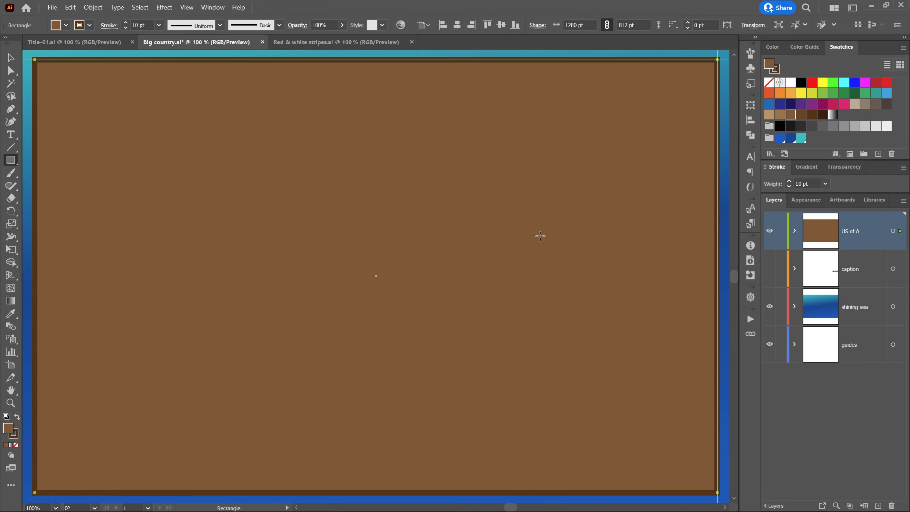
# - Try sending the brown rectangle to the back, undo that, and delete the rectangle
pyautogui.rightClick(486, 174)
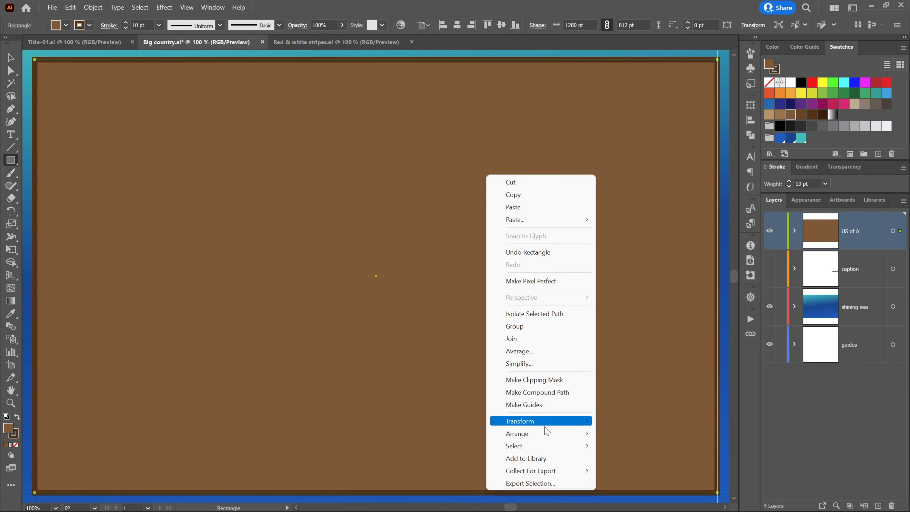
pyautogui.moveTo(545, 434)
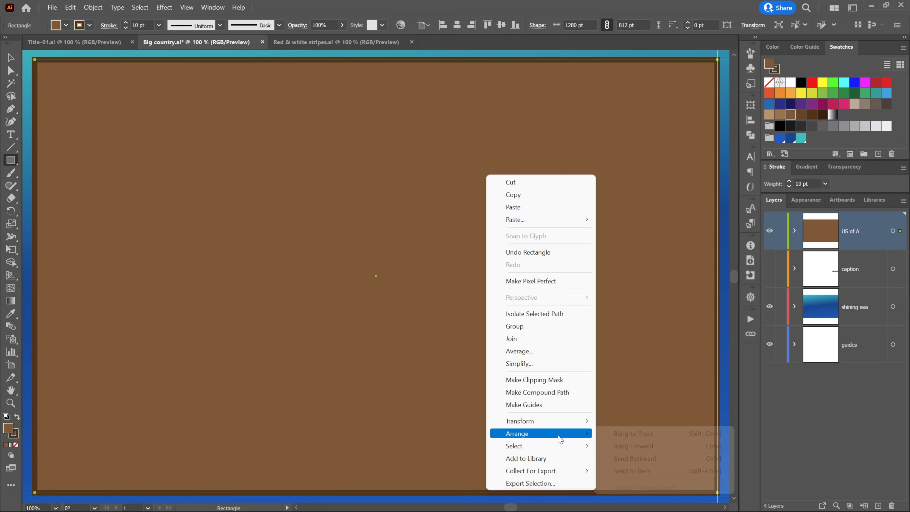
pyautogui.click(675, 464)
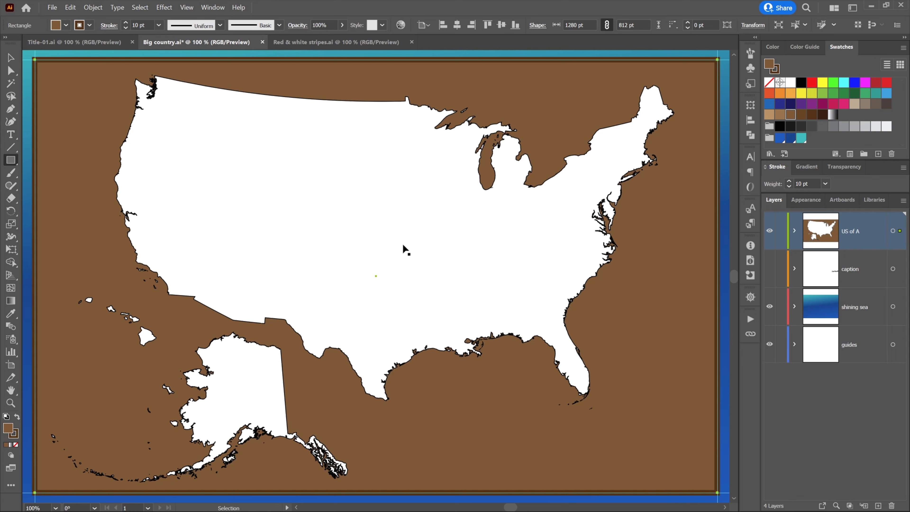
pyautogui.hotkey('ctrl', 'z')
pyautogui.press('Delete')
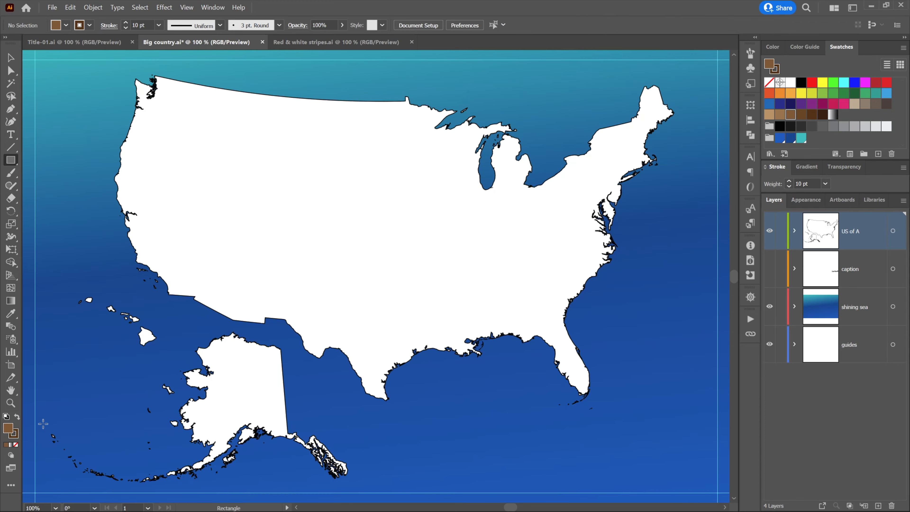
# - Switch to Draw Behind mode and draw a brown 1280 × 812 pt rectangle along the guides, behind the map
pyautogui.click(10, 456)
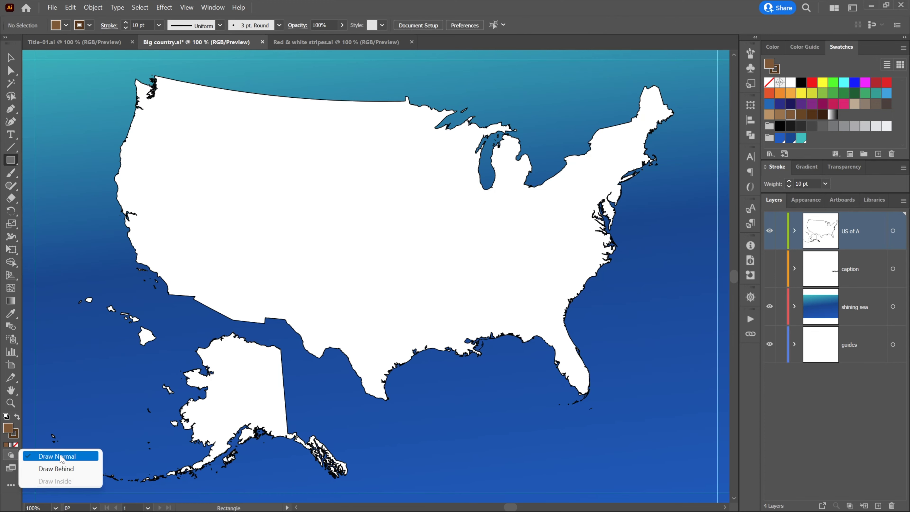
pyautogui.click(85, 470)
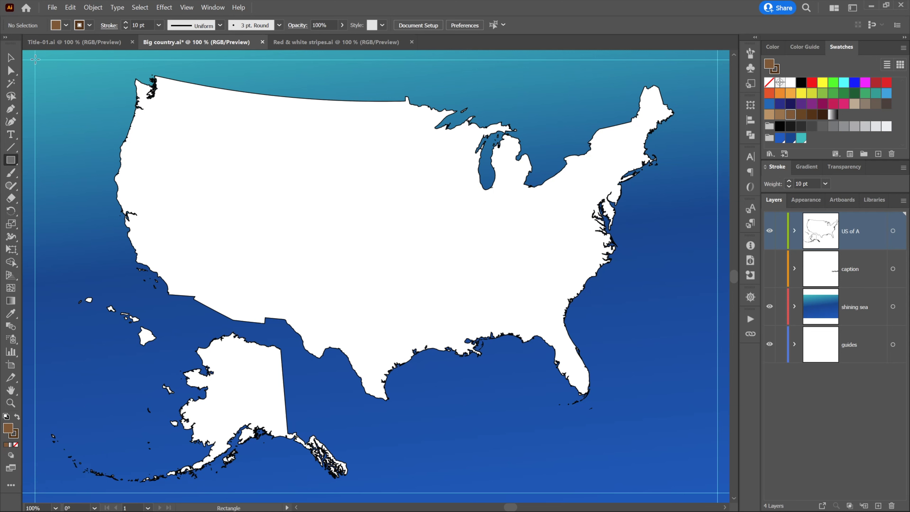
pyautogui.moveTo(35, 61)
pyautogui.mouseDown()
pyautogui.moveTo(597, 398)
pyautogui.moveTo(718, 493)
pyautogui.mouseUp()
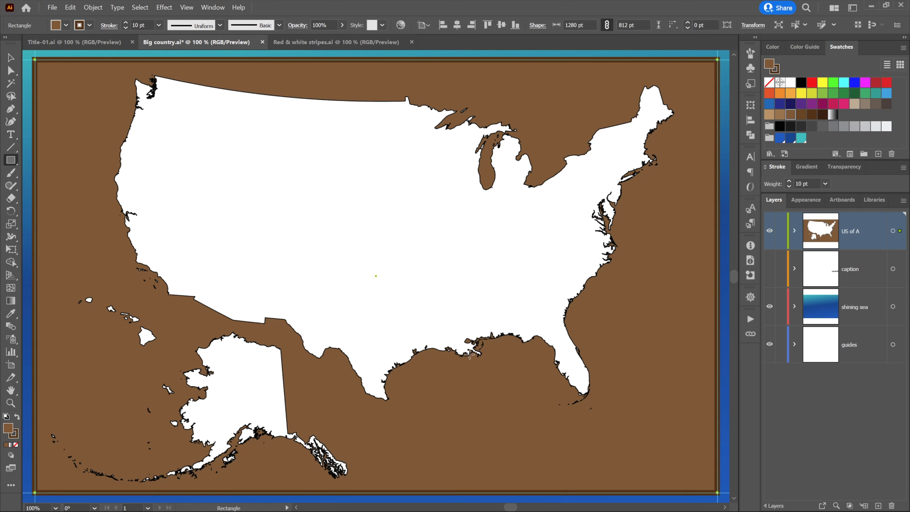
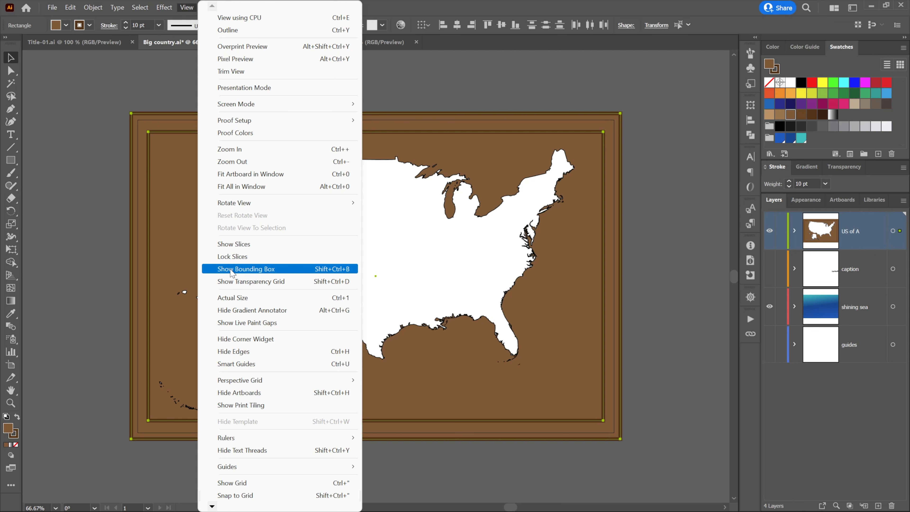
# - Combine the two selected brown rectangles into a compound path that frames the map
pyautogui.click(231, 273)
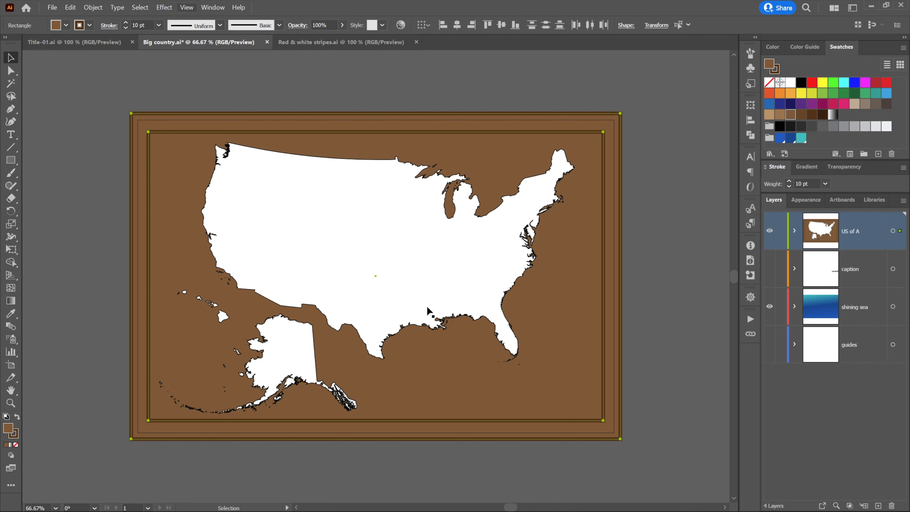
pyautogui.rightClick(581, 284)
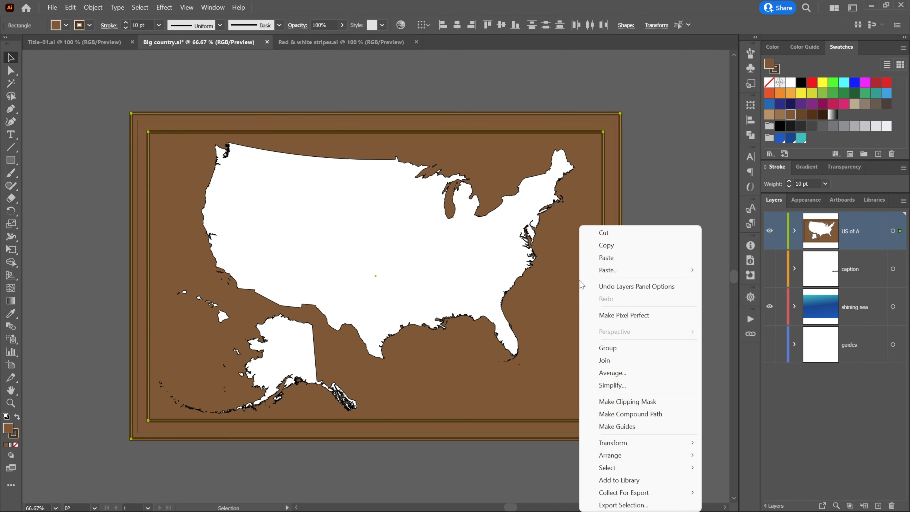
pyautogui.click(679, 416)
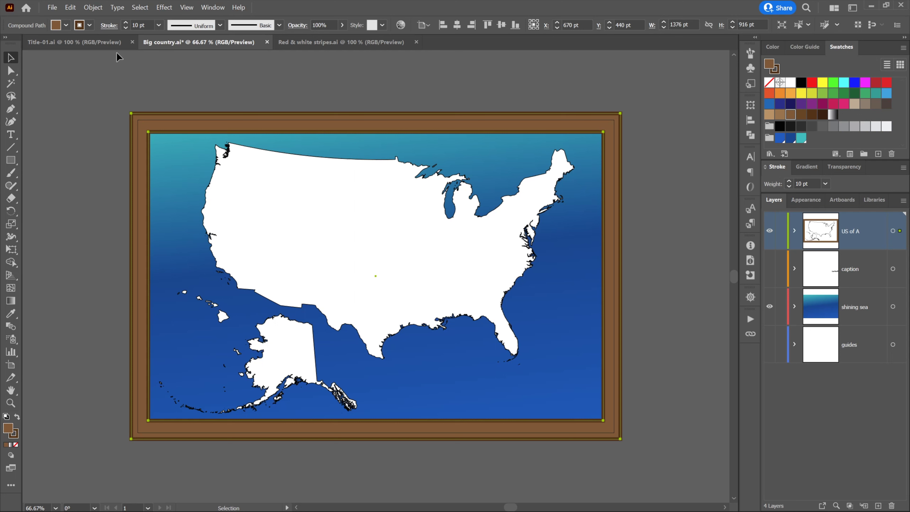
# - Set the brown frame's stroke weight to 6 pt, align the stroke to the outside, and deselect the frame
pyautogui.click(159, 25)
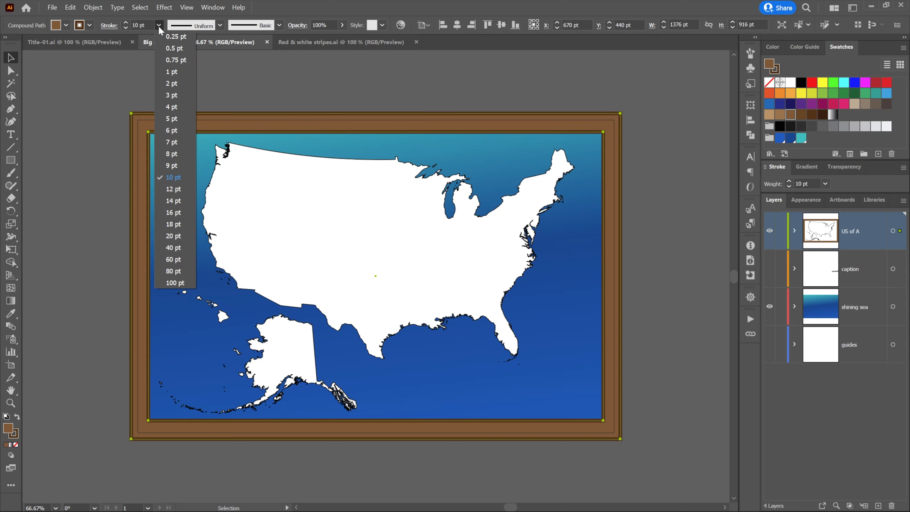
pyautogui.click(172, 131)
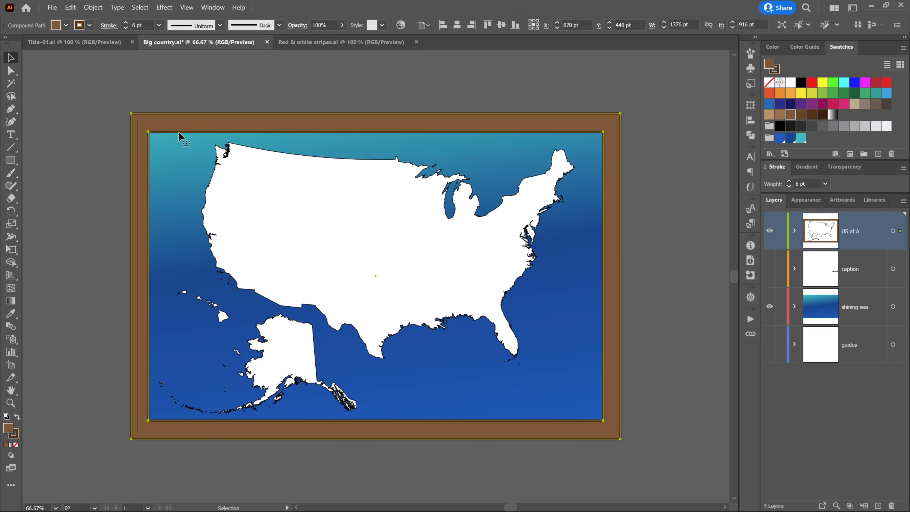
pyautogui.click(108, 25)
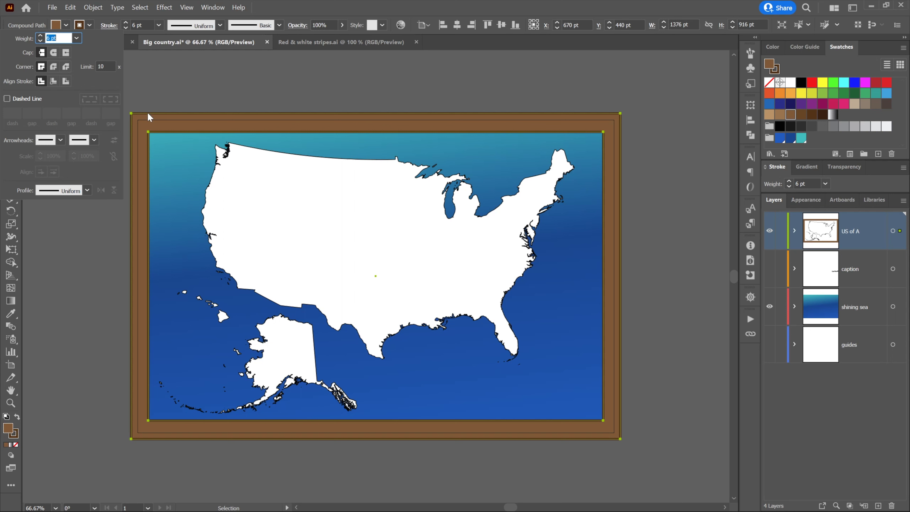
pyautogui.click(65, 81)
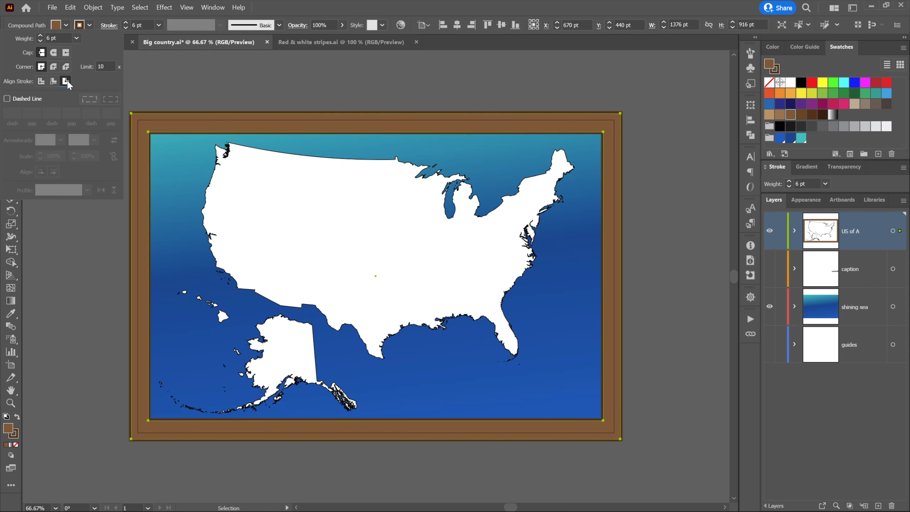
pyautogui.click(238, 79)
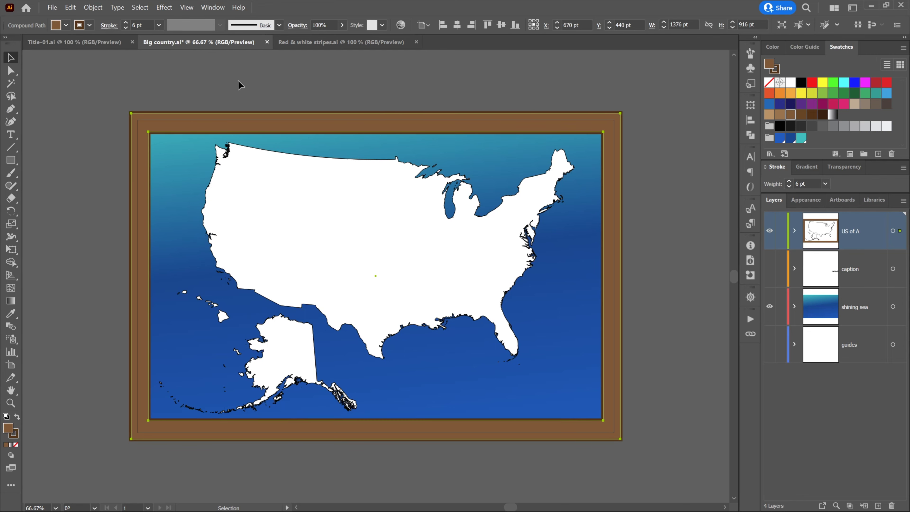
pyautogui.click(239, 80)
pyautogui.hotkey('ctrl', '1')
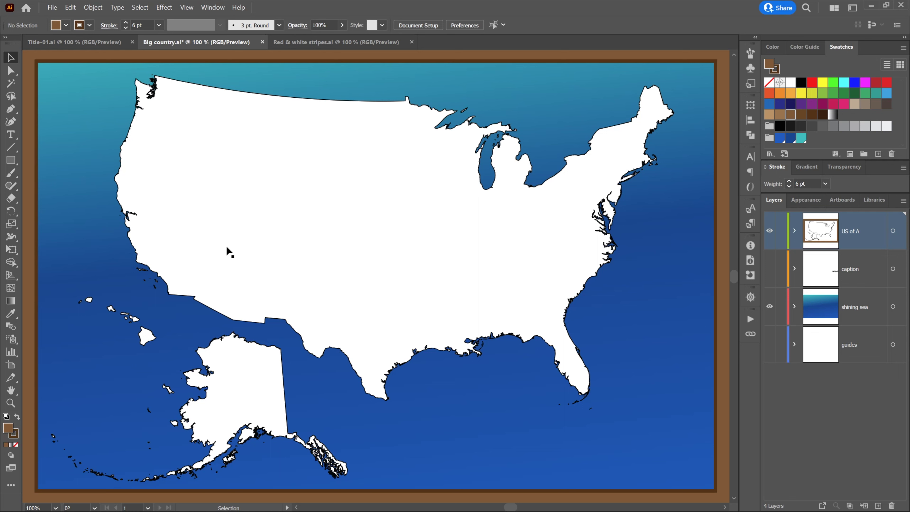
# - Select the white path of the contiguous United States and switch to Draw Inside mode
pyautogui.click(11, 456)
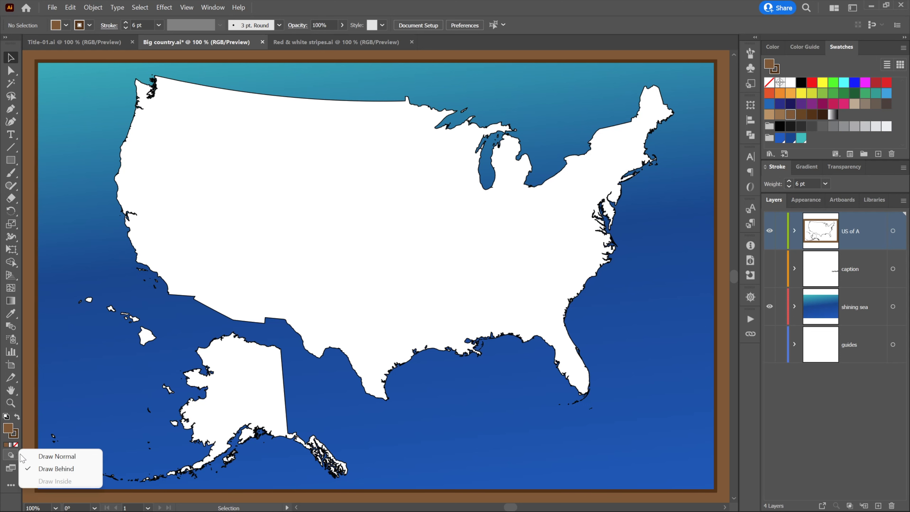
pyautogui.click(74, 480)
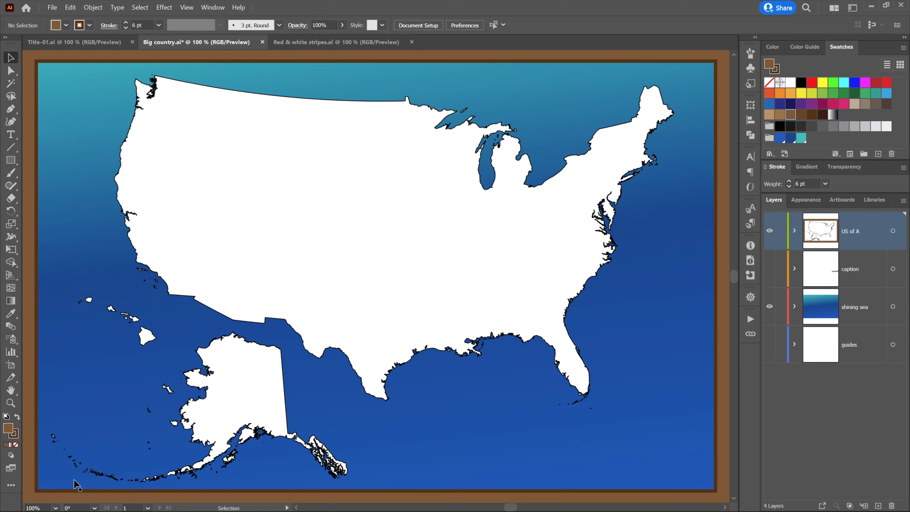
pyautogui.click(212, 256)
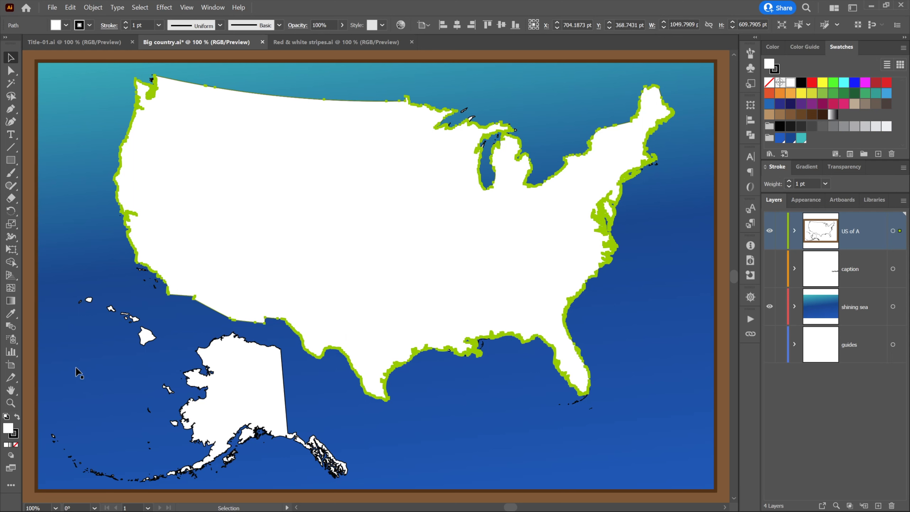
pyautogui.click(10, 455)
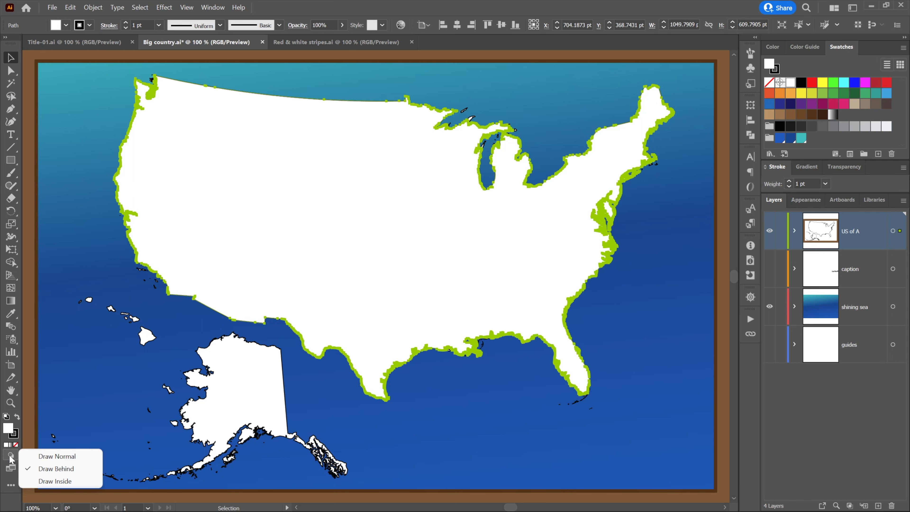
pyautogui.click(73, 483)
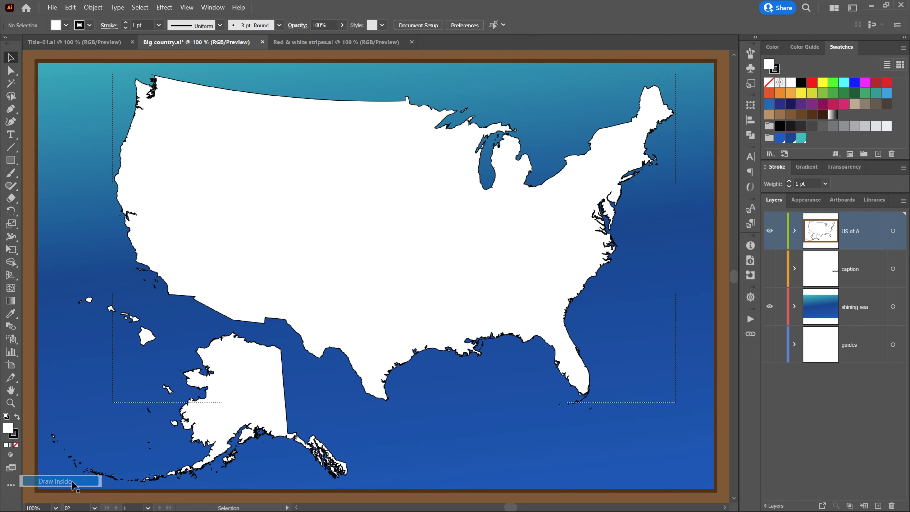
# - Draw a red rectangle without a stroke, about 1165 × 412 pt, inside the lower part of the contiguous states
pyautogui.click(13, 163)
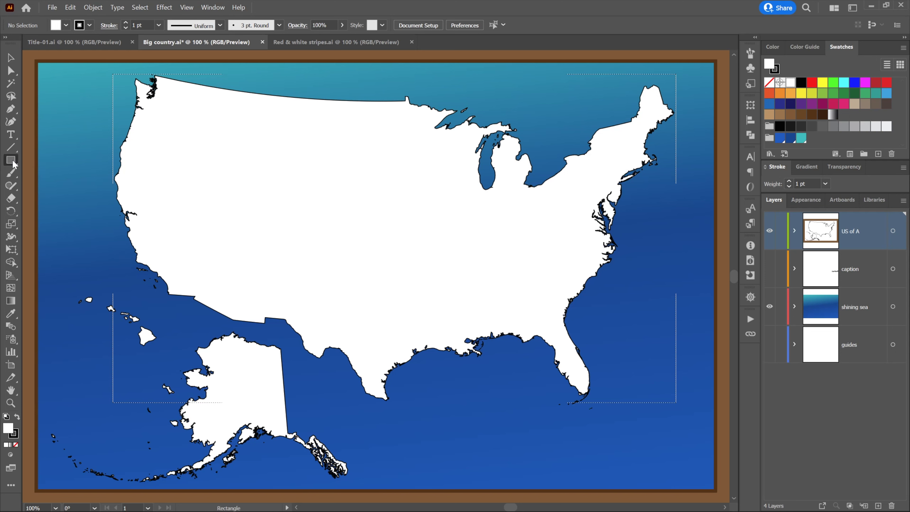
pyautogui.click(65, 25)
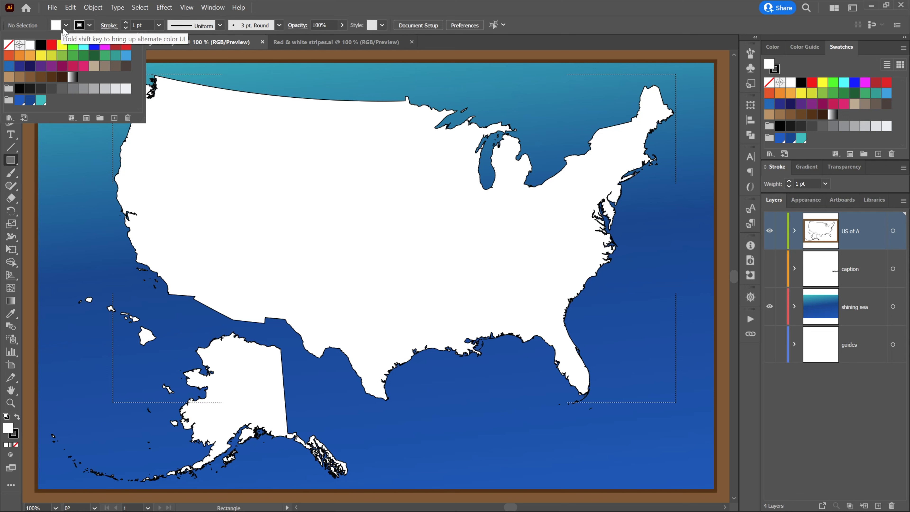
pyautogui.click(126, 46)
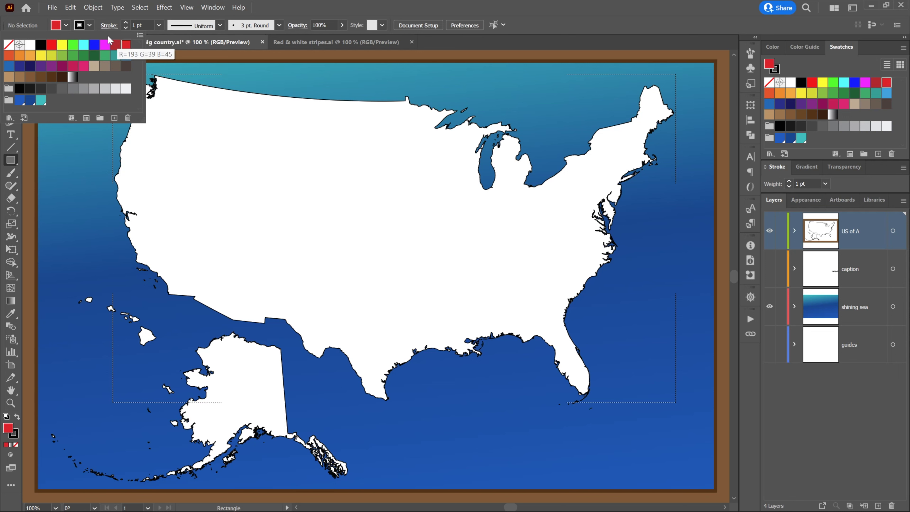
pyautogui.click(90, 26)
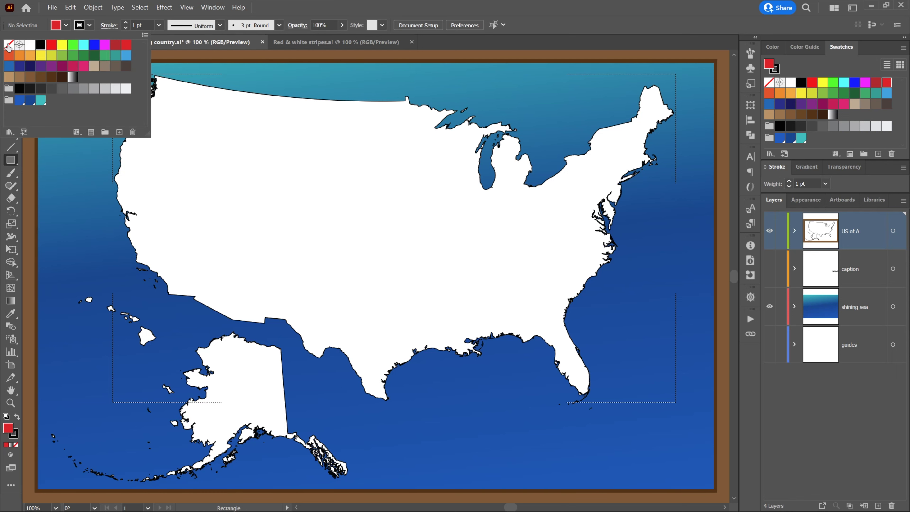
pyautogui.click(9, 45)
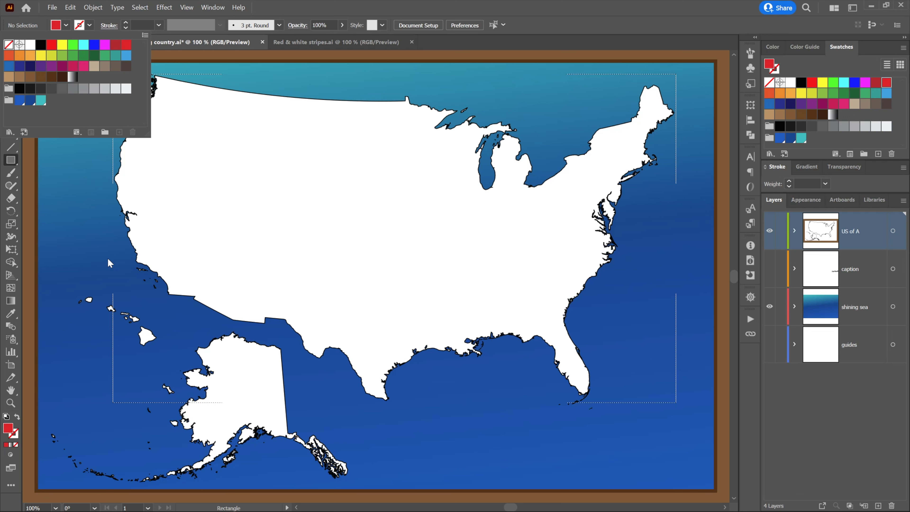
pyautogui.click(79, 205)
pyautogui.moveTo(71, 182); pyautogui.dragTo(693, 402)
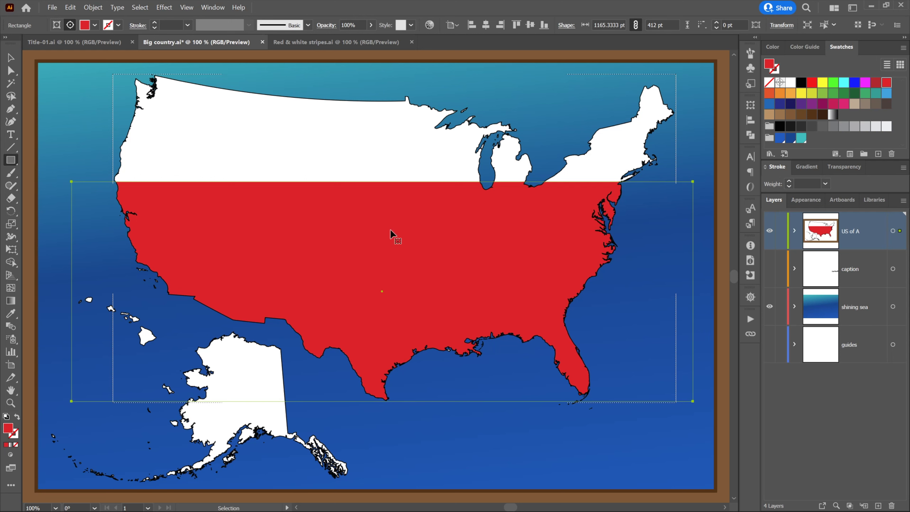
# - Delete the red rectangle and return to Draw Behind mode
pyautogui.press('Delete')
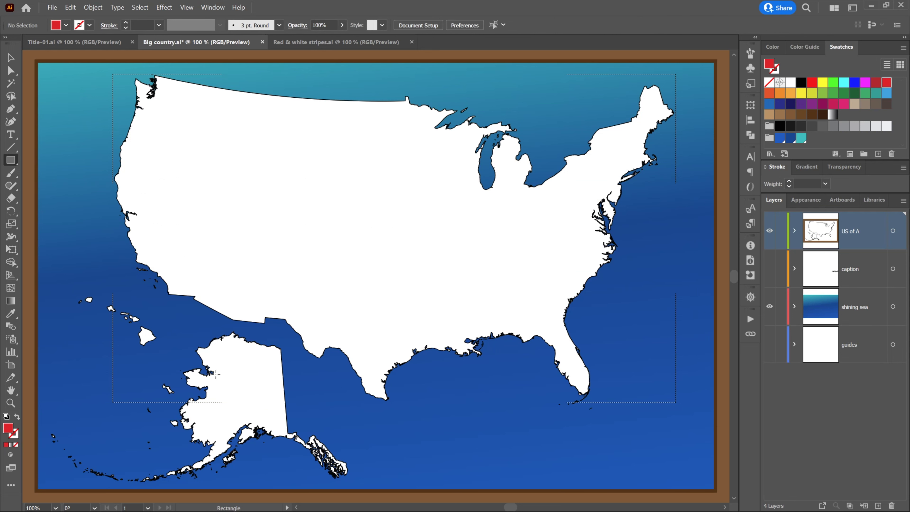
pyautogui.click(10, 455)
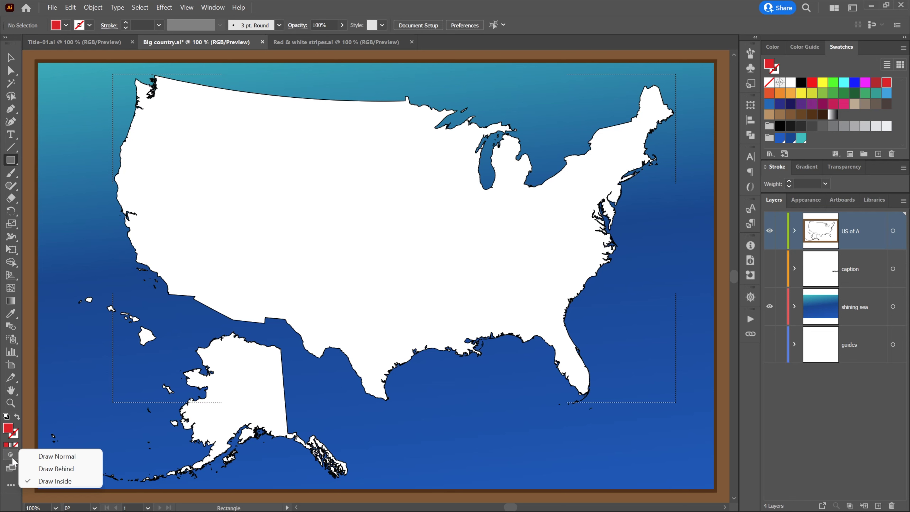
pyautogui.click(81, 471)
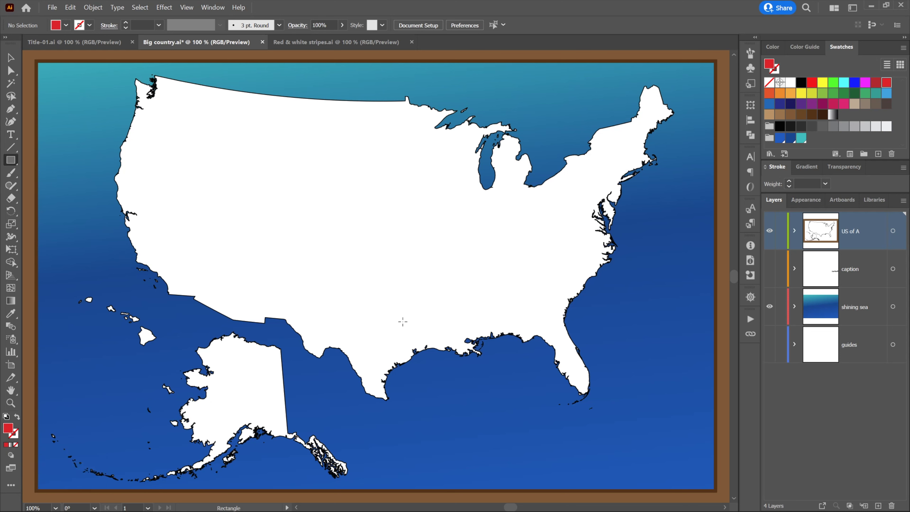
# - Select the brown frame and create a layer named "frame" with the layer color Violet
pyautogui.press('v')
pyautogui.click(723, 281)
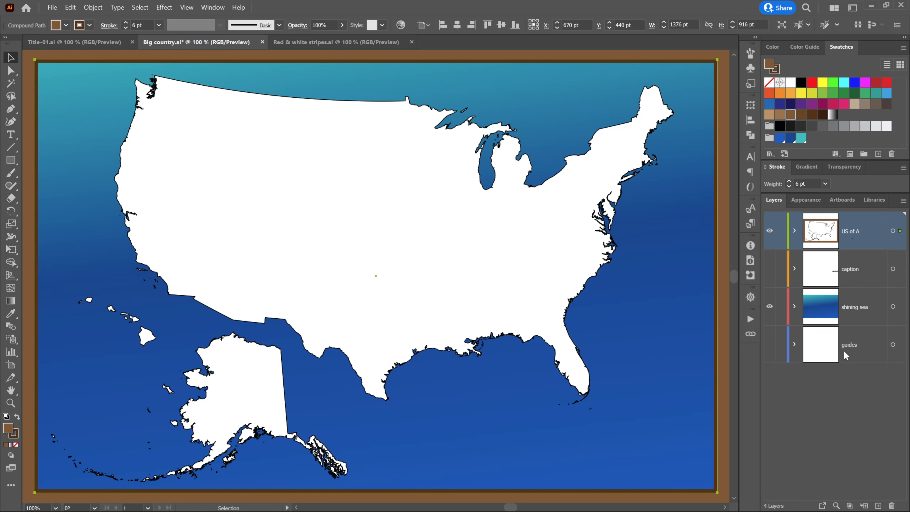
pyautogui.keyDown('alt'); pyautogui.click(878, 505); pyautogui.keyUp('alt')
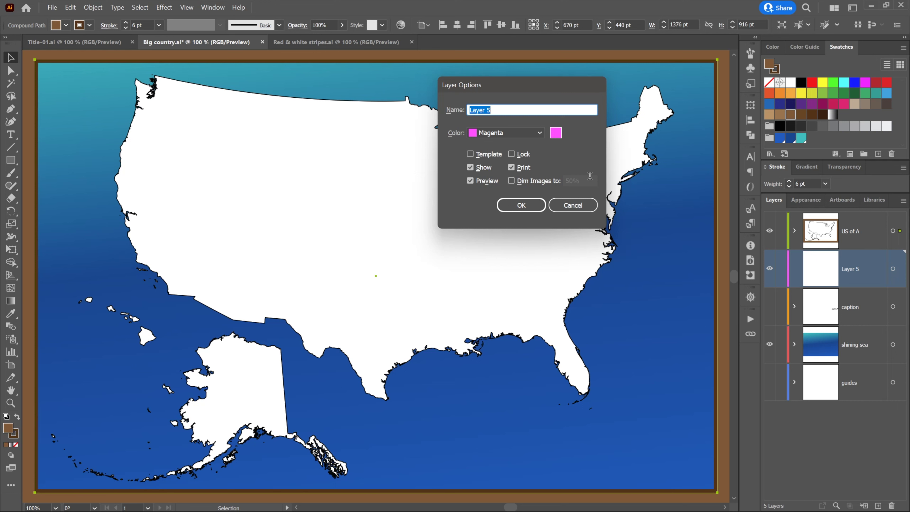
pyautogui.write('frame')
pyautogui.click(514, 133)
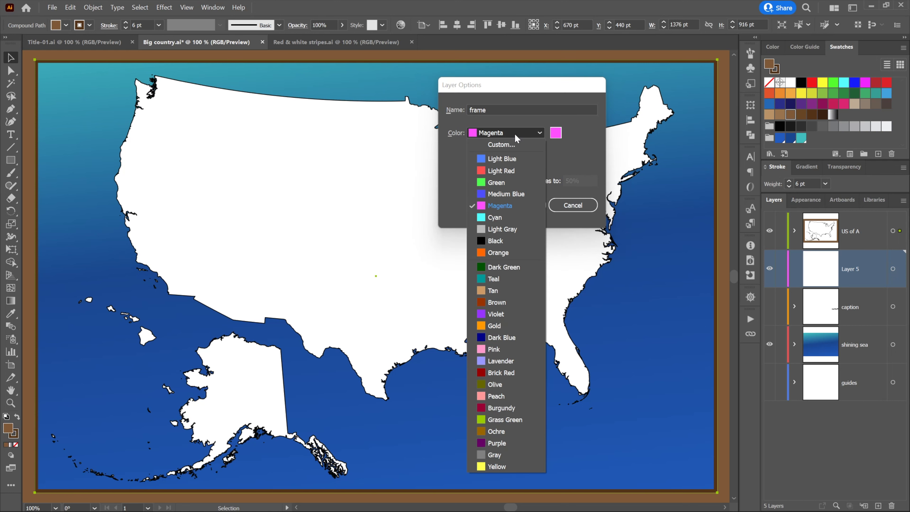
pyautogui.click(507, 315)
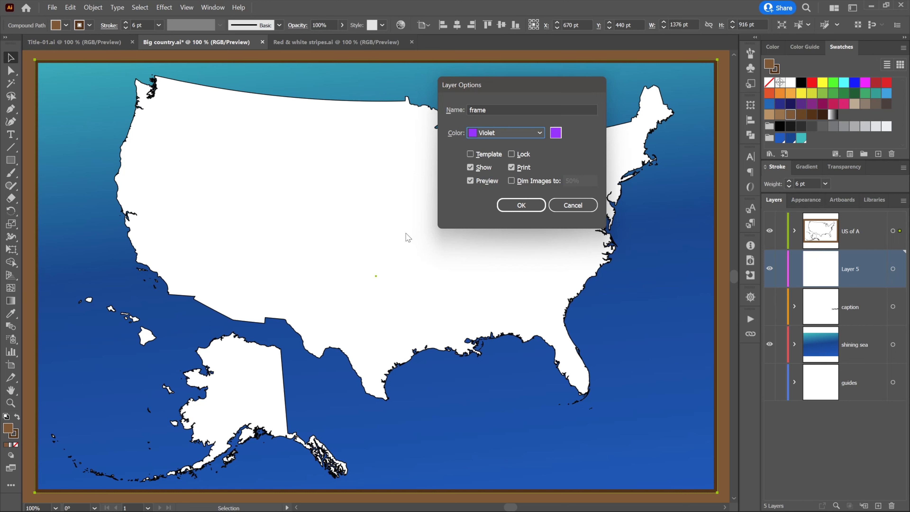
pyautogui.click(520, 205)
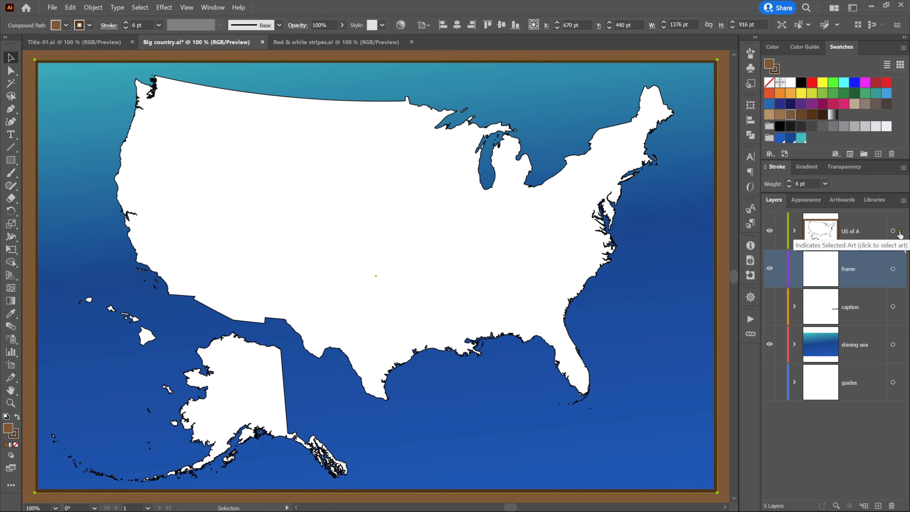
# - Move the selected brown frame artwork from the US of A layer to the frame layer and lock the frame layer
pyautogui.moveTo(900, 233); pyautogui.dragTo(901, 273)
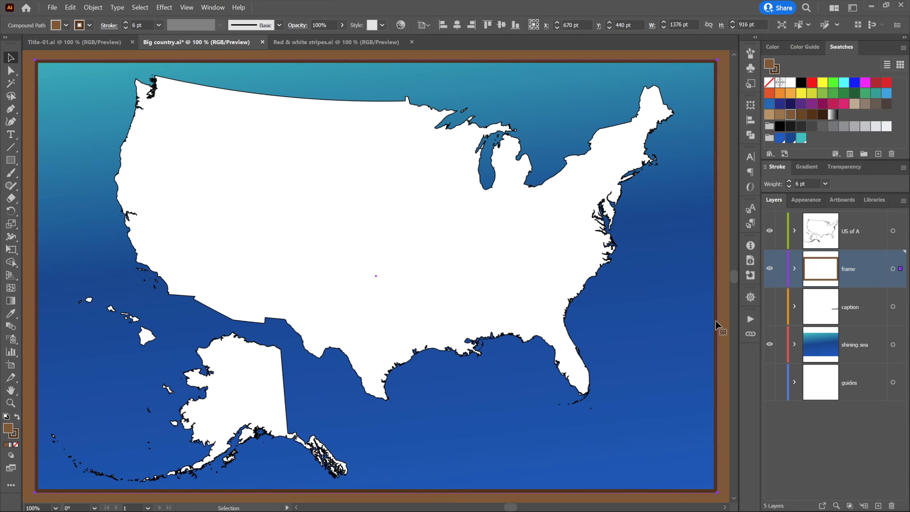
pyautogui.click(770, 269)
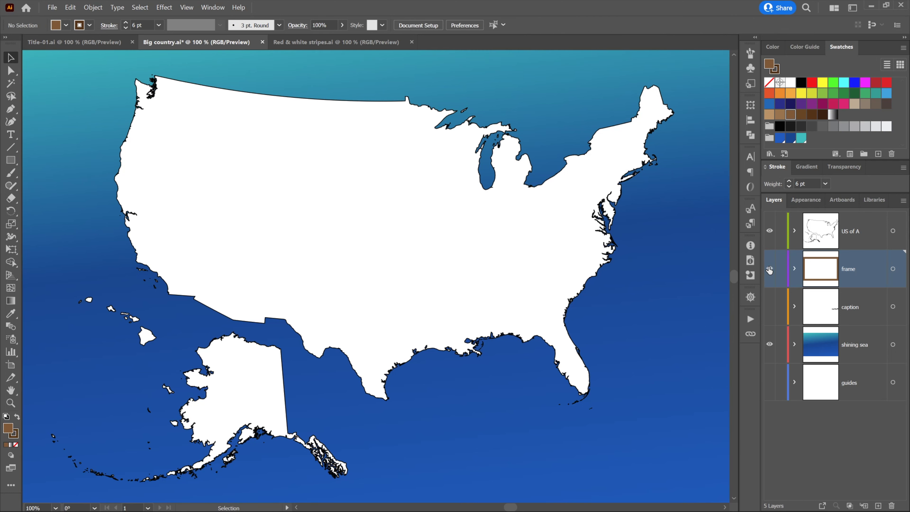
pyautogui.click(769, 269)
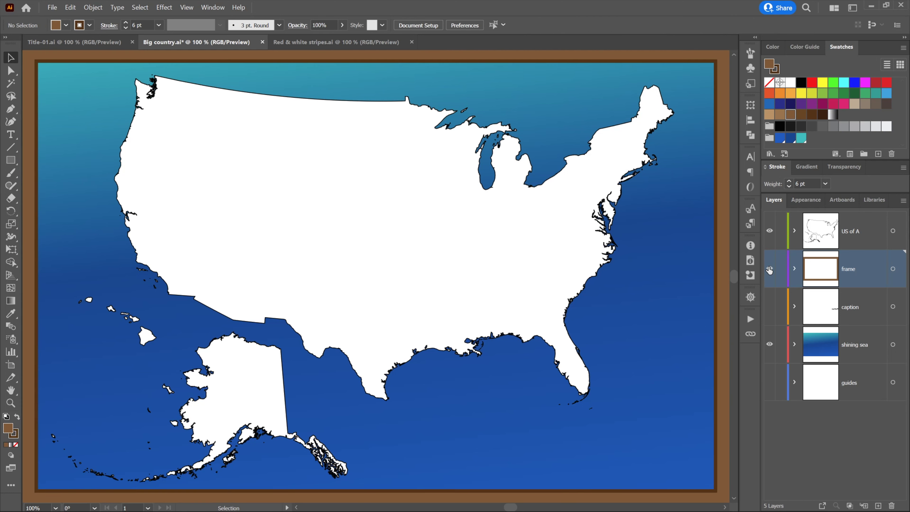
pyautogui.click(781, 271)
# - Select all artwork on the US of A layer and combine it into a compound path
pyautogui.click(874, 240)
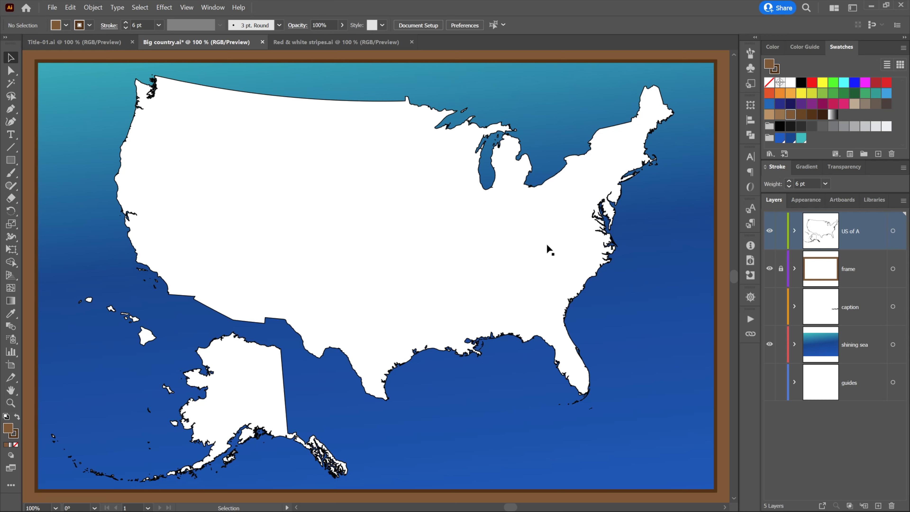
pyautogui.click(902, 217)
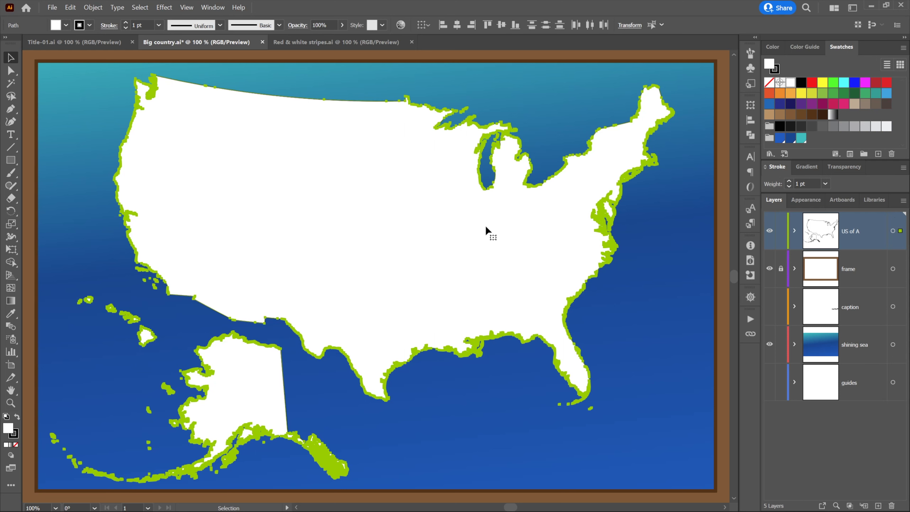
pyautogui.rightClick(480, 220)
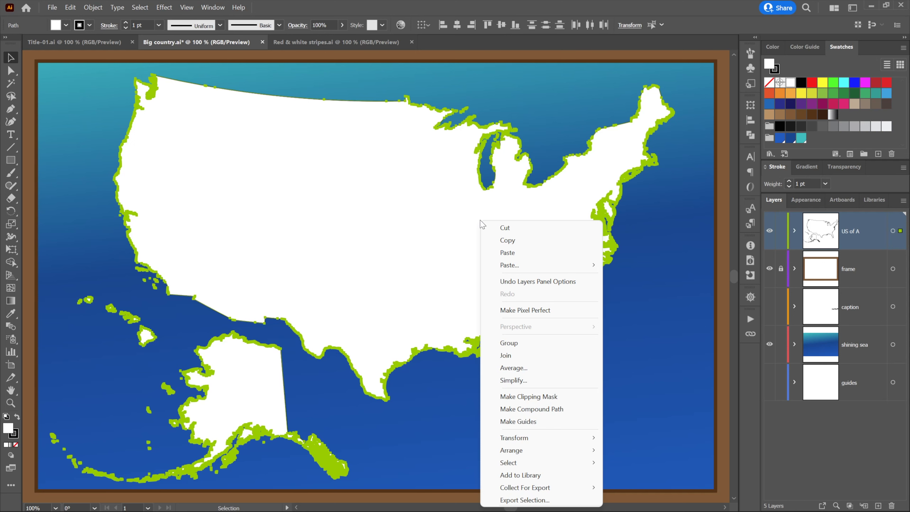
pyautogui.click(570, 408)
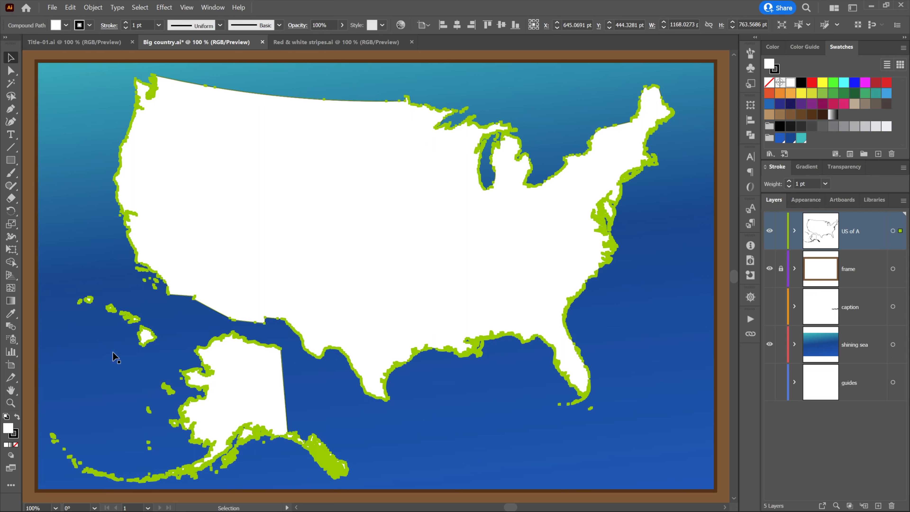
# - Activate Draw Inside for the compound map and draw a red, strokeless rectangle about 1187 by 62 pt across its northern edge
pyautogui.click(14, 457)
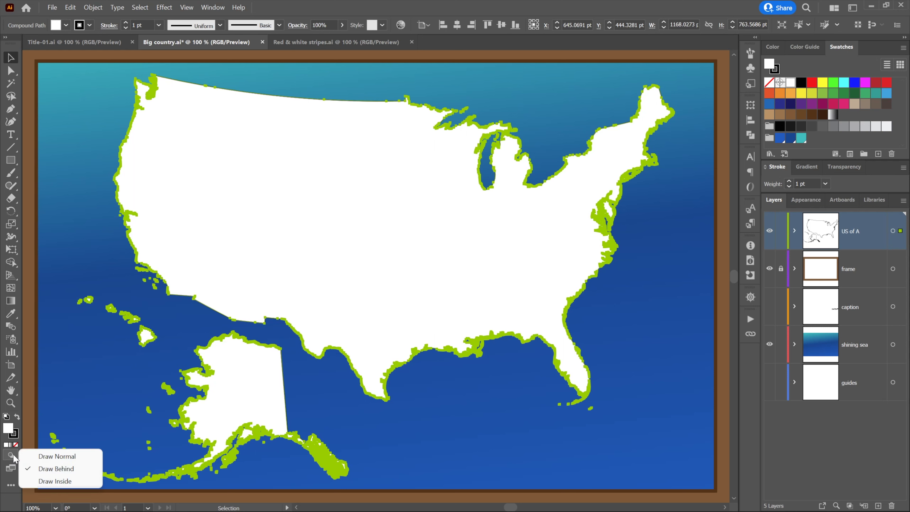
pyautogui.click(84, 480)
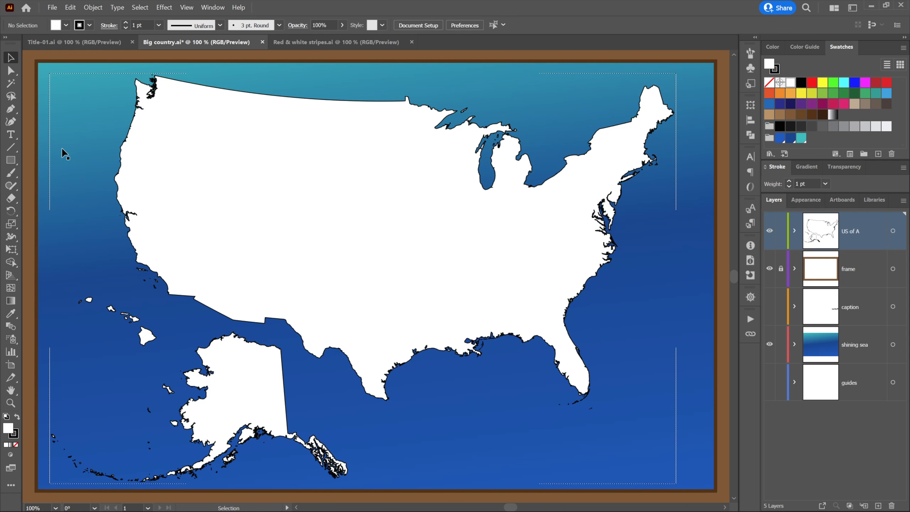
pyautogui.click(9, 160)
pyautogui.click(59, 25)
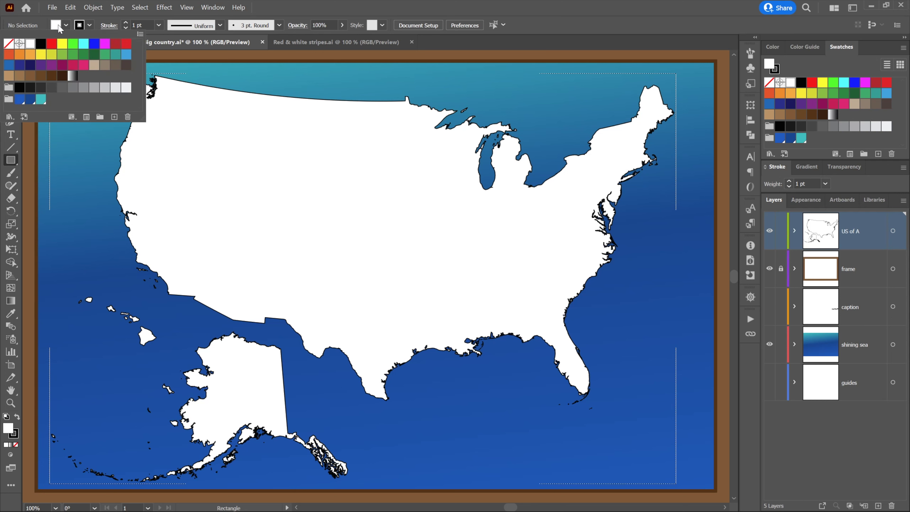
pyautogui.click(126, 46)
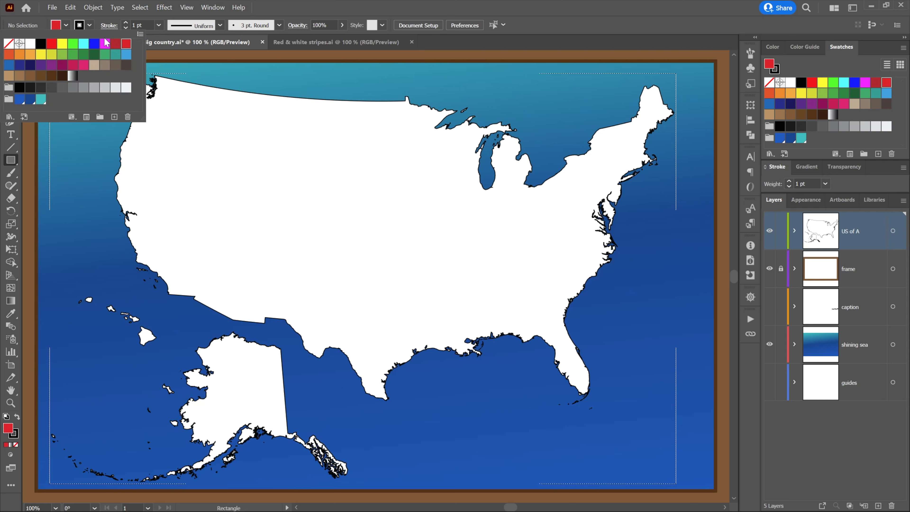
pyautogui.click(90, 25)
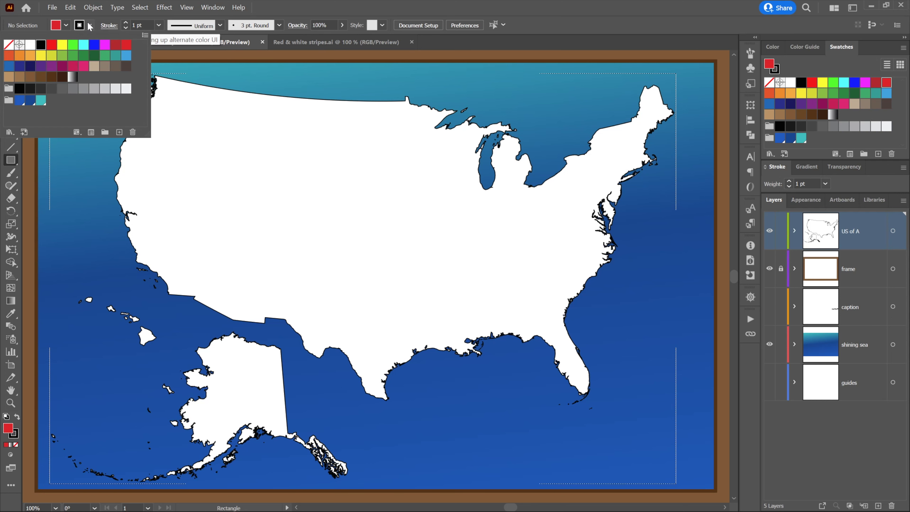
pyautogui.click(9, 45)
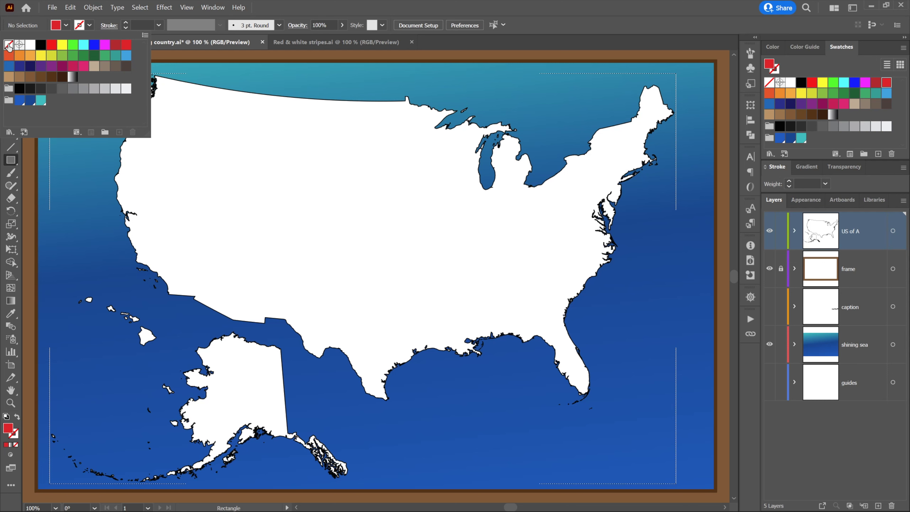
pyautogui.press('Escape')
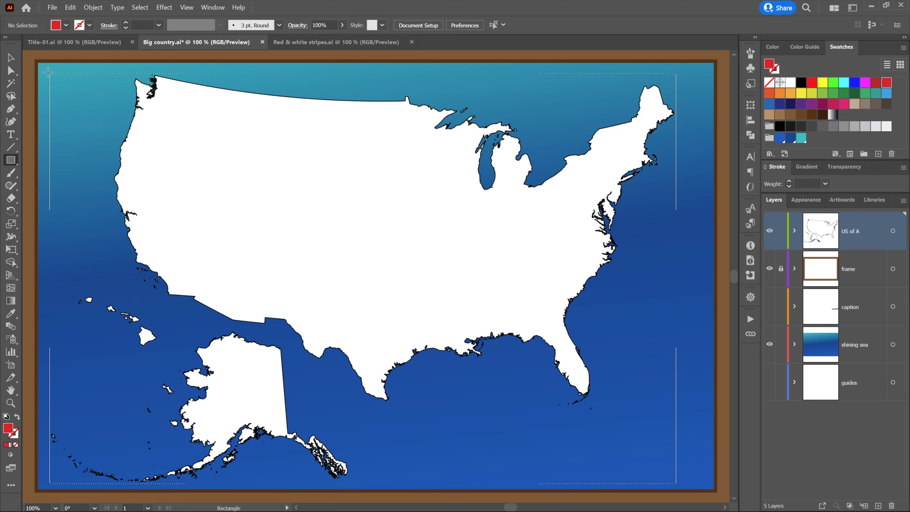
pyautogui.moveTo(48, 73); pyautogui.dragTo(681, 105)
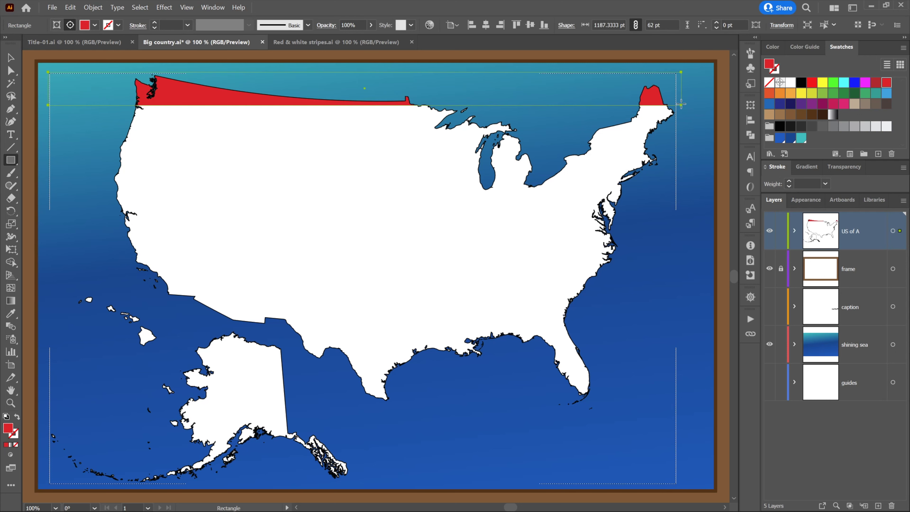
pyautogui.click(11, 63)
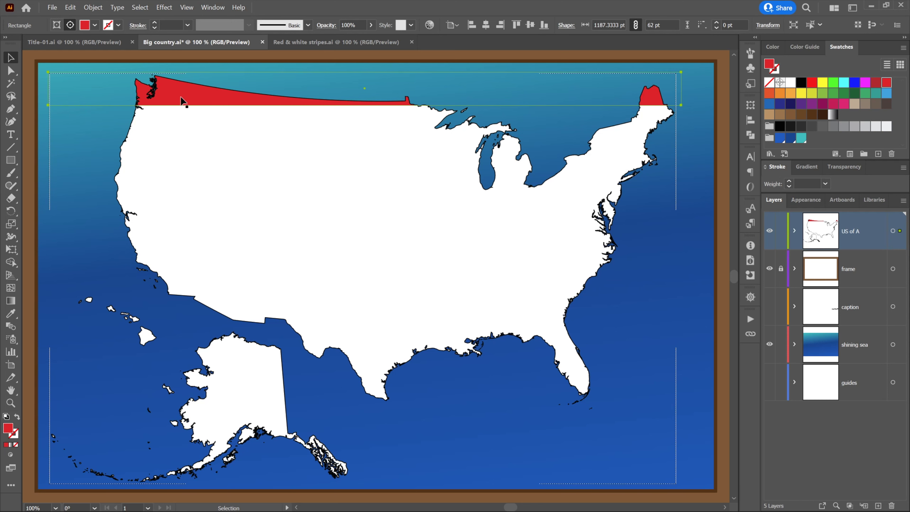
# - Try to move the red stripe by moving its clip group, and undo the moves
pyautogui.moveTo(182, 101); pyautogui.dragTo(283, 143)
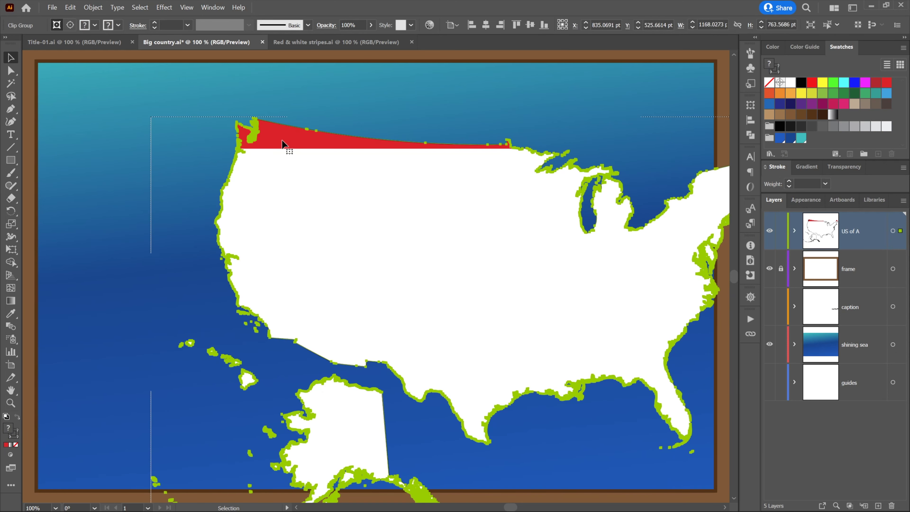
pyautogui.hotkey('ctrl', 'z')
pyautogui.hotkey('ctrl', 'z')
pyautogui.hotkey('ctrl', 'z')
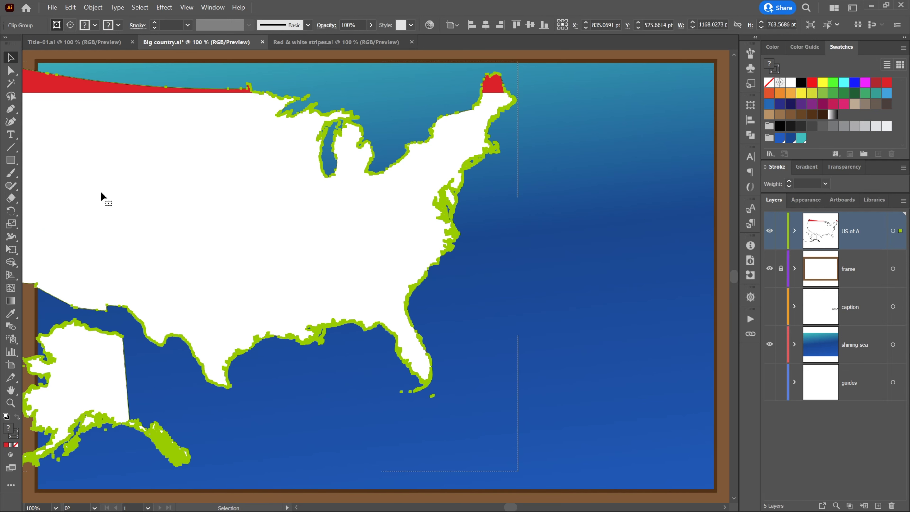
pyautogui.press('a')
pyautogui.hotkey('ctrl', 'shift', 'z')
pyautogui.press('v')
pyautogui.moveTo(592, 237); pyautogui.dragTo(489, 193)
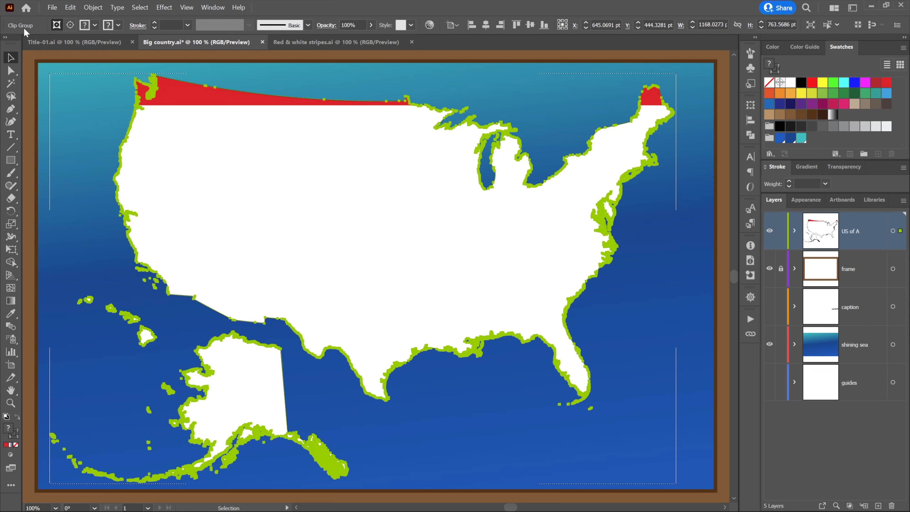
# - Switch to editing the clip group's contents and duplicate the red stripe straight down, leaving a white gap slightly narrower than the stripe
pyautogui.click(71, 26)
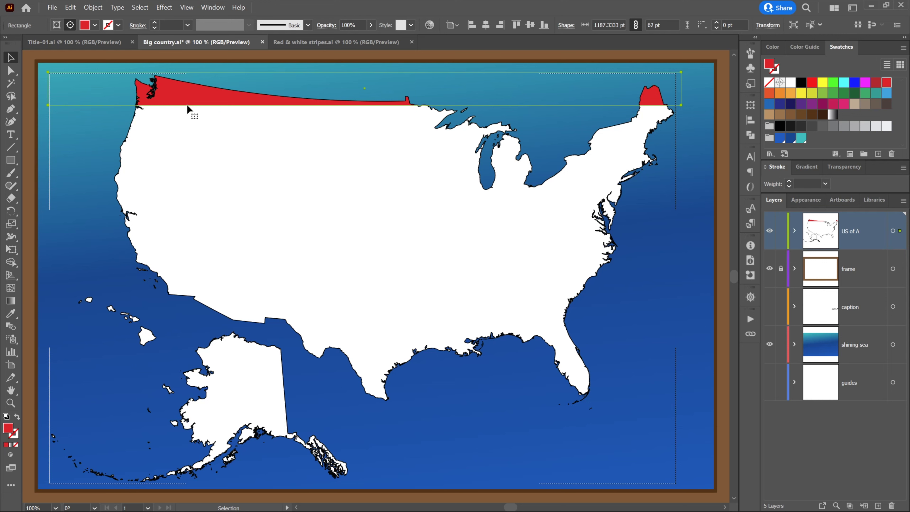
pyautogui.moveTo(186, 104); pyautogui.dragTo(186, 162)
pyautogui.press('alt')
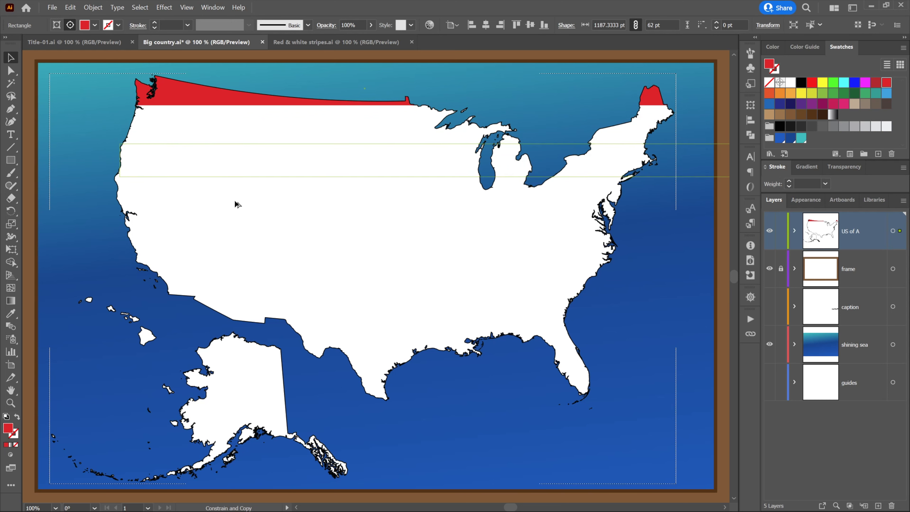
pyautogui.moveTo(233, 204); pyautogui.dragTo(172, 177)
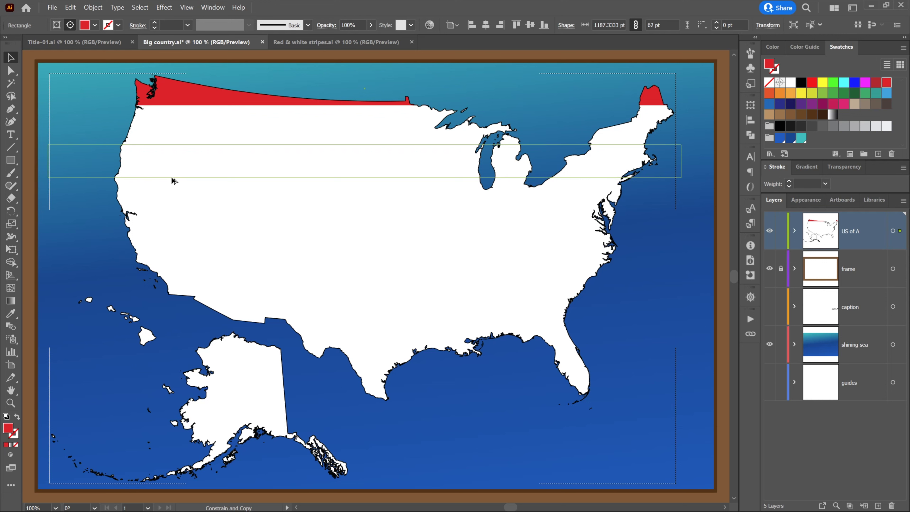
pyautogui.moveTo(171, 176); pyautogui.dragTo(170, 170)
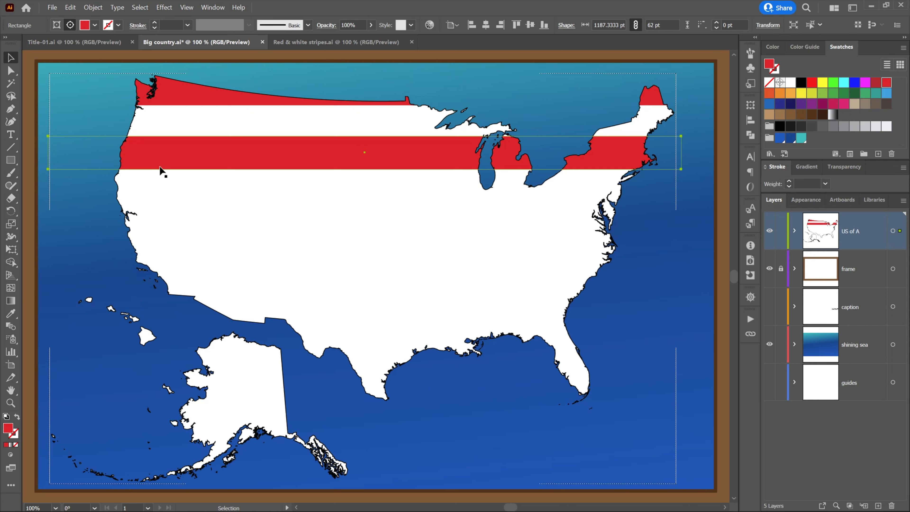
# - Repeat the stripe's copy transformation five times with Transform Again, continuing the red stripes down to Alaska's southern edge
pyautogui.click(93, 7)
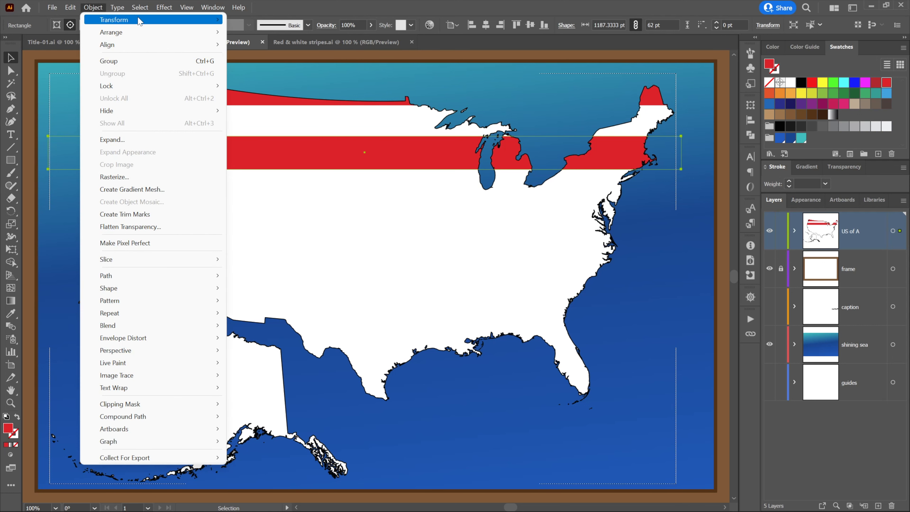
pyautogui.moveTo(143, 19)
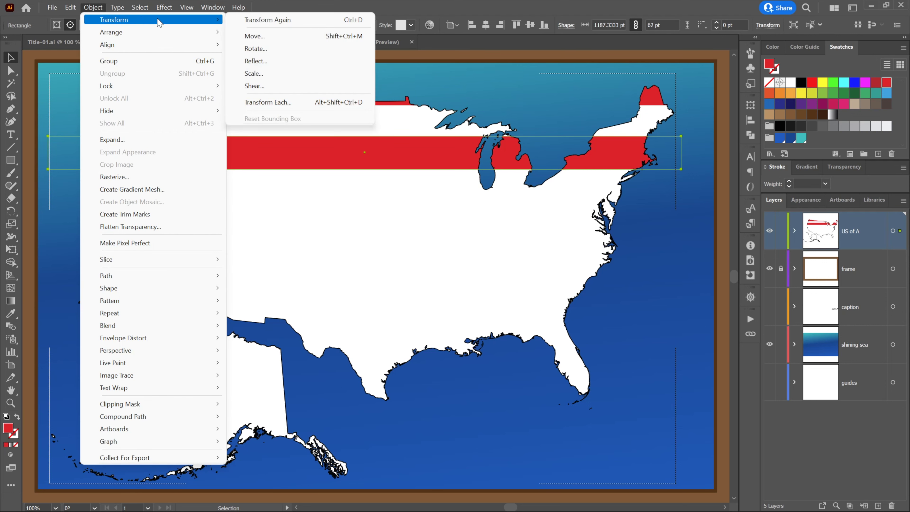
pyautogui.click(335, 20)
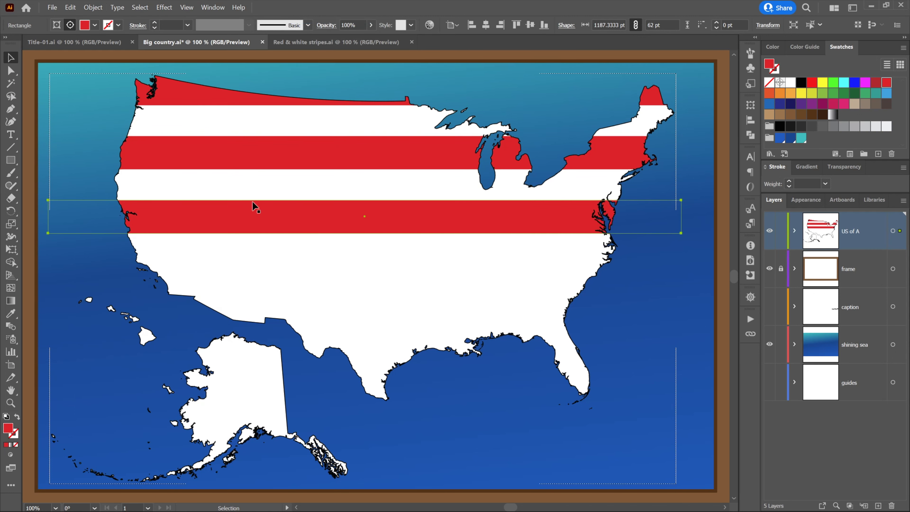
pyautogui.press('a')
pyautogui.hotkey('ctrl', 'd')
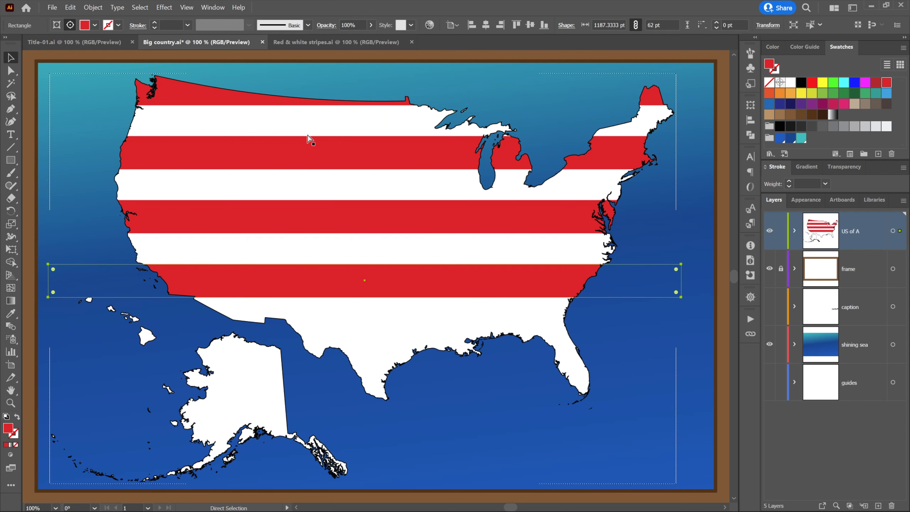
pyautogui.hotkey('ctrl', 'd')
pyautogui.hotkey('ctrl', 'd')
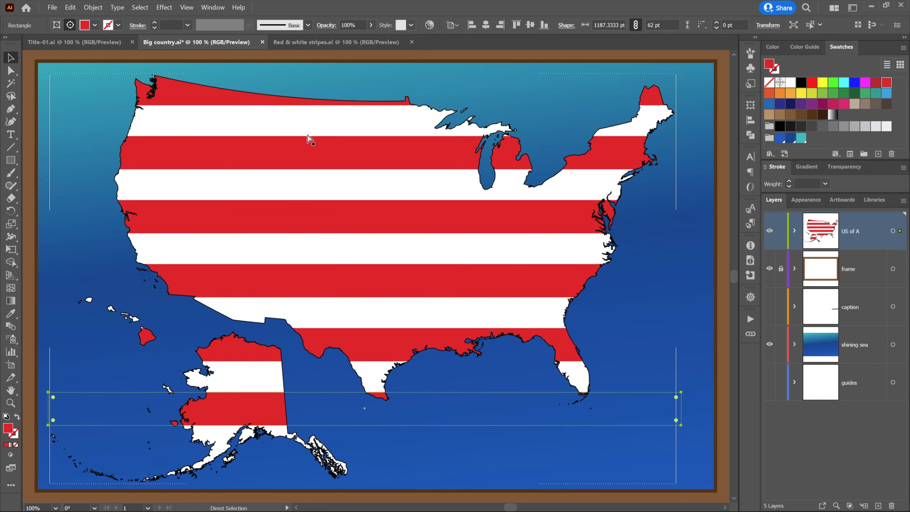
pyautogui.hotkey('ctrl', 'd')
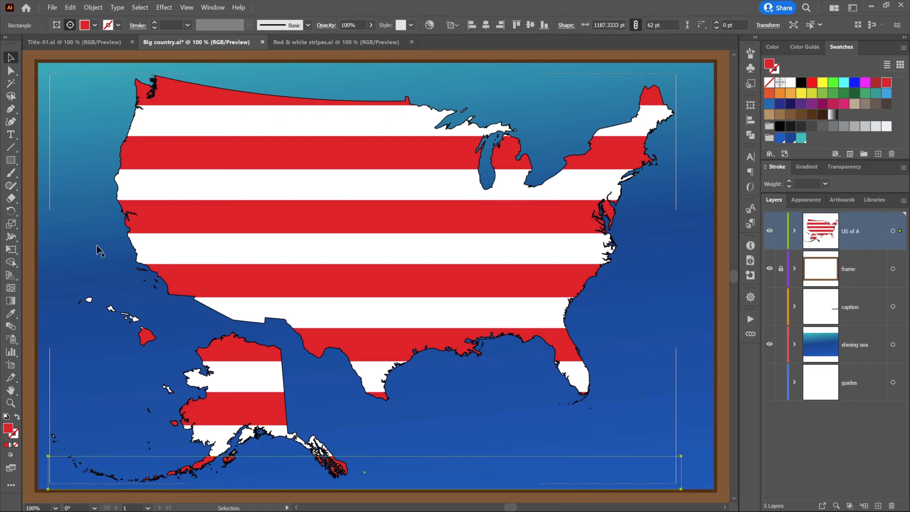
# - Return to Draw Normal mode, deselect all artwork and show the caption layer
pyautogui.click(11, 458)
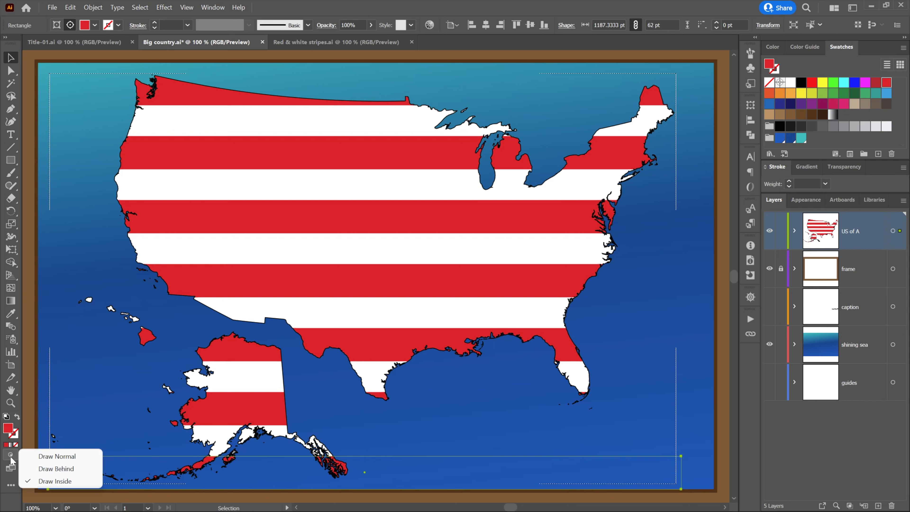
pyautogui.click(29, 456)
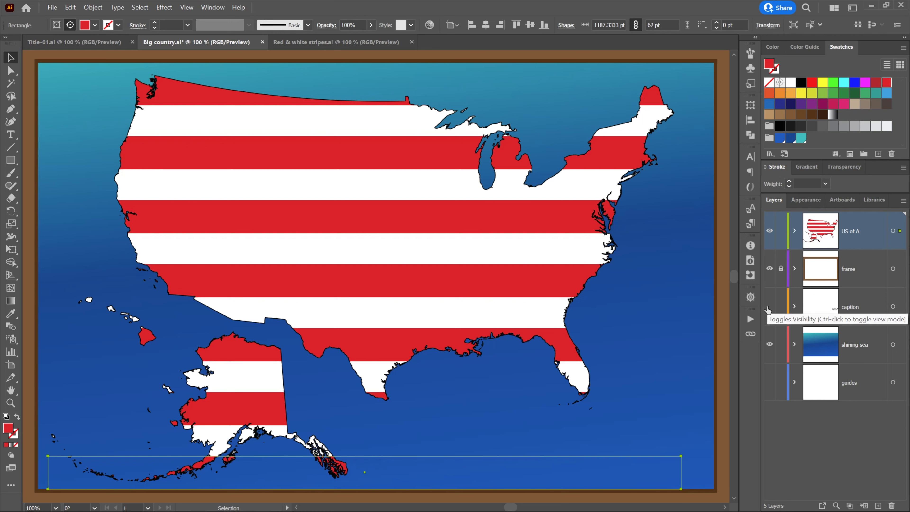
pyautogui.hotkey('ctrl', 'shift', 'a')
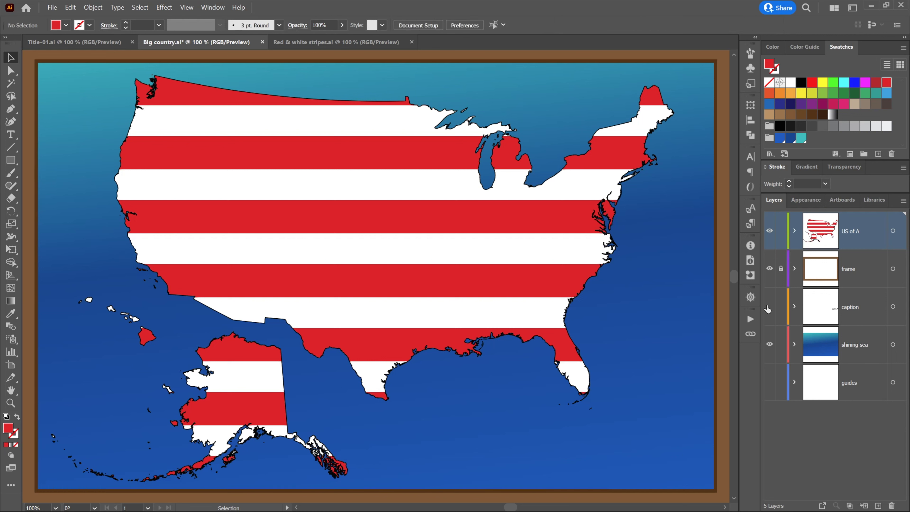
pyautogui.click(770, 308)
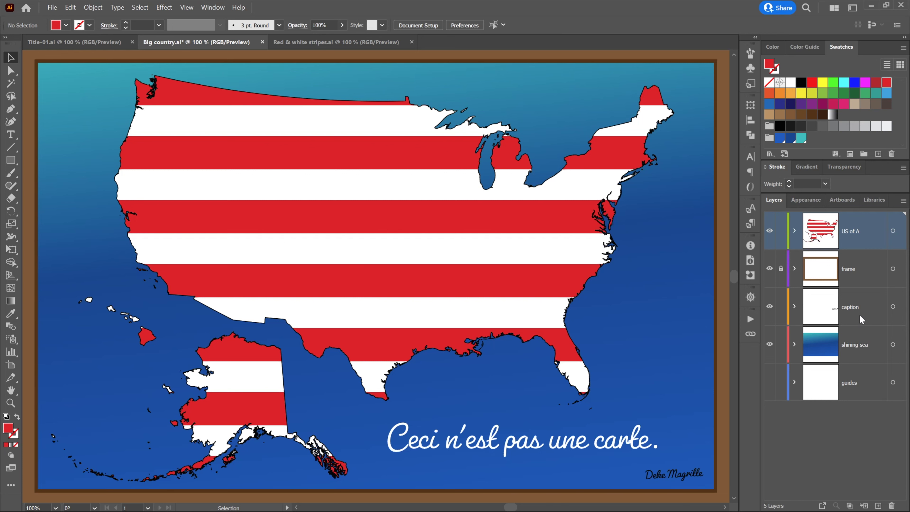
# - Check the available drawing modes, and compare Geographical regions.ai with Spiky topography.ai before returning to Geographical regions.ai
pyautogui.click(11, 455)
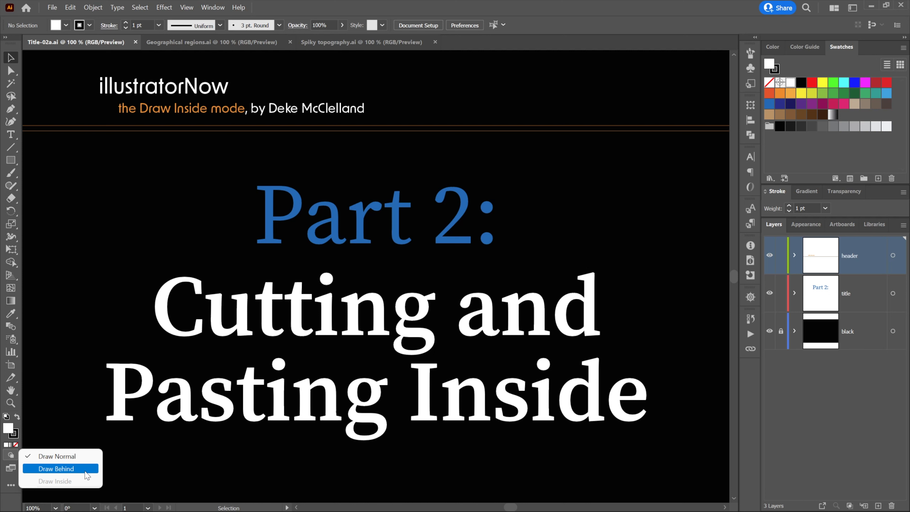
pyautogui.click(65, 383)
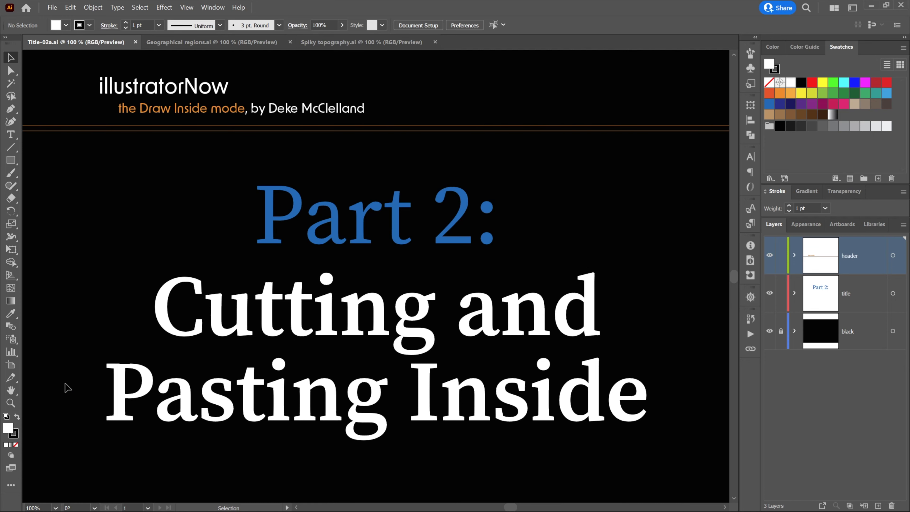
pyautogui.press('a')
pyautogui.hotkey('ctrl', 'Tab')
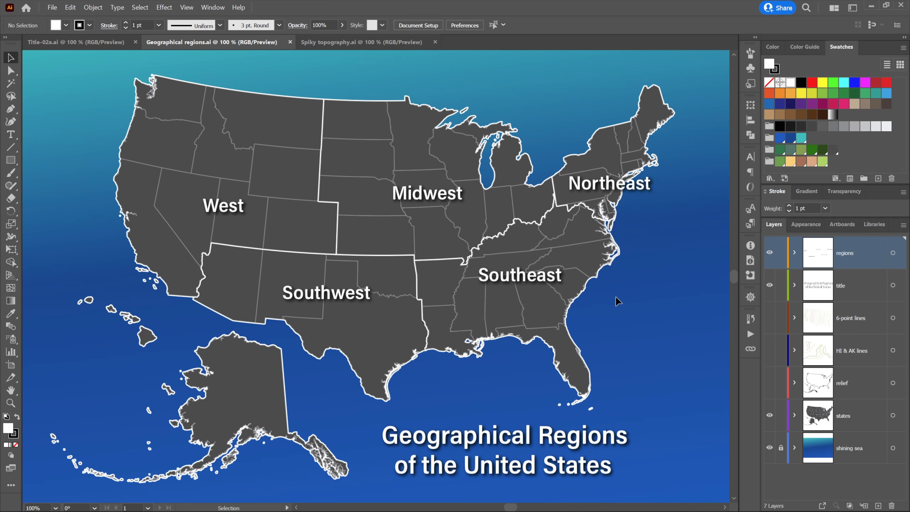
pyautogui.hotkey('ctrl', 'Tab')
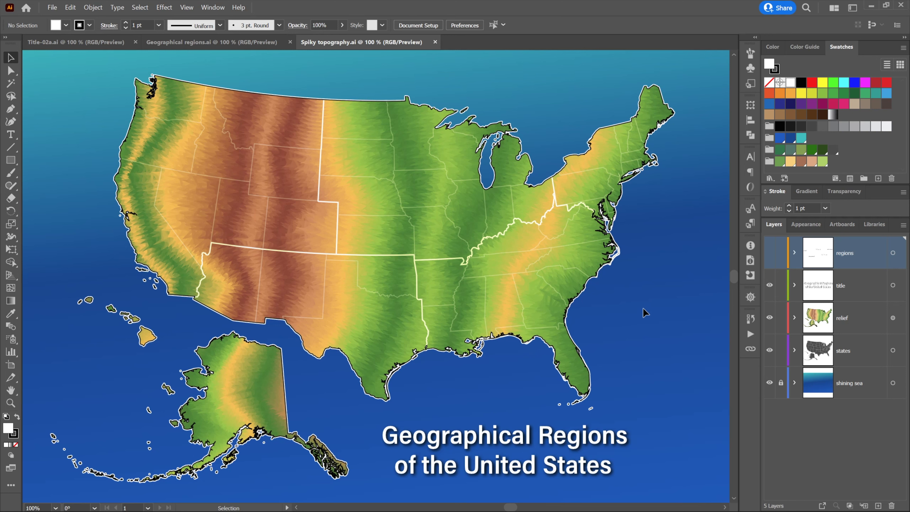
pyautogui.hotkey('ctrl', 'shift', 'Tab')
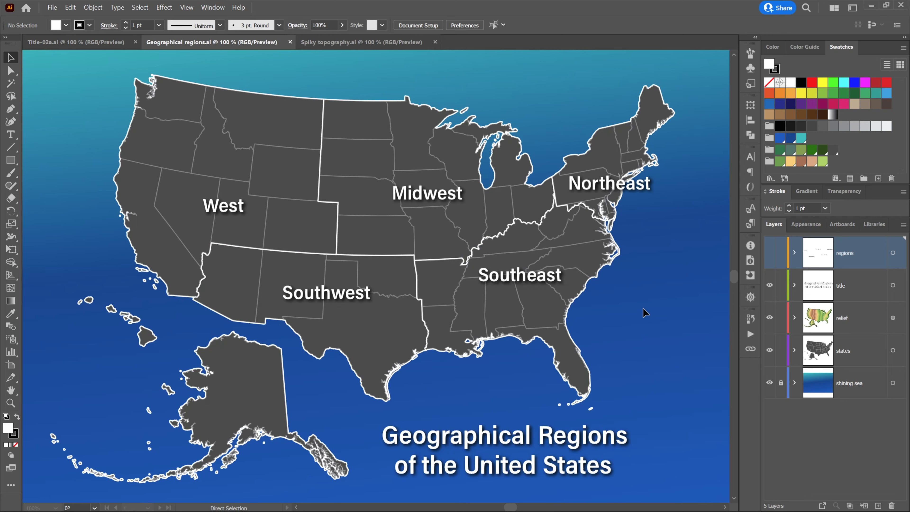
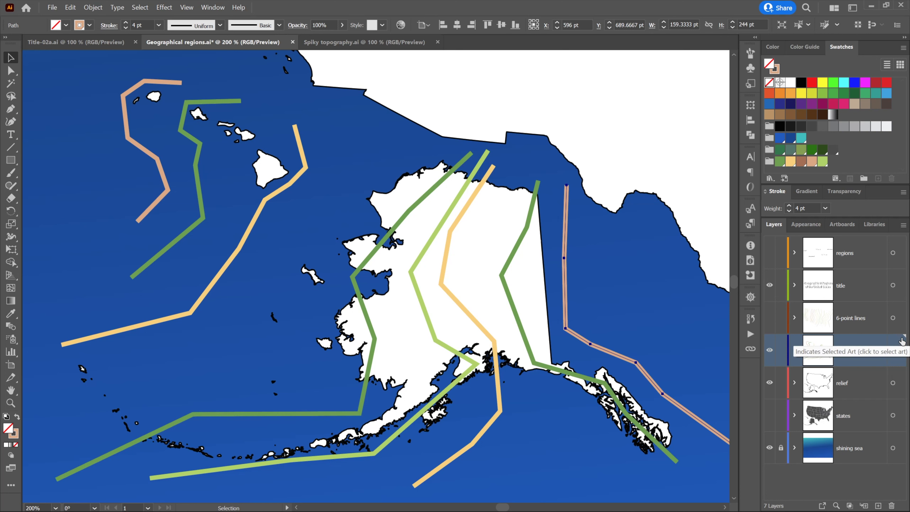
# - Select all the topographic paths on the HI & AK lines layer and combine them into a single blend
pyautogui.click(900, 349)
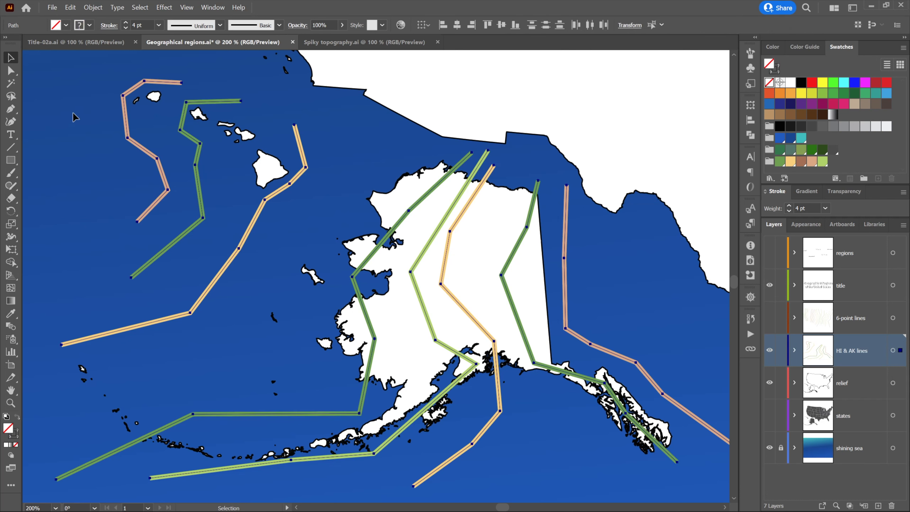
pyautogui.click(93, 7)
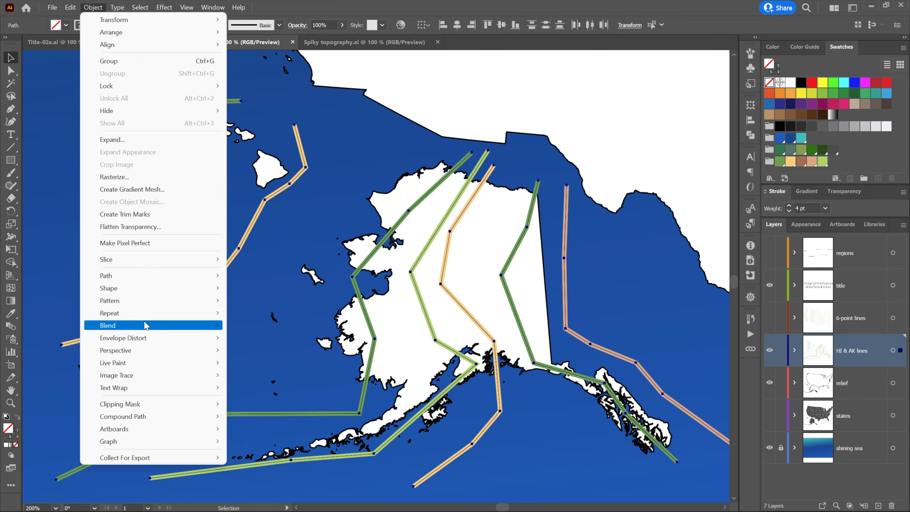
pyautogui.moveTo(145, 325)
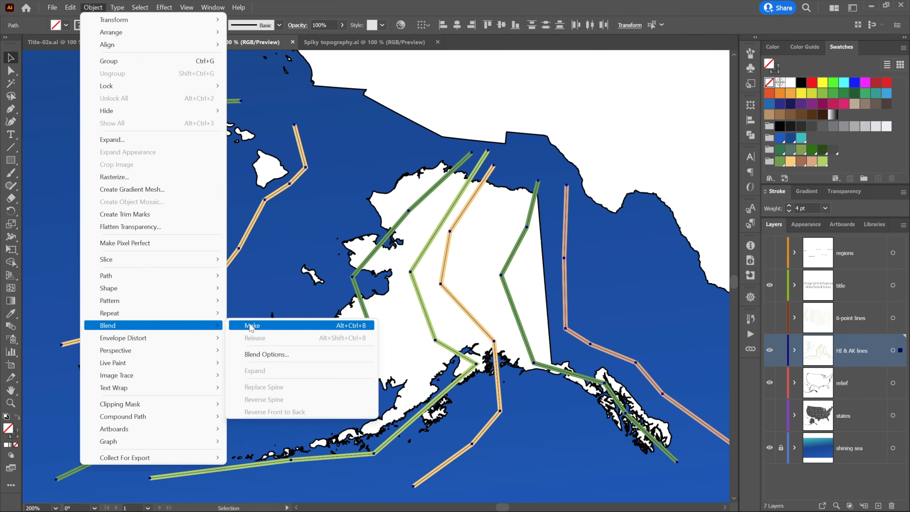
pyautogui.click(311, 326)
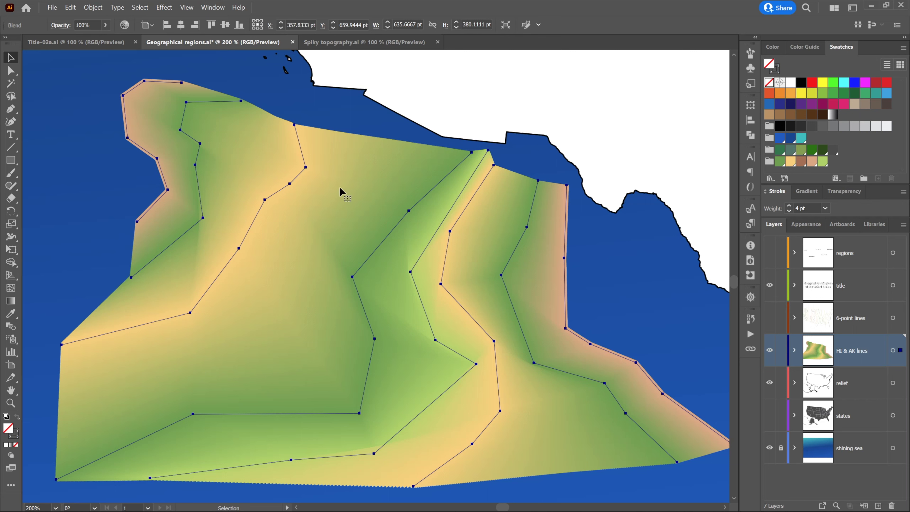
# - Apply a Roughen effect to the blend with 5% relative size, detail of 10 per inch and corner points
pyautogui.click(168, 9)
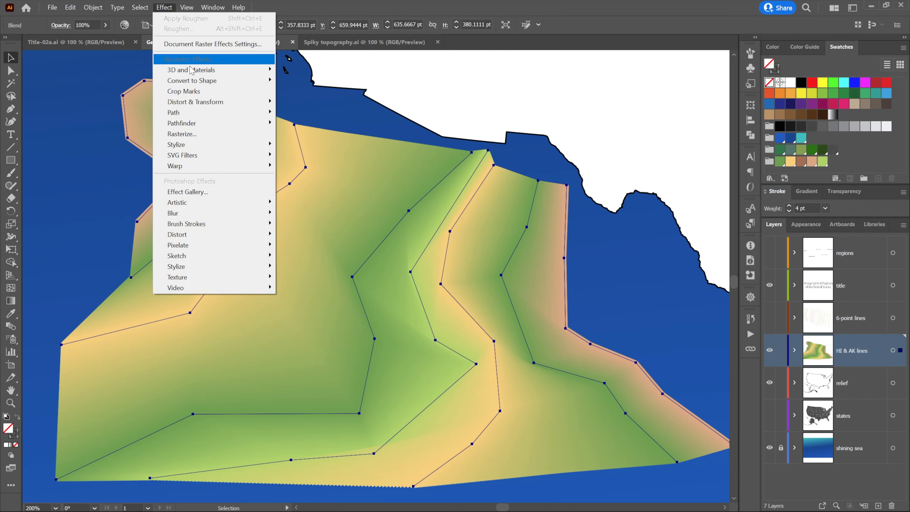
pyautogui.moveTo(237, 106)
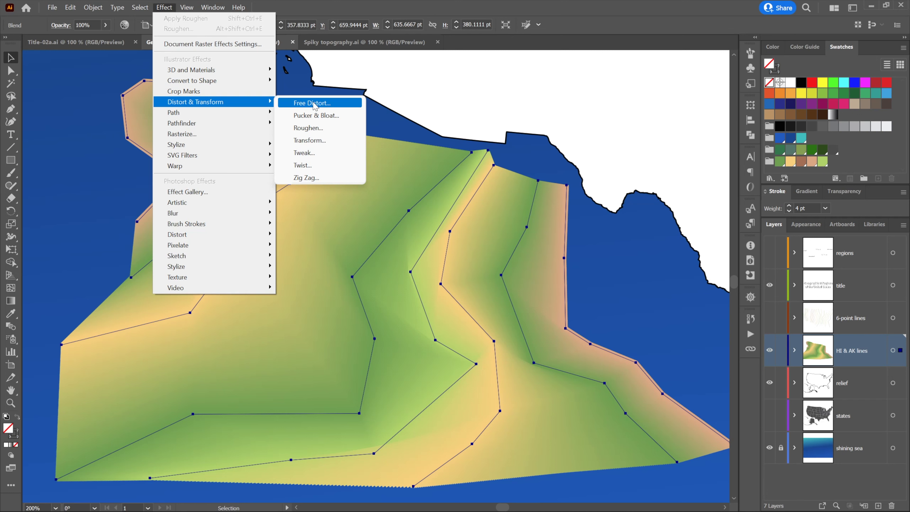
pyautogui.click(332, 129)
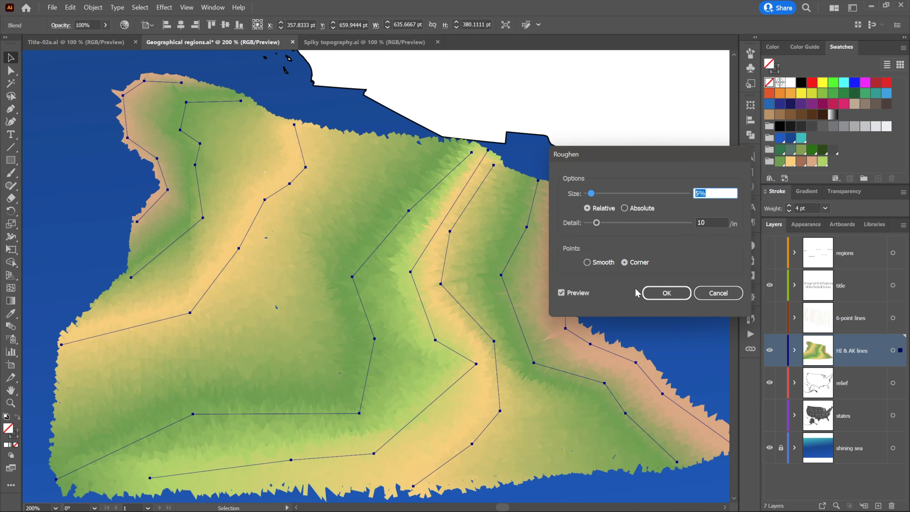
pyautogui.click(656, 296)
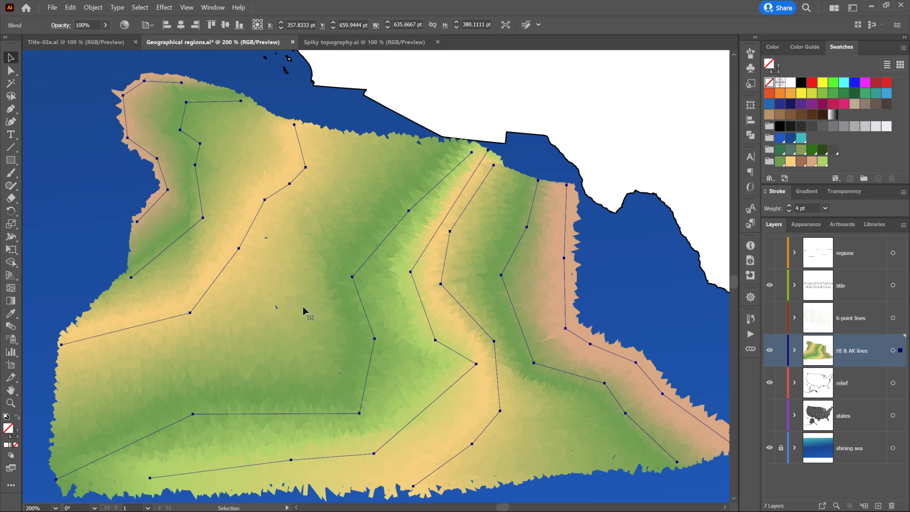
# - Change the blend's spacing to Specified Steps with 190 steps
pyautogui.click(93, 7)
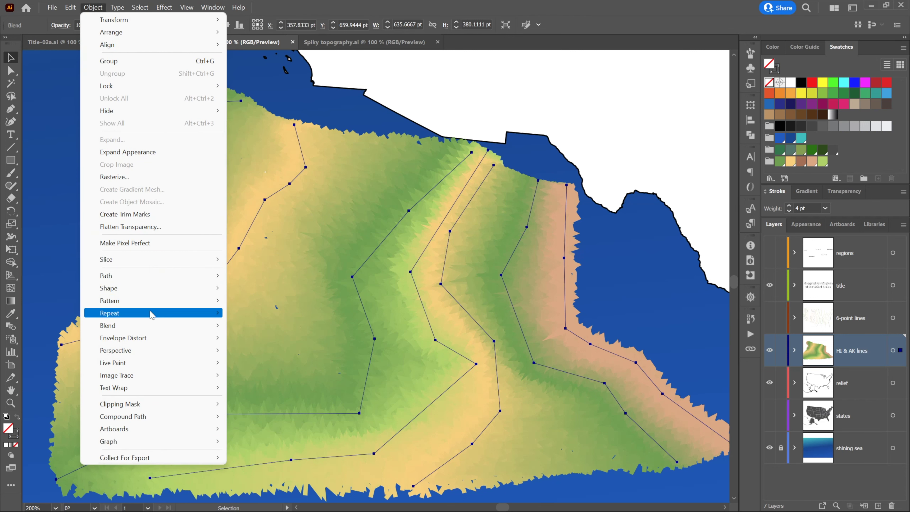
pyautogui.moveTo(165, 326)
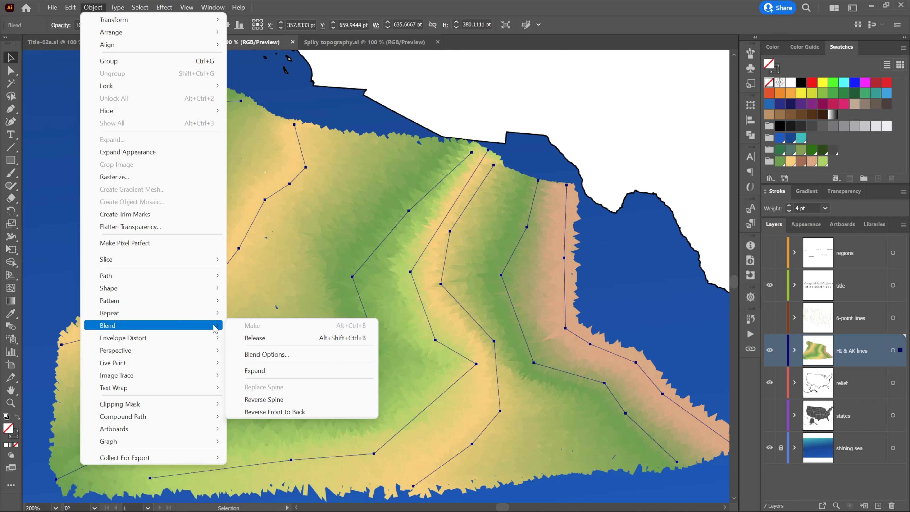
pyautogui.click(314, 354)
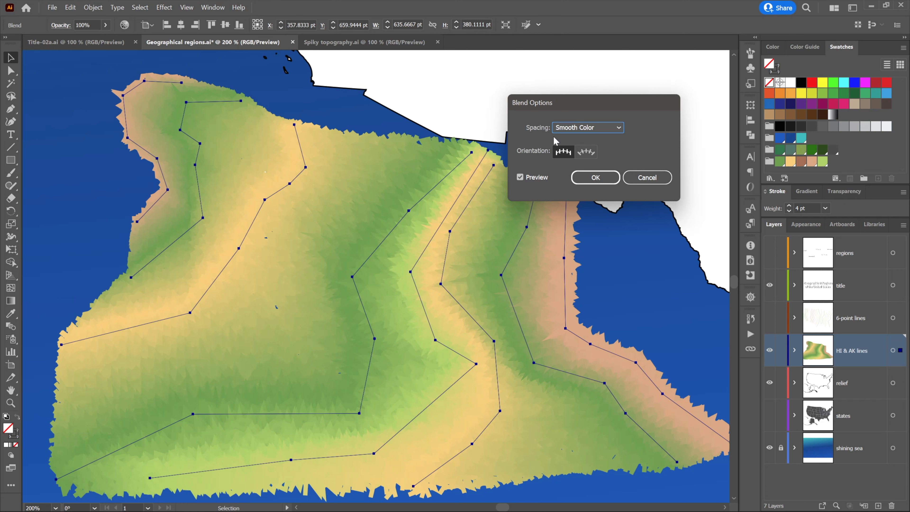
pyautogui.click(604, 128)
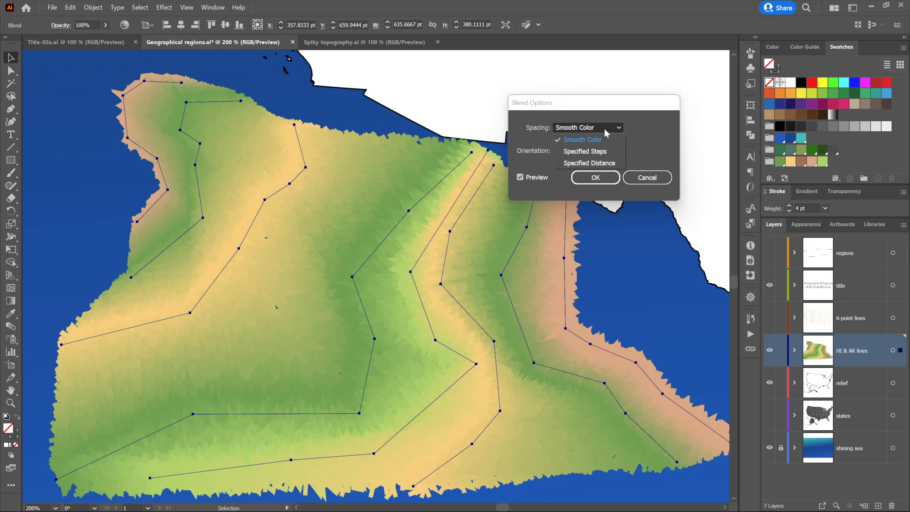
pyautogui.click(612, 151)
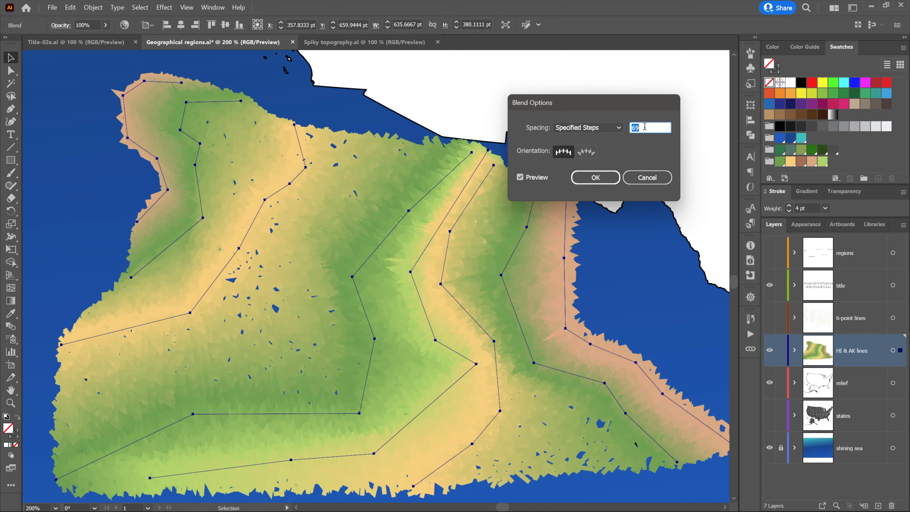
pyautogui.press('Up')
pyautogui.hotkey('shift', 'Up')
pyautogui.hotkey('shift', 'Up')
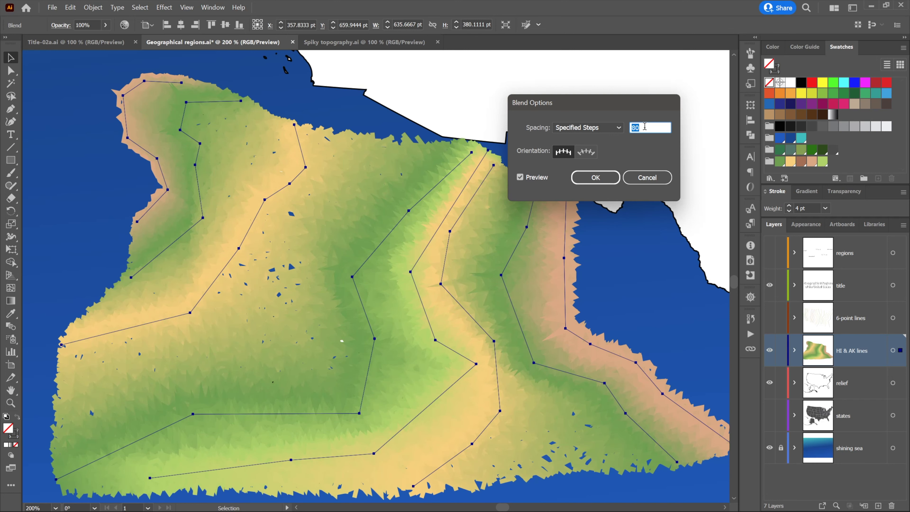
pyautogui.hotkey('shift', 'Up')
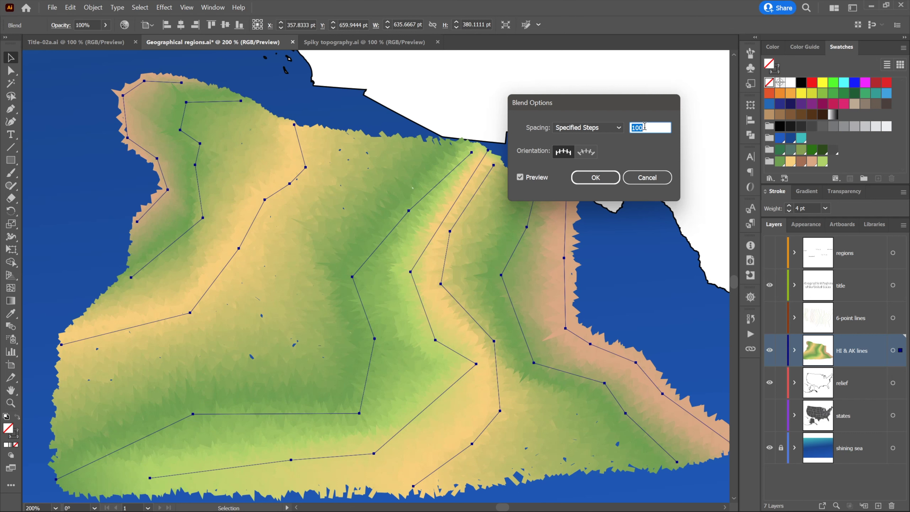
pyautogui.hotkey('shift', 'Up')
pyautogui.hotkey('shift', 'Up')
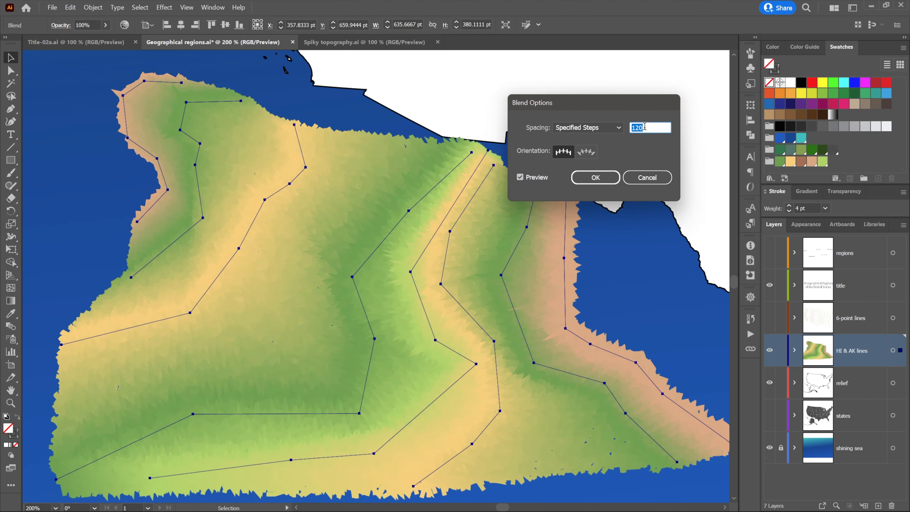
pyautogui.hotkey('shift', 'Up')
pyautogui.hotkey('shift', 'Up')
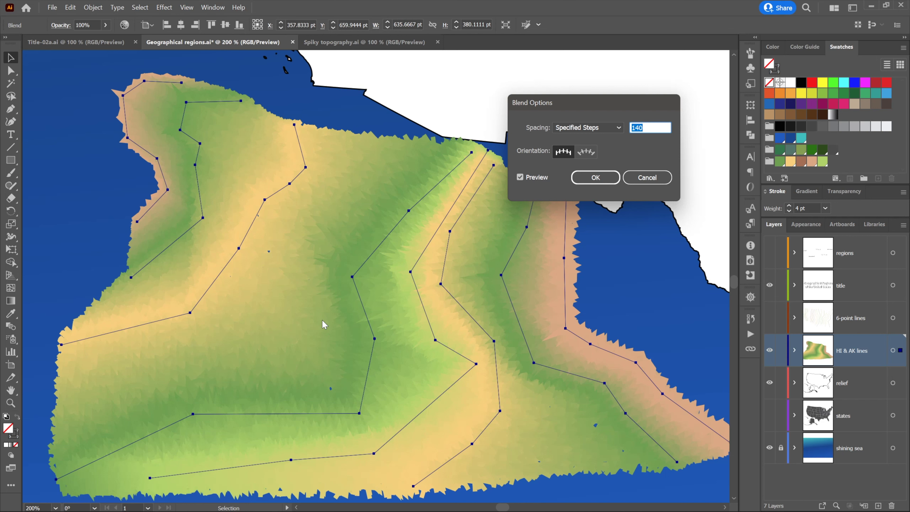
pyautogui.hotkey('shift', 'Up')
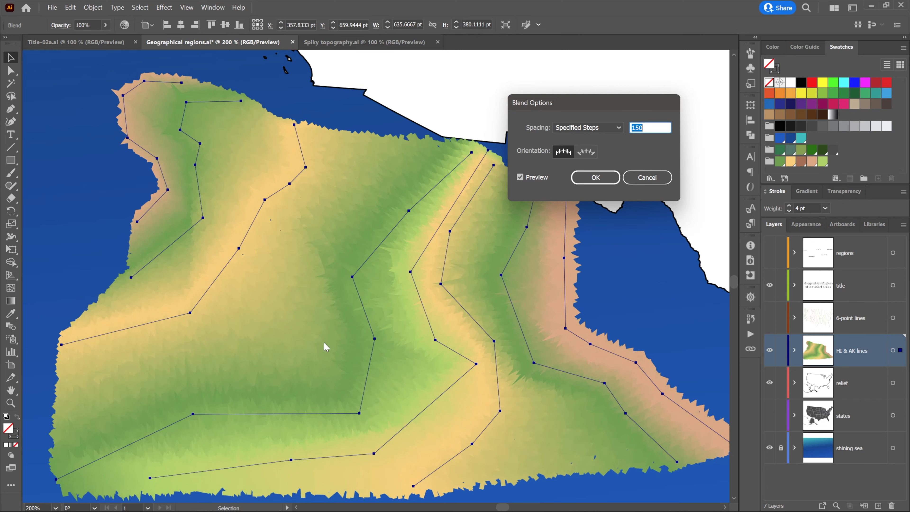
pyautogui.hotkey('shift', 'Up')
pyautogui.hotkey('shift', 'Up')
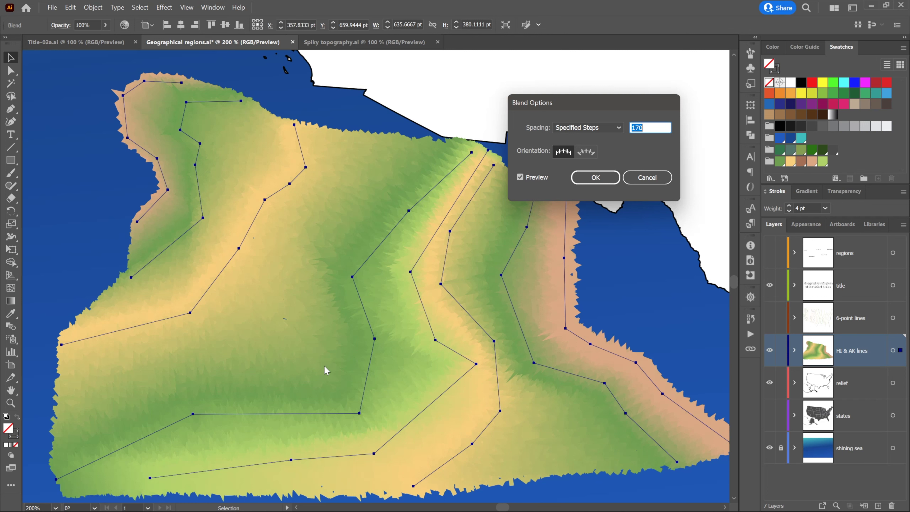
pyautogui.hotkey('shift', 'Up')
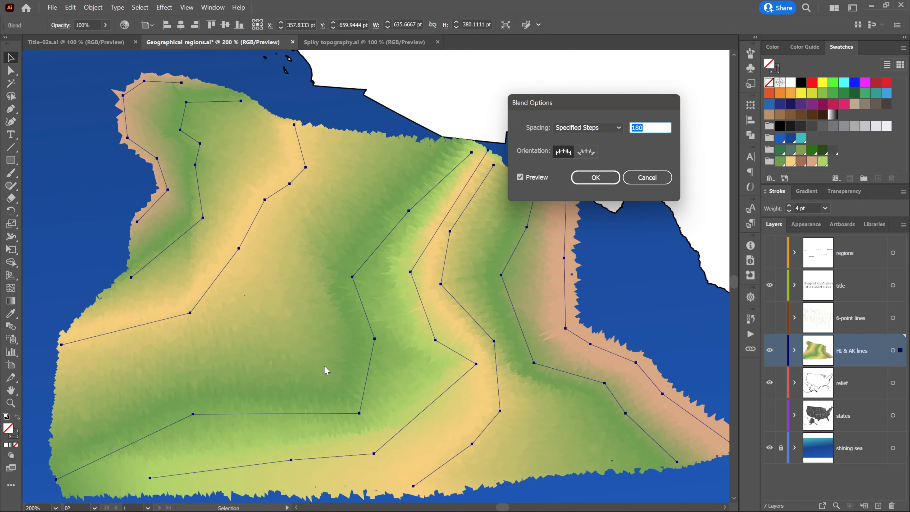
pyautogui.hotkey('shift', 'Up')
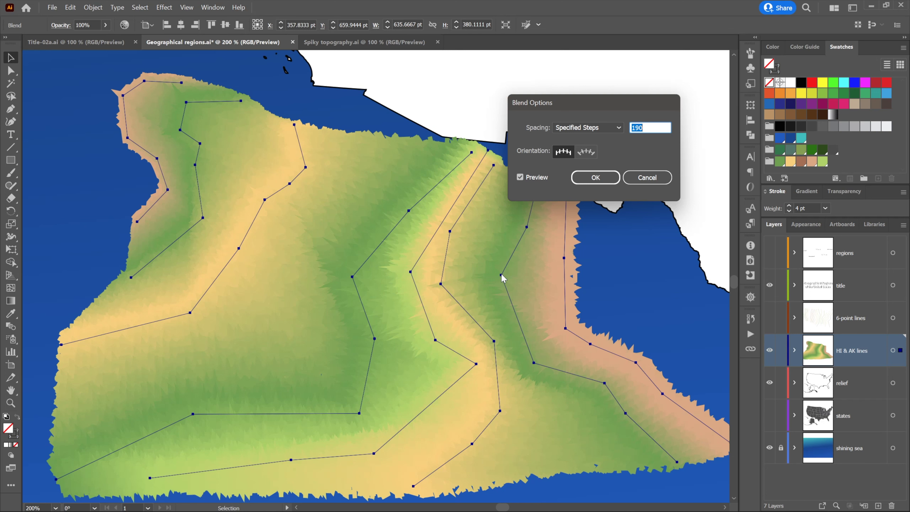
pyautogui.click(604, 182)
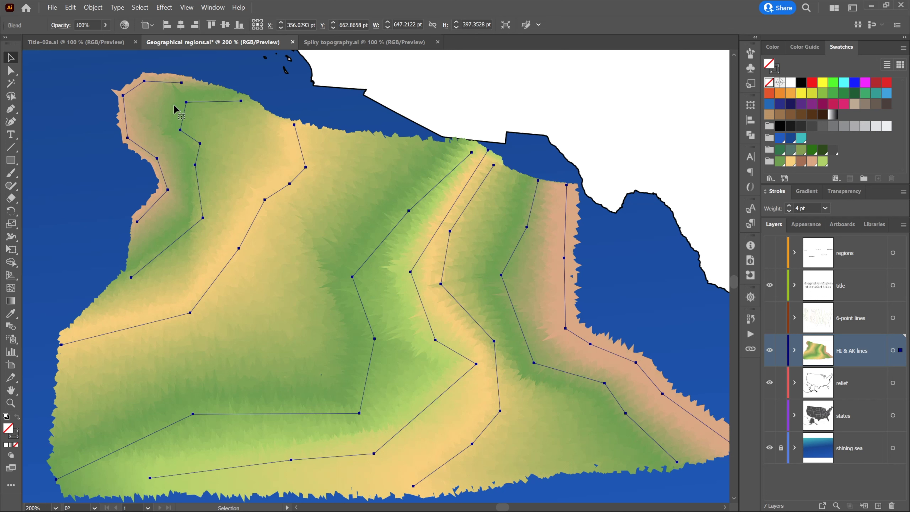
# - Cut the roughened blend to the clipboard and select the Alaska and Hawaii compound path on the relief layer
pyautogui.click(70, 8)
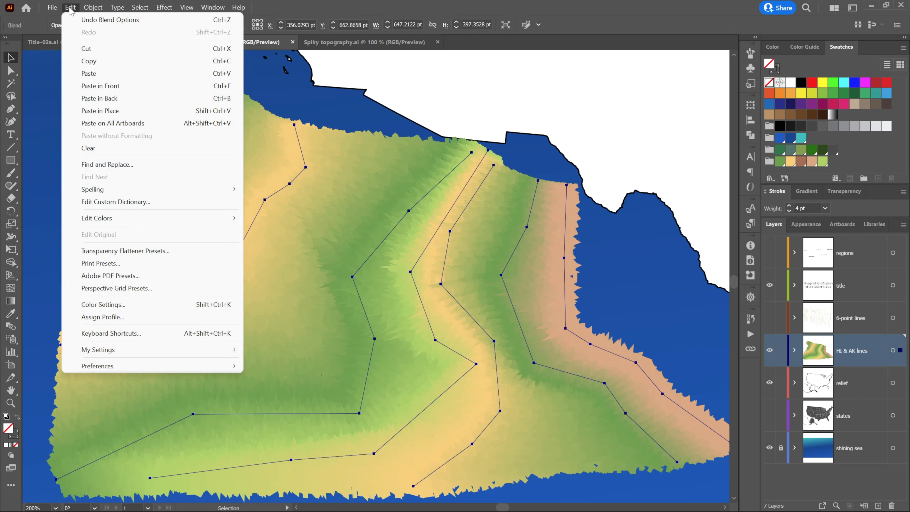
pyautogui.click(114, 49)
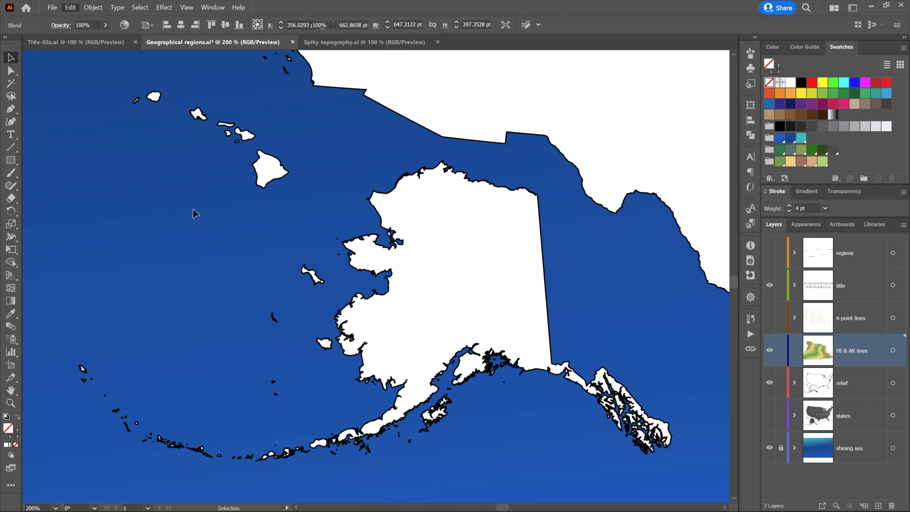
pyautogui.click(437, 319)
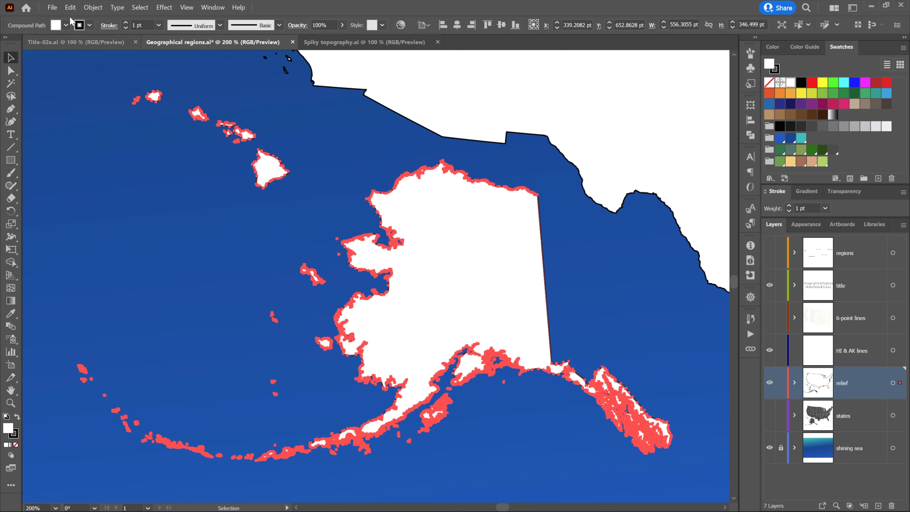
# - Try pasting the blend in place over the selected Alaska and Hawaii shapes in Draw Normal mode, and undo the paste
pyautogui.click(72, 8)
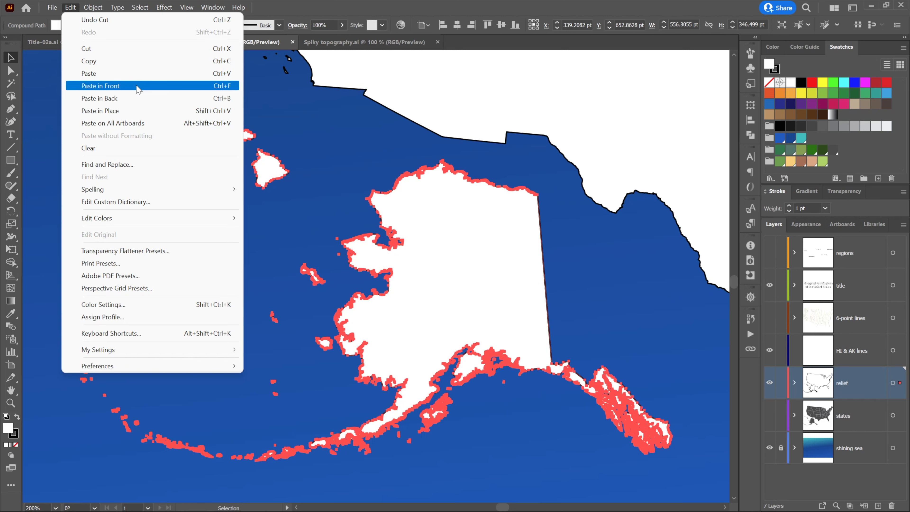
pyautogui.click(141, 114)
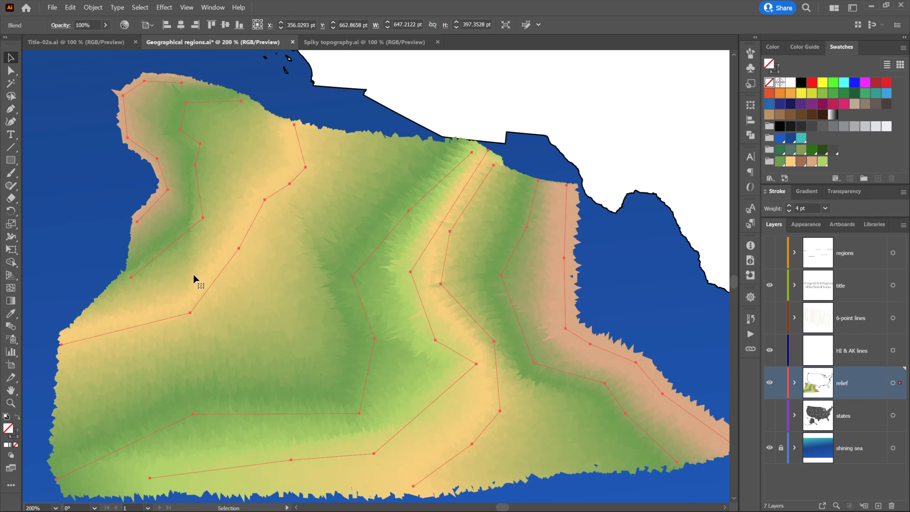
pyautogui.hotkey('ctrl', 'z')
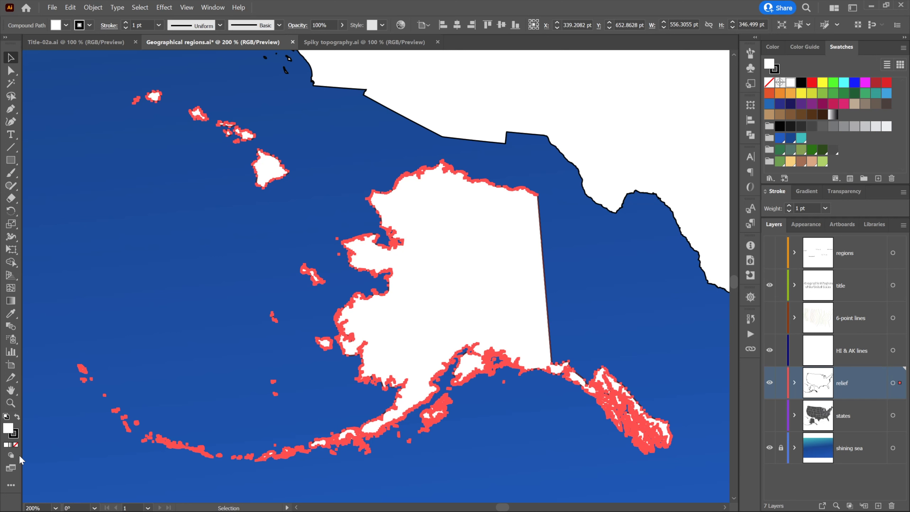
# - Enter Draw Inside mode for the Alaska and Hawaii compound path, deselect it, and paste the blend in place inside it
pyautogui.click(11, 455)
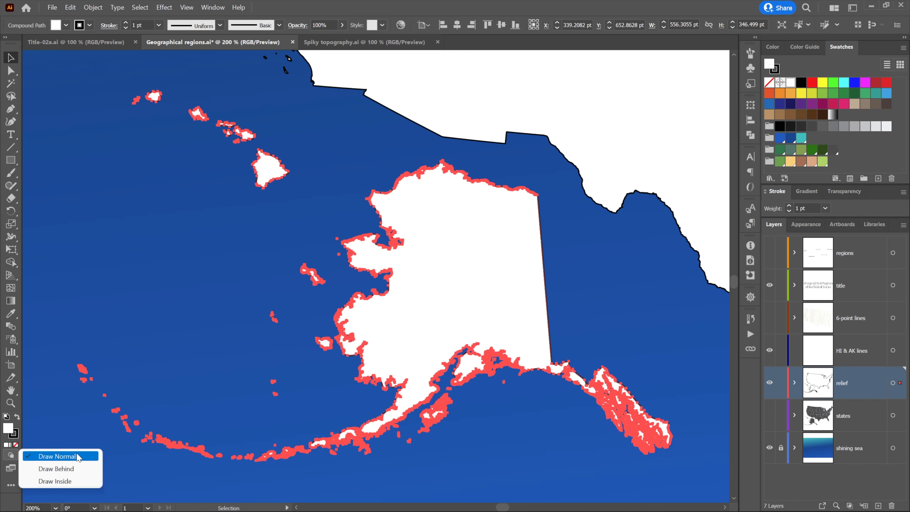
pyautogui.click(83, 480)
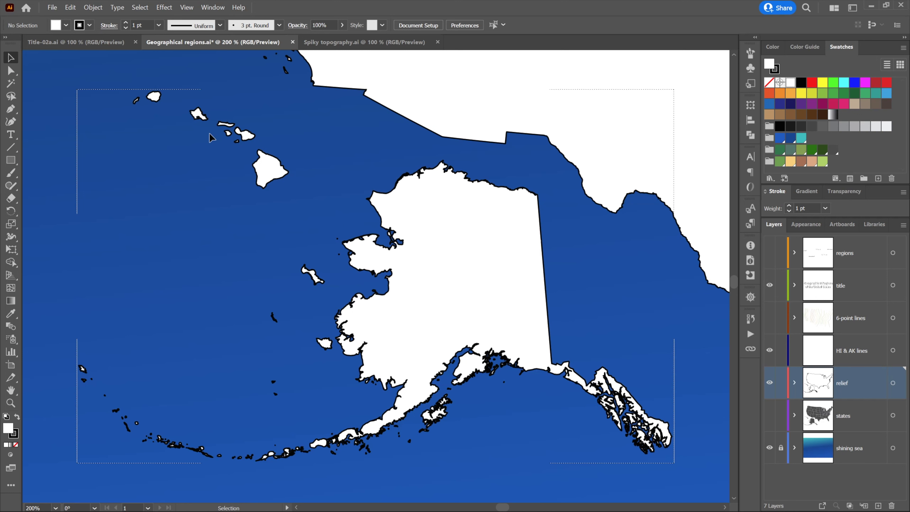
pyautogui.click(71, 7)
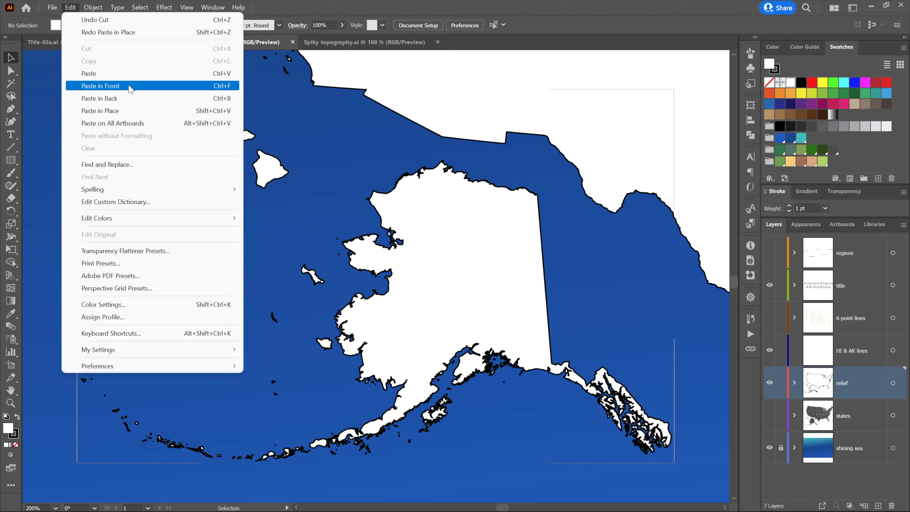
pyautogui.click(142, 114)
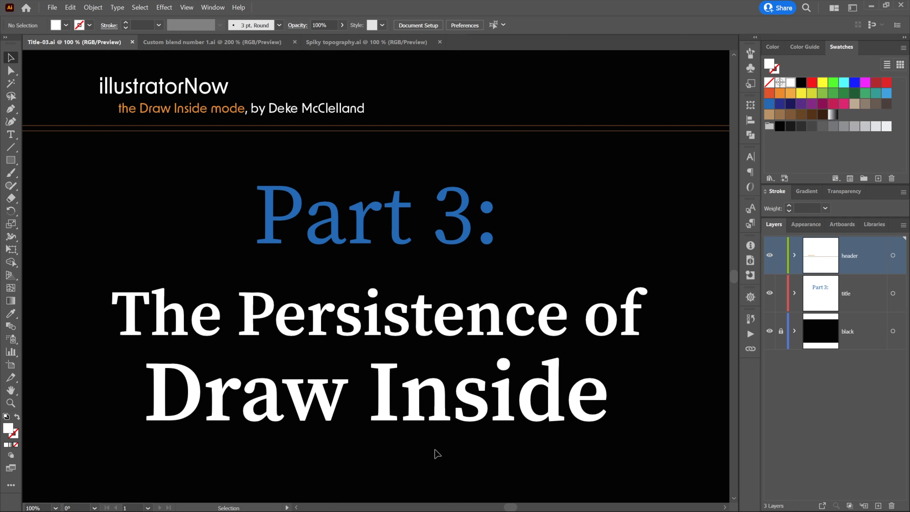
# - Switch to Custom blend number 1.ai and check which drawing mode is active
pyautogui.hotkey('ctrl', 'Tab')
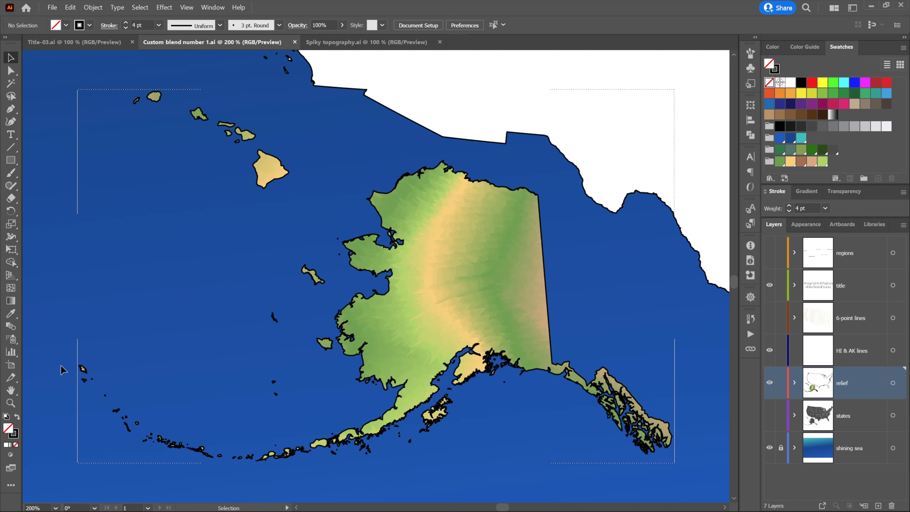
pyautogui.click(11, 460)
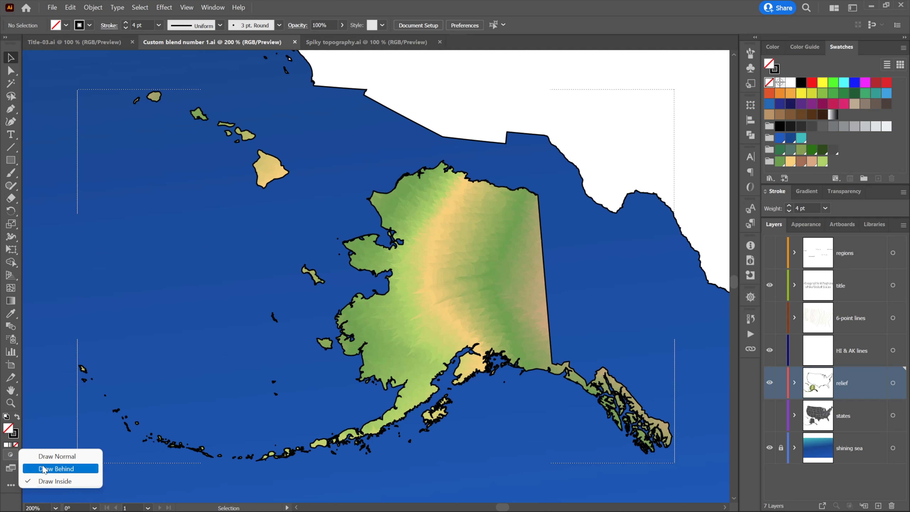
pyautogui.click(85, 481)
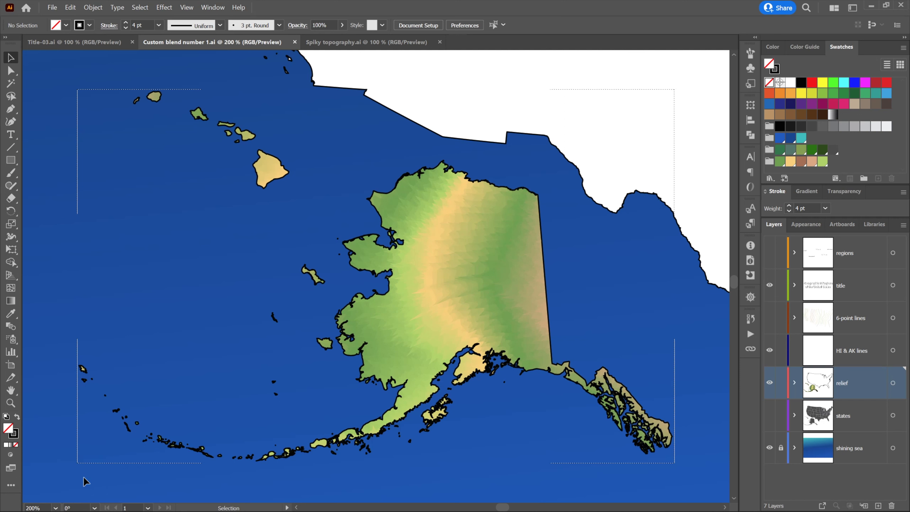
# - Set up the Rectangle tool with a brown fill and no stroke
pyautogui.click(10, 160)
pyautogui.click(66, 25)
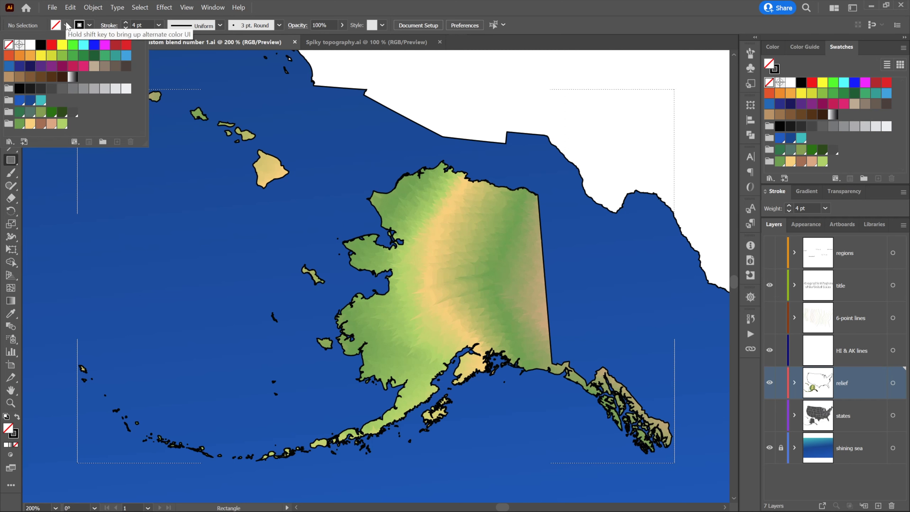
pyautogui.click(30, 76)
pyautogui.click(89, 26)
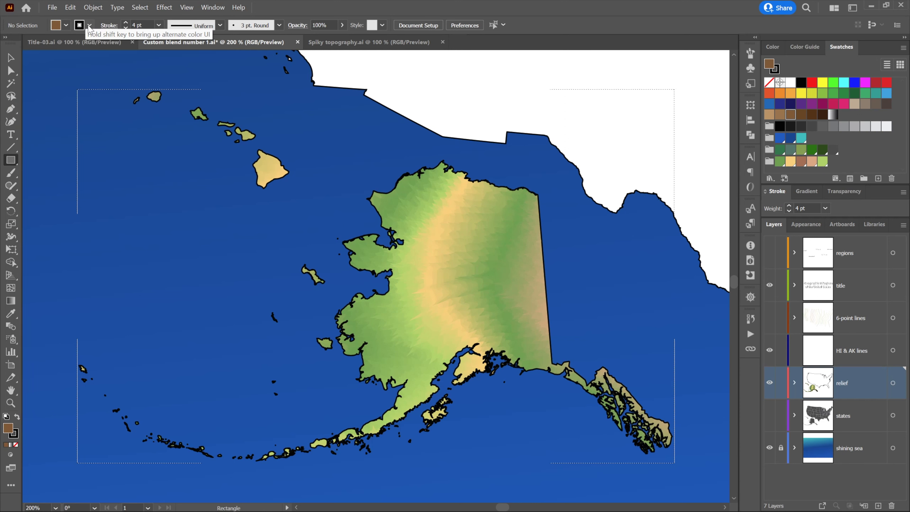
pyautogui.click(89, 25)
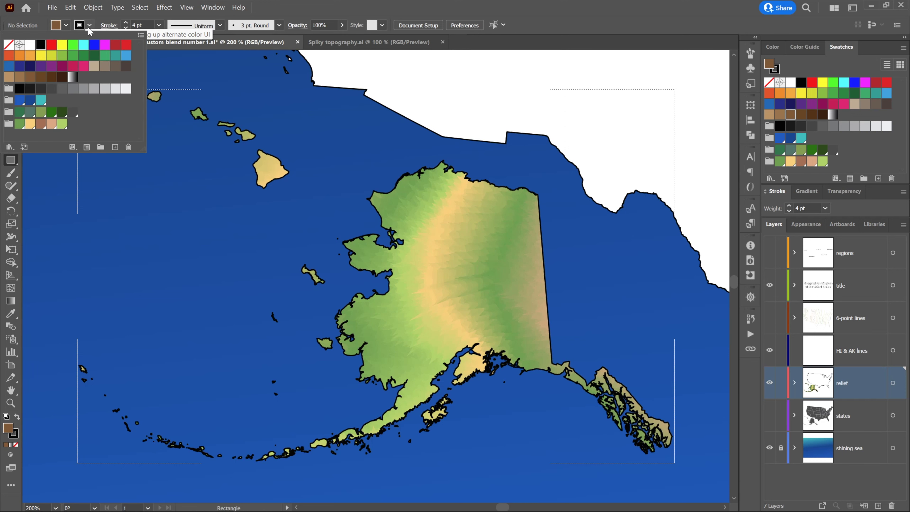
pyautogui.click(9, 44)
pyautogui.click(248, 215)
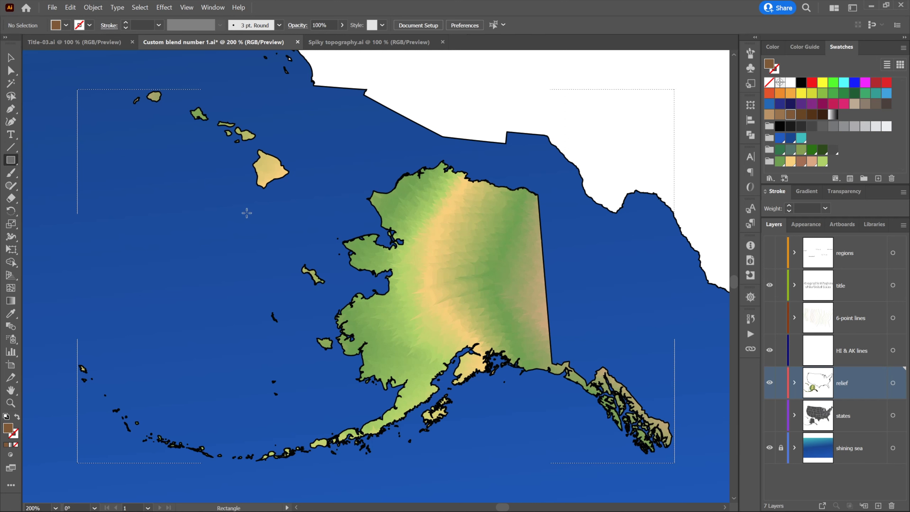
# - Draw a brown rectangle about 353 × 191 pt over Alaska while Draw Inside is active, and undo it
pyautogui.moveTo(246, 212)
pyautogui.mouseDown()
pyautogui.moveTo(595, 390)
pyautogui.moveTo(624, 416)
pyautogui.mouseUp()
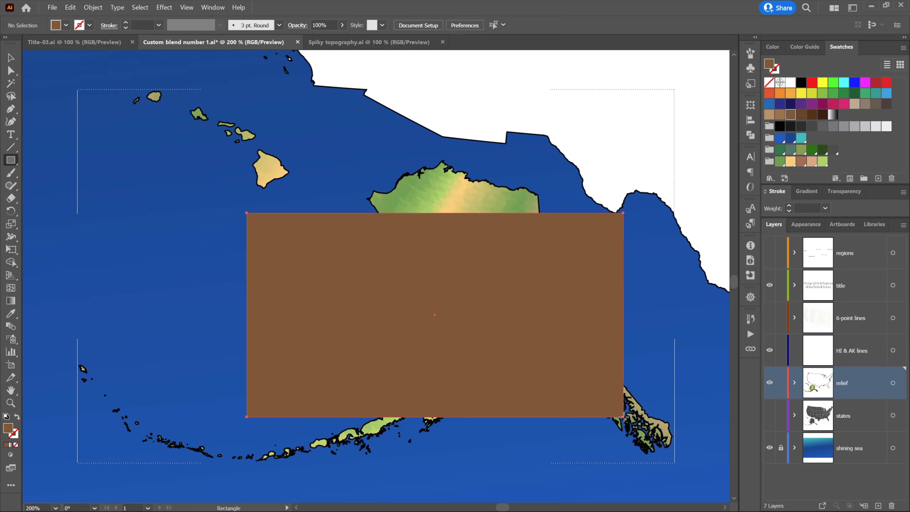
pyautogui.moveTo(622, 416); pyautogui.dragTo(622, 415)
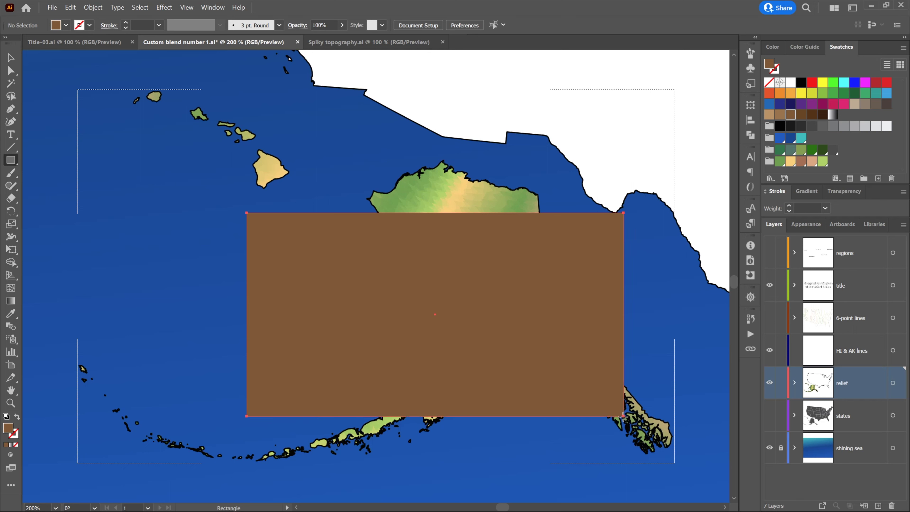
pyautogui.moveTo(622, 416); pyautogui.dragTo(623, 417)
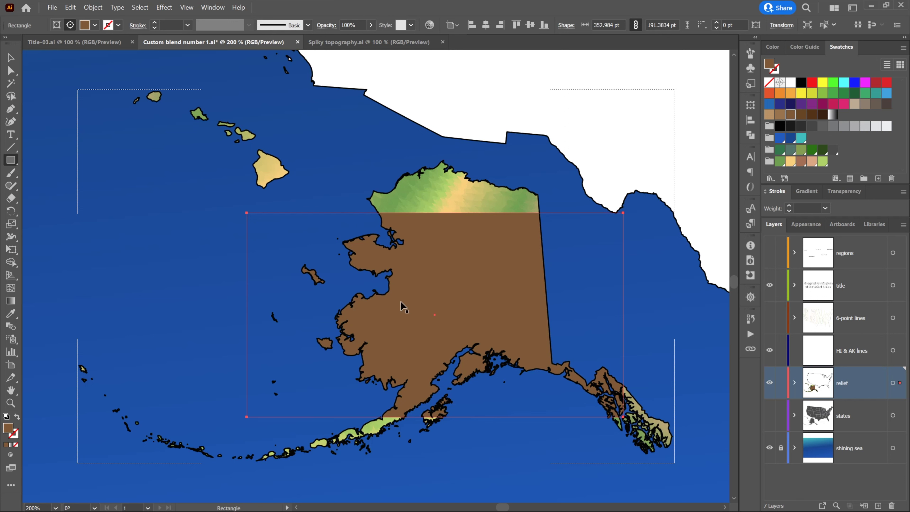
pyautogui.press('v')
pyautogui.hotkey('ctrl', 'z')
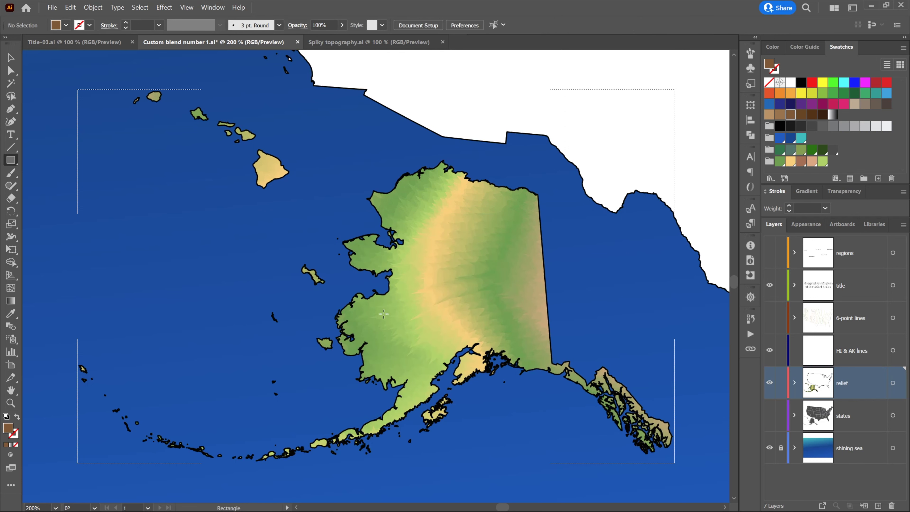
pyautogui.click(12, 62)
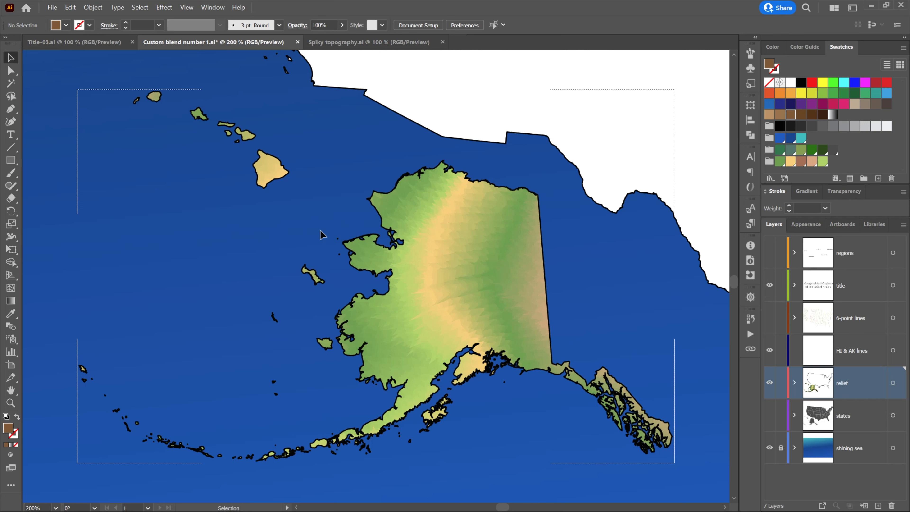
# - Select the Alaska and Hawaii clip group to examine its clipped contents, and deselect it
pyautogui.click(443, 288)
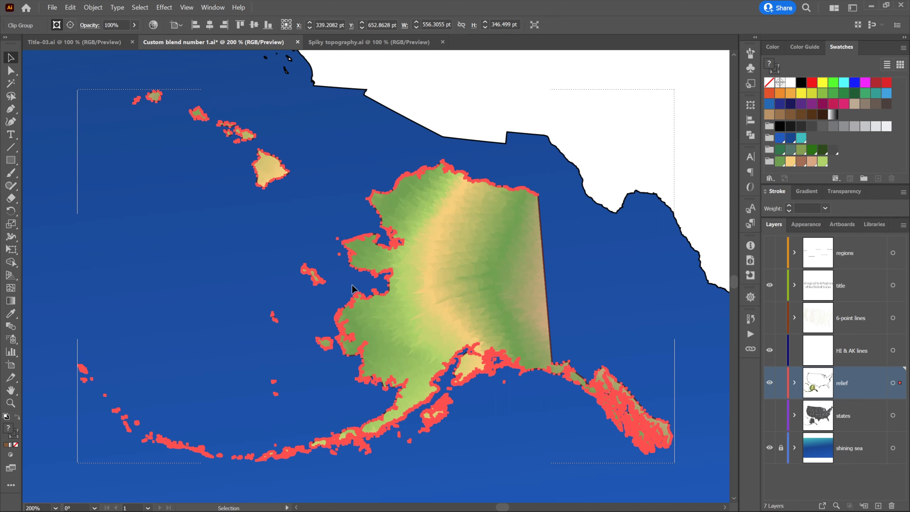
pyautogui.press('ctrl')
pyautogui.keyDown('ctrl'); pyautogui.click(203, 176); pyautogui.keyUp('ctrl')
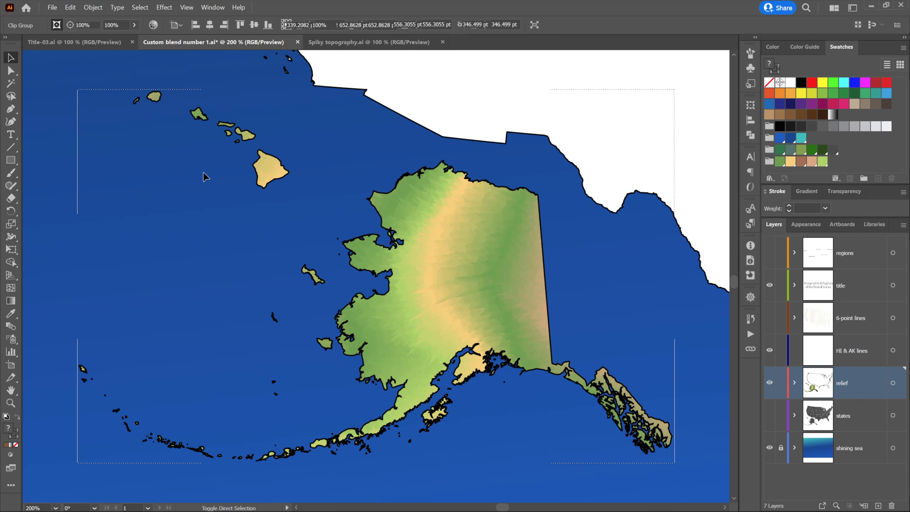
# - Leave Draw Inside mode for Alaska and Hawaii, and enter it for the contiguous US compound path, leaving nothing selected
pyautogui.hotkey('ctrl', '0')
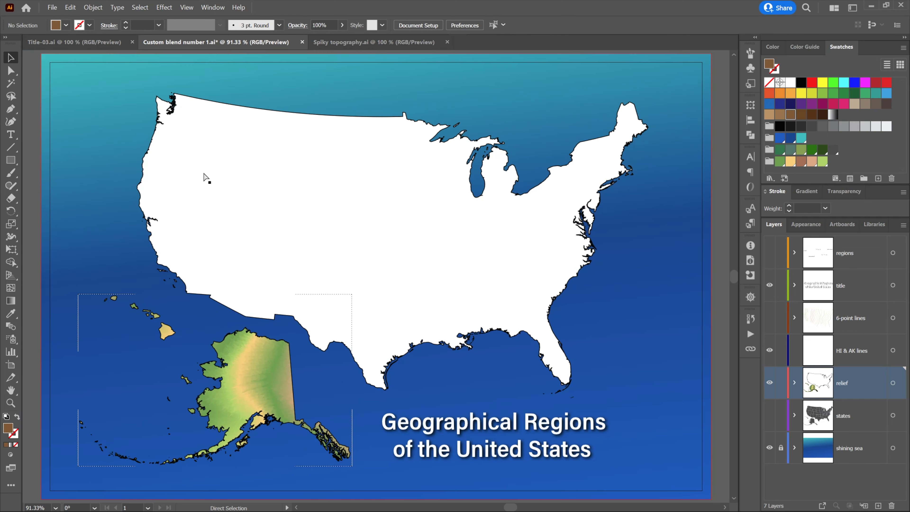
pyautogui.hotkey('ctrl', '1')
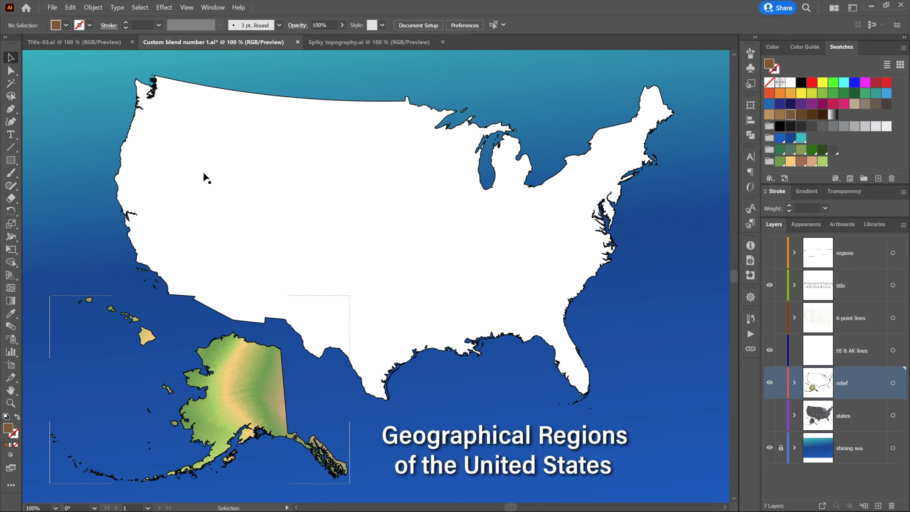
pyautogui.click(417, 213)
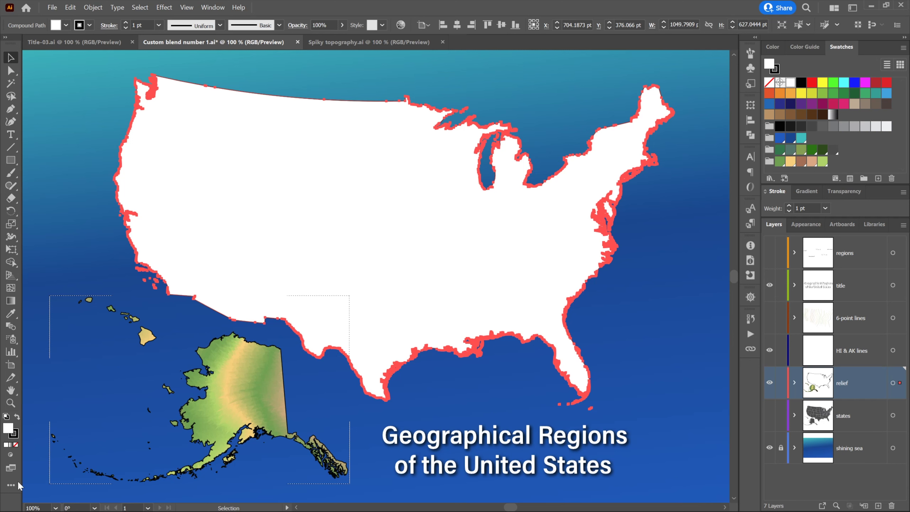
pyautogui.click(12, 459)
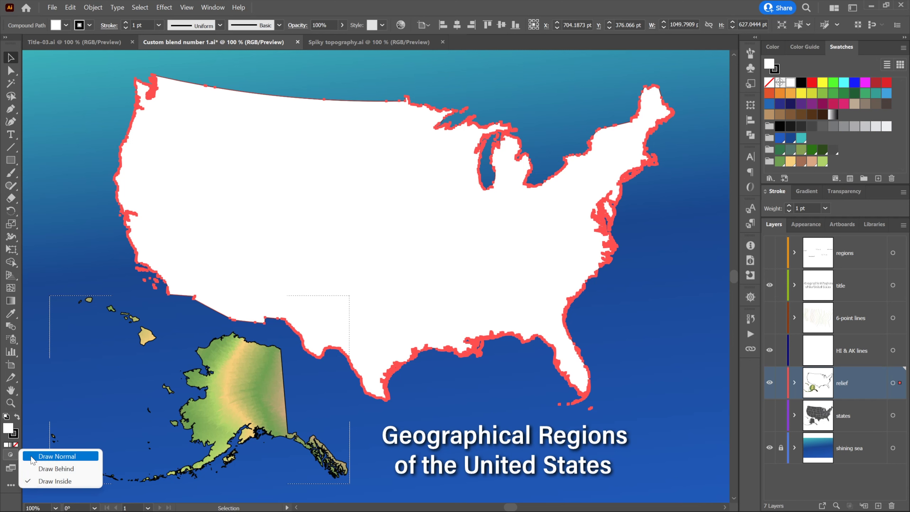
pyautogui.click(32, 457)
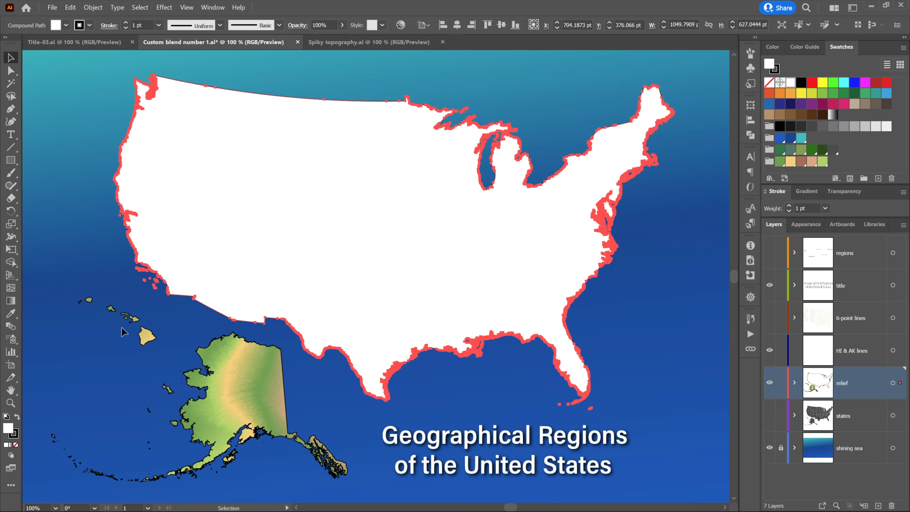
pyautogui.click(12, 455)
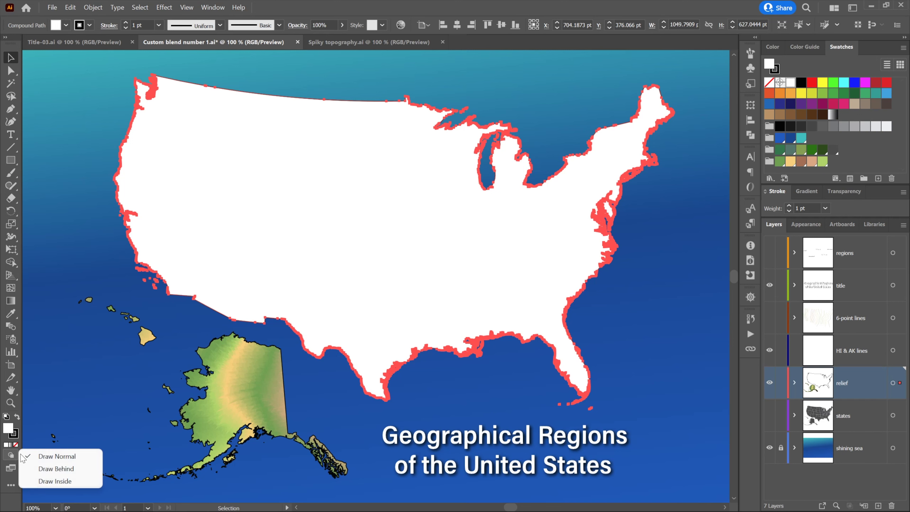
pyautogui.click(55, 481)
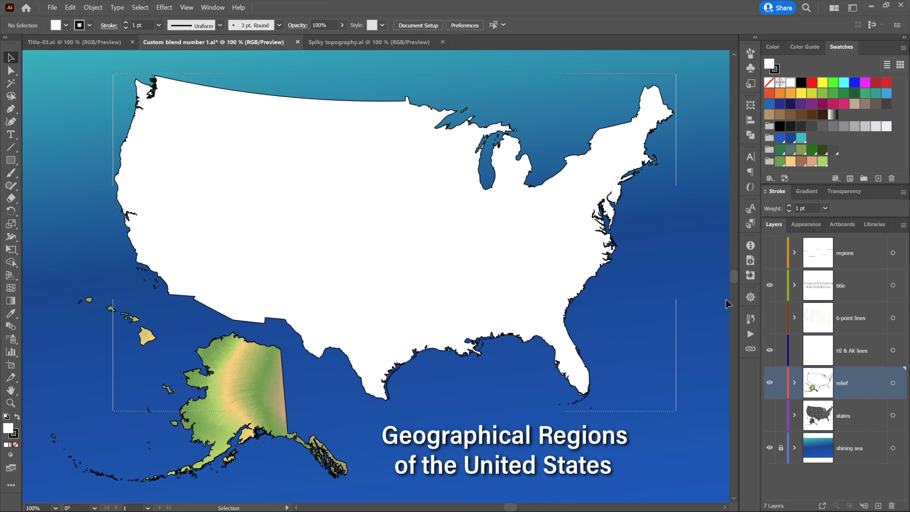
# - Delete the HI & AK lines layer and show the 6-point lines layer
pyautogui.click(874, 353)
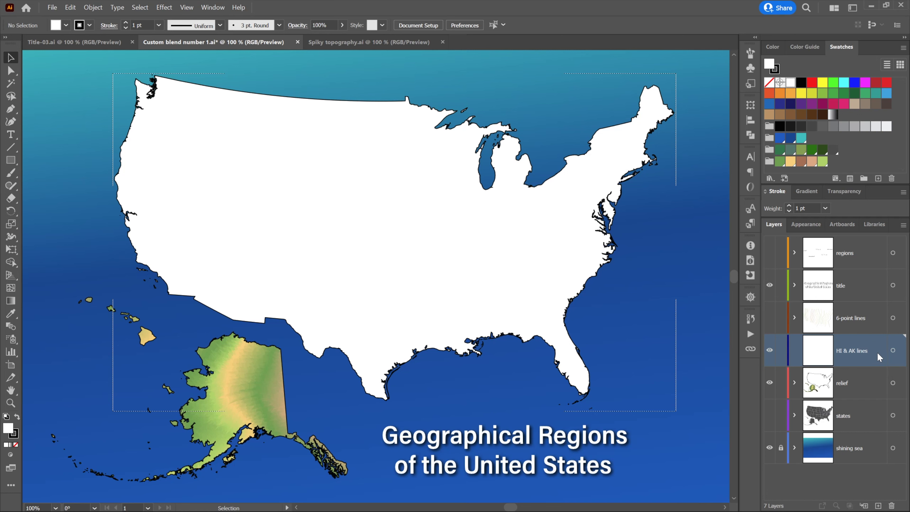
pyautogui.click(892, 506)
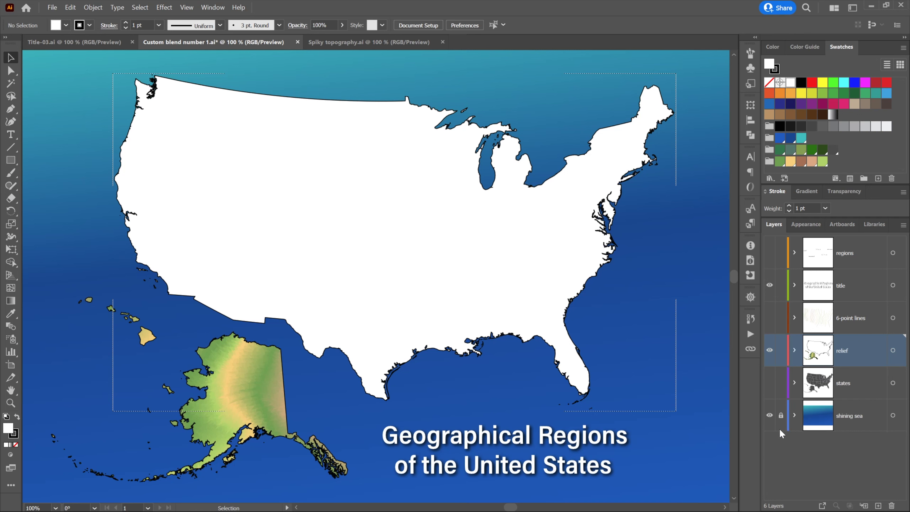
pyautogui.click(769, 318)
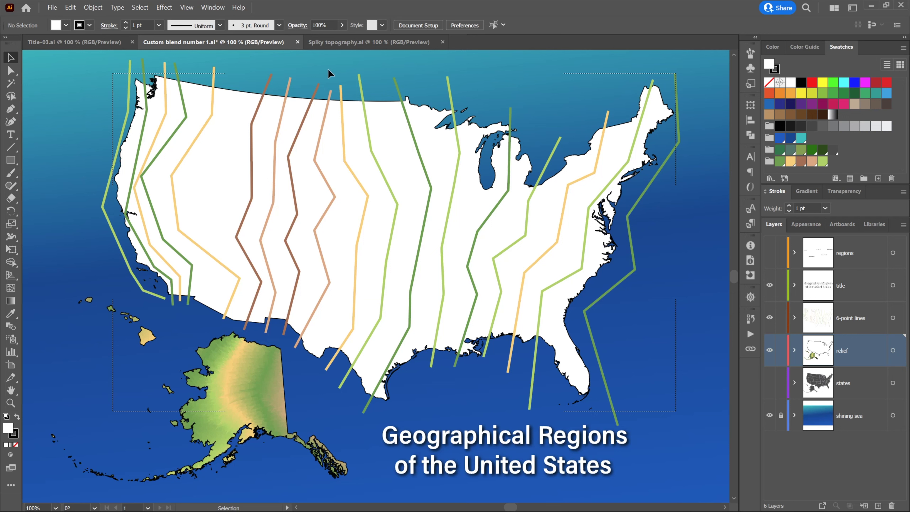
# - Set up the Pen tool with no fill and a 4 pt green stroke from the terrain colour group
pyautogui.click(14, 107)
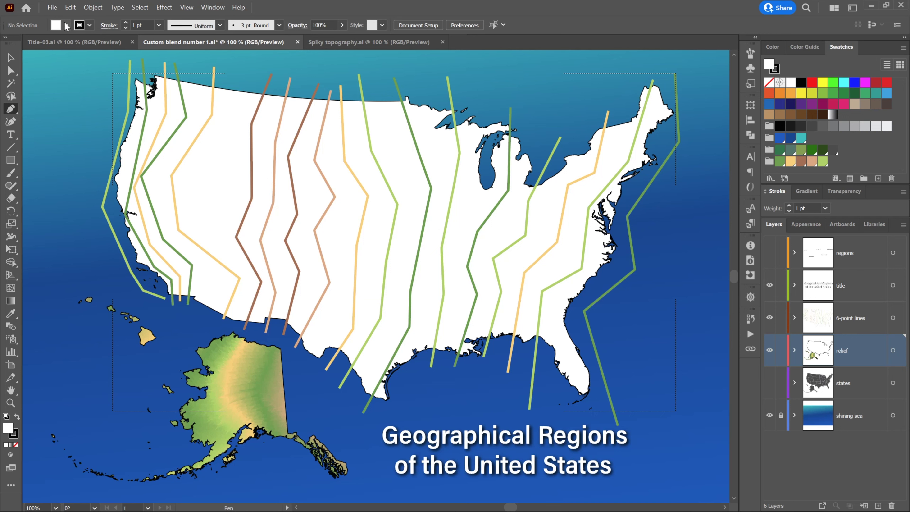
pyautogui.click(57, 26)
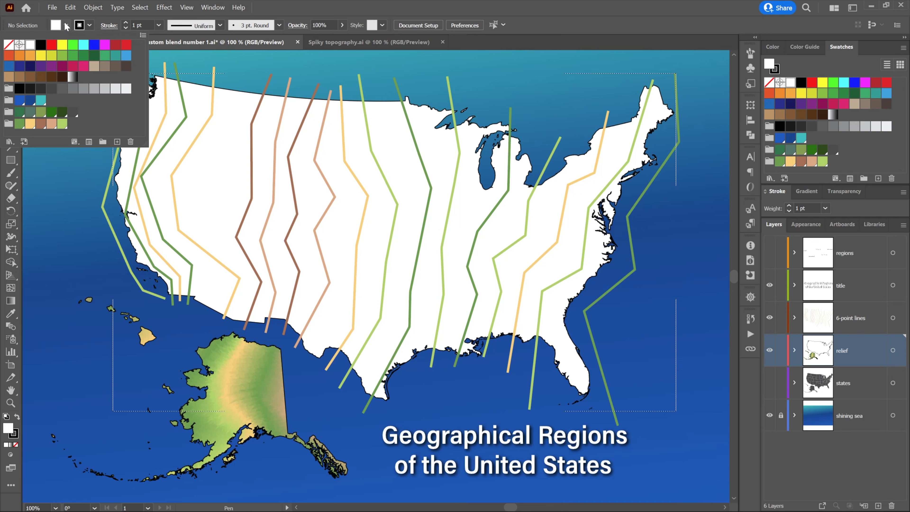
pyautogui.click(8, 44)
pyautogui.click(91, 29)
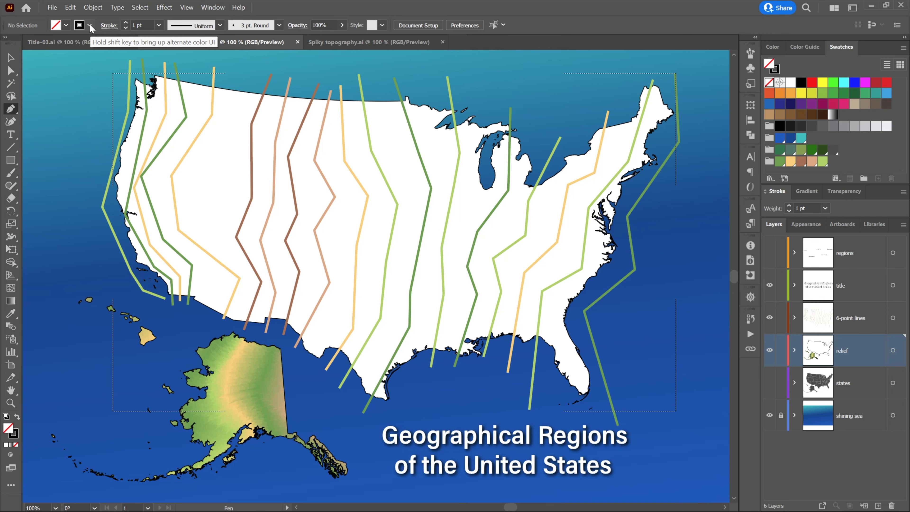
pyautogui.click(91, 29)
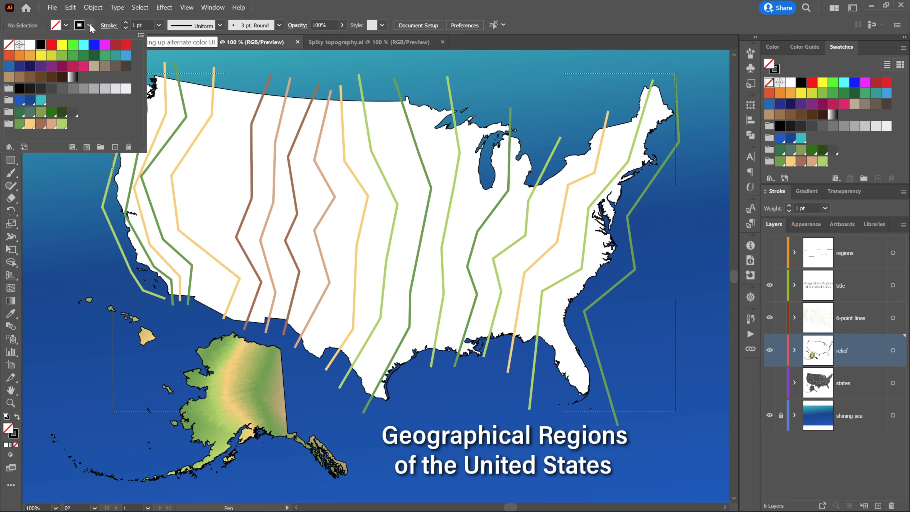
pyautogui.click(19, 126)
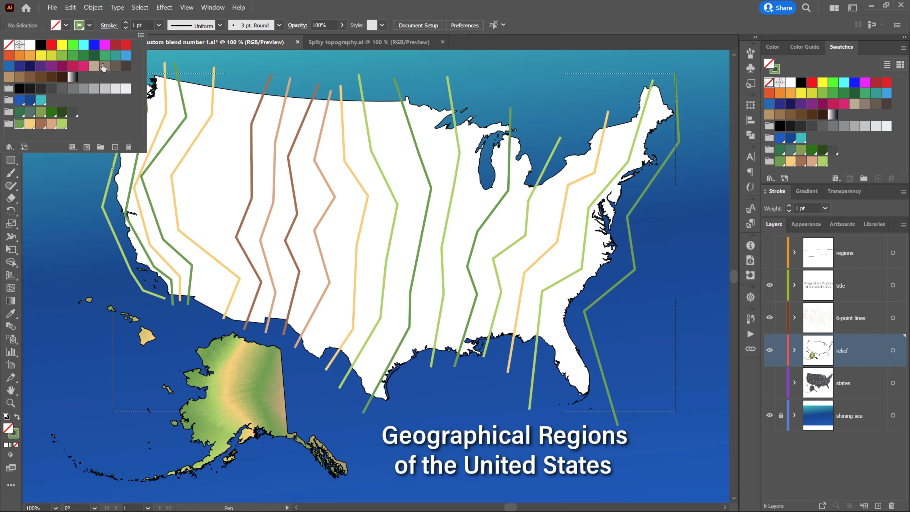
pyautogui.click(159, 25)
pyautogui.click(158, 25)
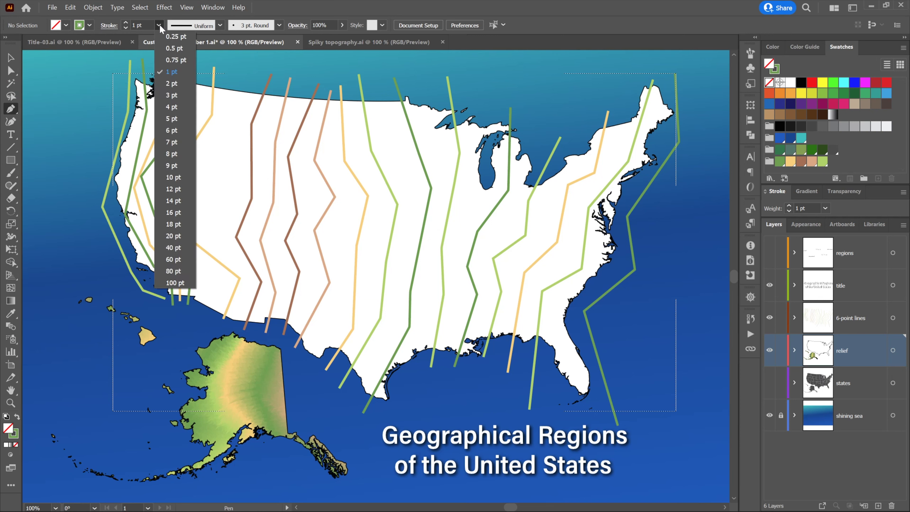
pyautogui.click(171, 107)
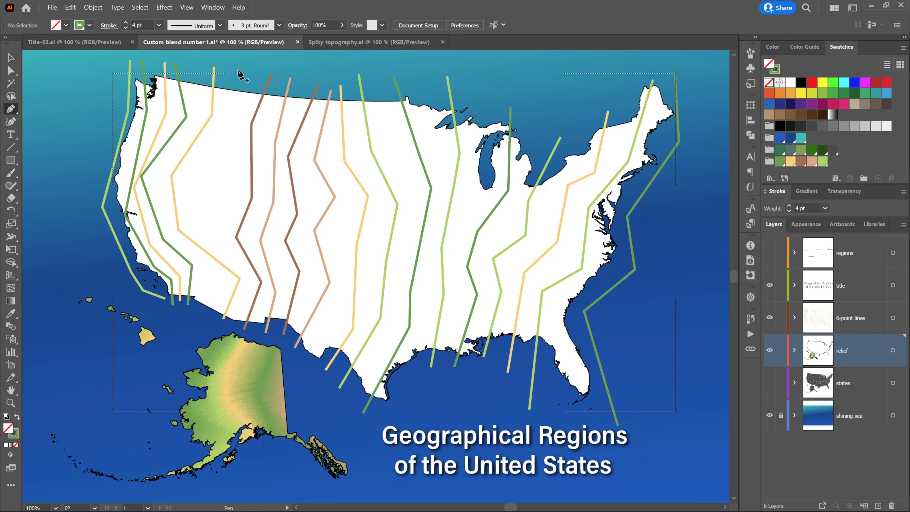
# - Draw an open zigzag path of straight segments crisscrossing and overshooting the contiguous US, using the Pen tool in Draw Inside mode
pyautogui.click(236, 62)
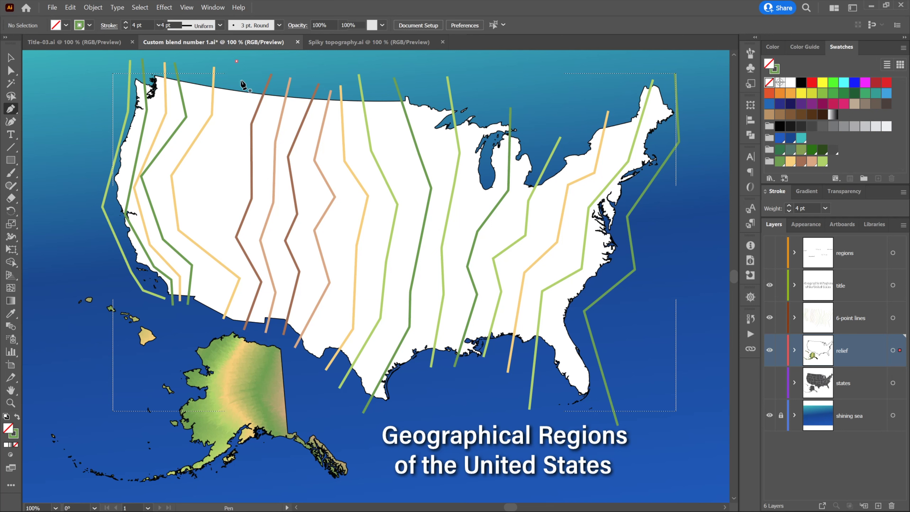
pyautogui.click(239, 155)
pyautogui.click(99, 217)
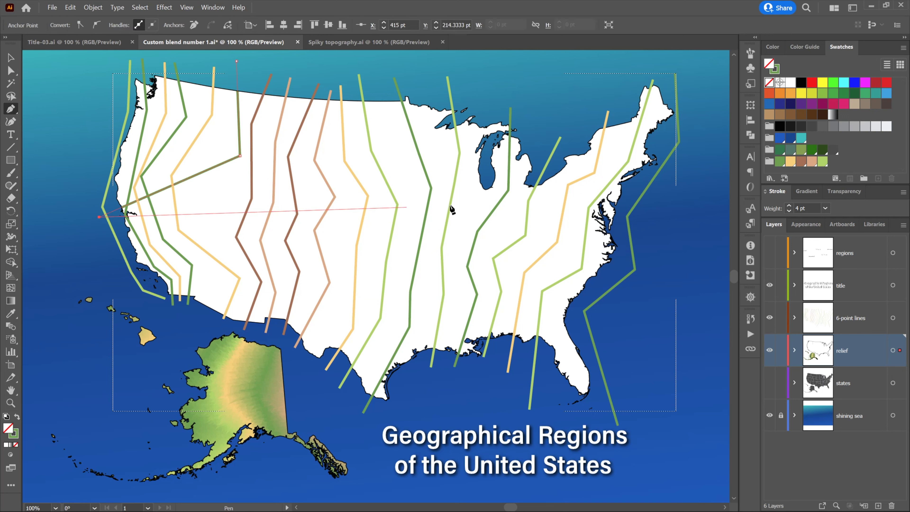
pyautogui.click(511, 216)
pyautogui.click(390, 343)
pyautogui.click(626, 265)
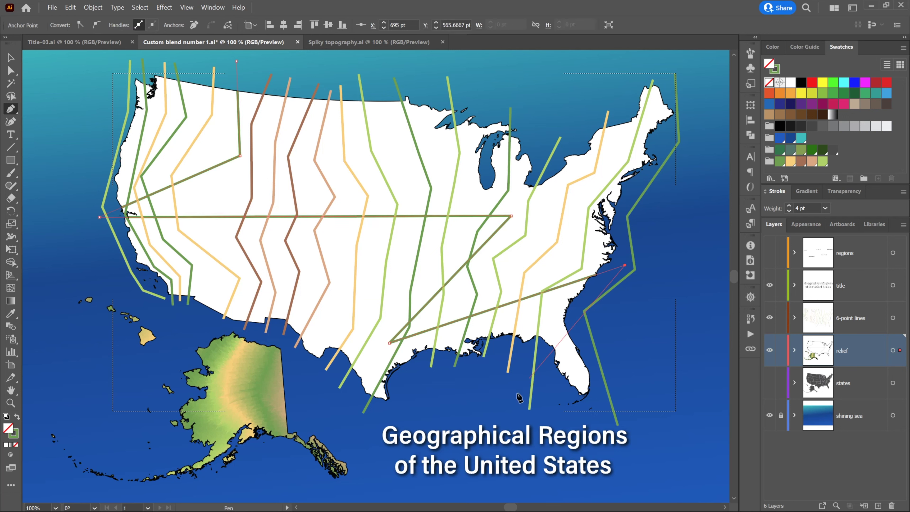
pyautogui.click(200, 264)
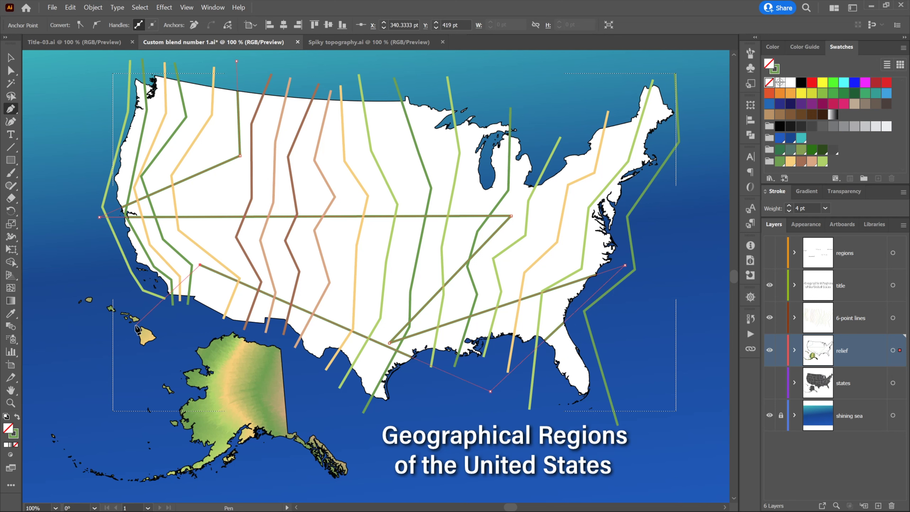
pyautogui.click(135, 326)
pyautogui.click(53, 178)
pyautogui.click(408, 86)
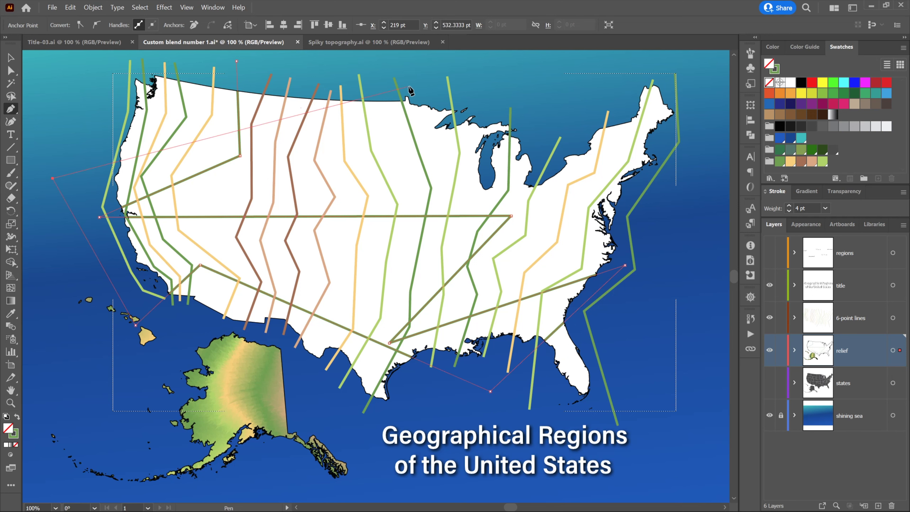
pyautogui.click(527, 198)
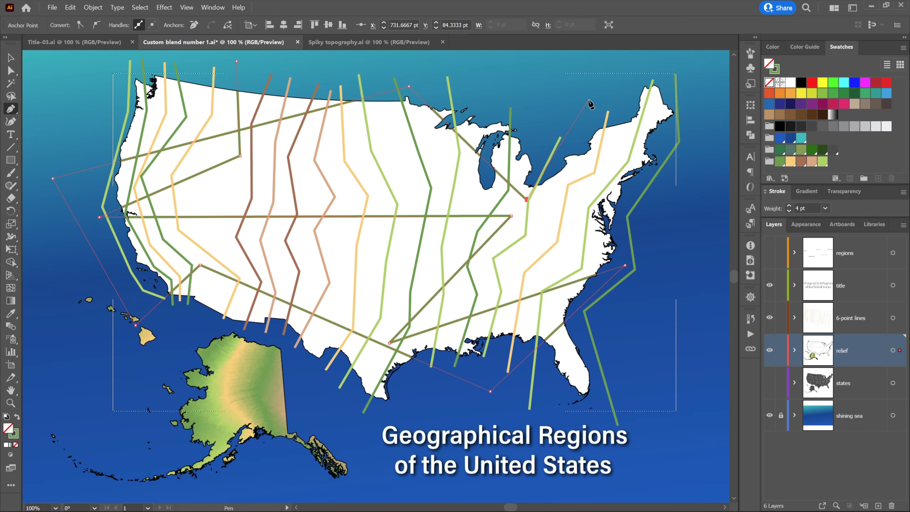
pyautogui.click(590, 100)
pyautogui.press('v')
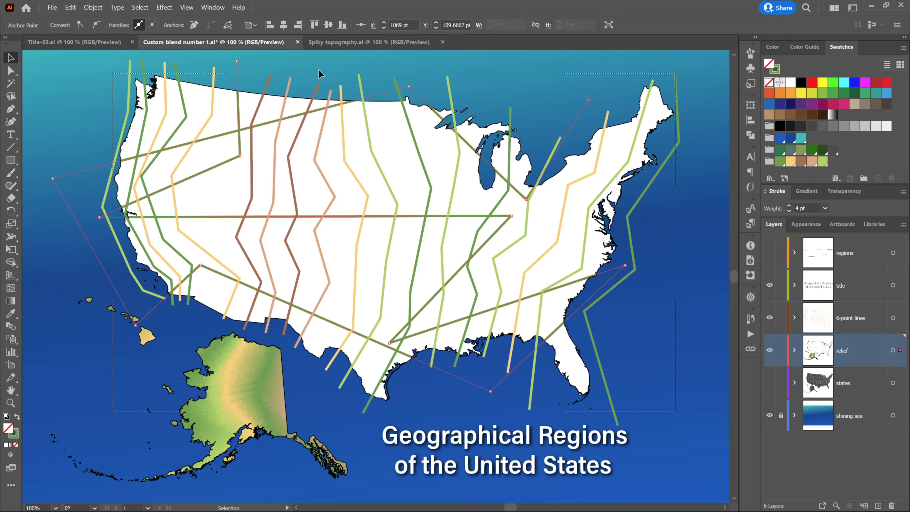
# - Shift the zigzag path slightly up and right within the contiguous US clip group, and delete the path
pyautogui.click(249, 94)
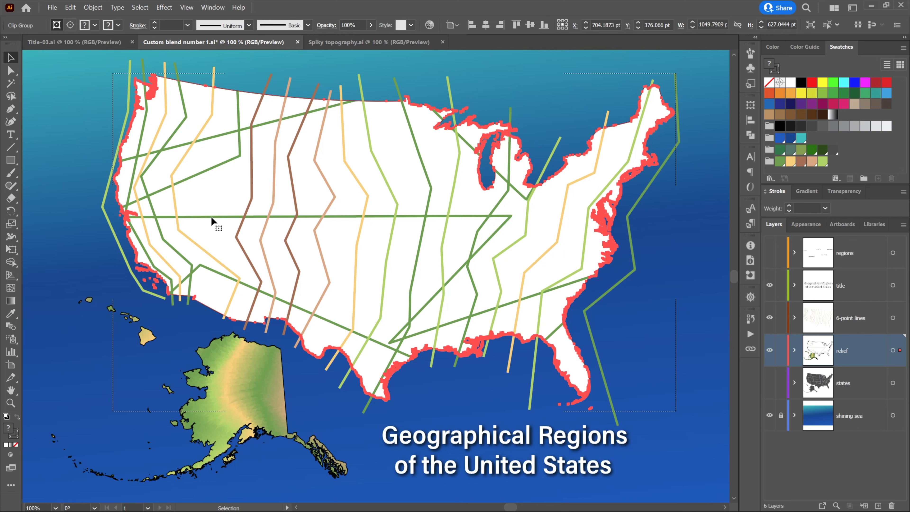
pyautogui.click(70, 25)
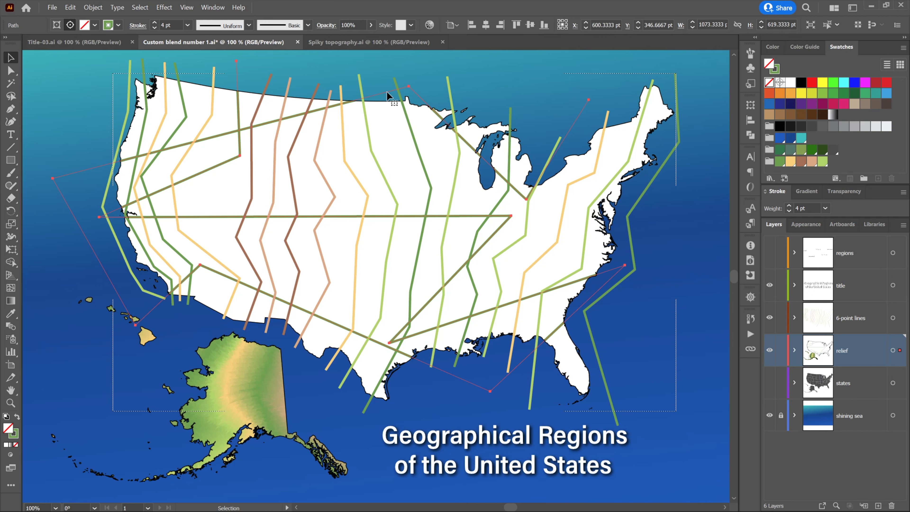
pyautogui.moveTo(385, 92)
pyautogui.mouseDown()
pyautogui.moveTo(367, 97)
pyautogui.moveTo(423, 130)
pyautogui.moveTo(365, 87)
pyautogui.moveTo(391, 104)
pyautogui.moveTo(398, 84)
pyautogui.mouseUp()
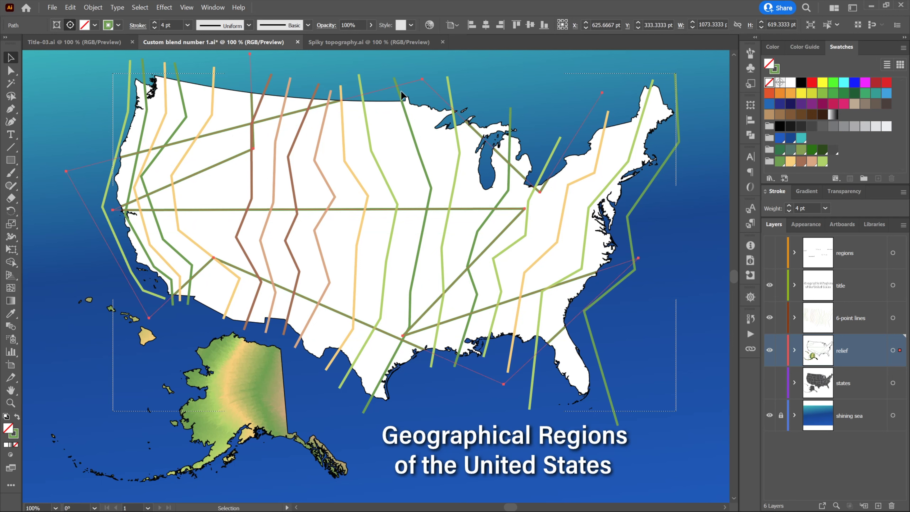
pyautogui.click(77, 170)
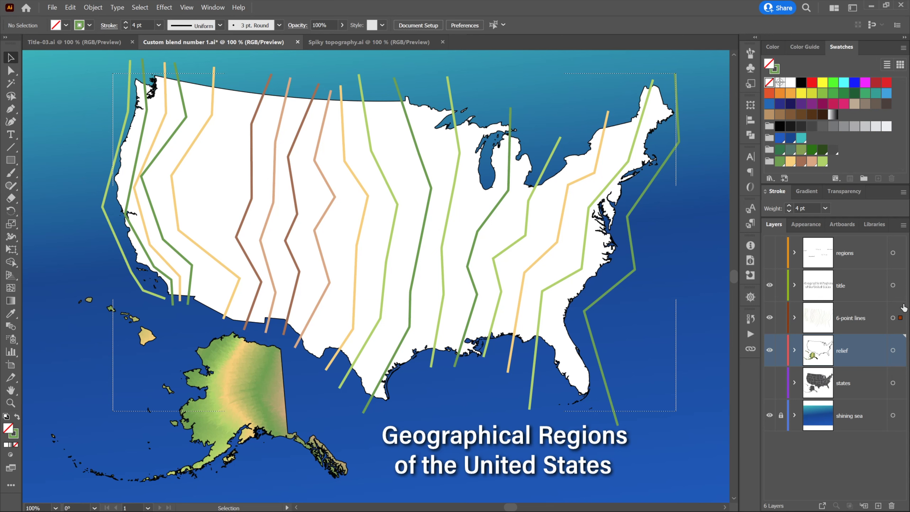
# - Cut all the paths from the 6-point lines layer and paste them in place inside the contiguous US
pyautogui.click(900, 316)
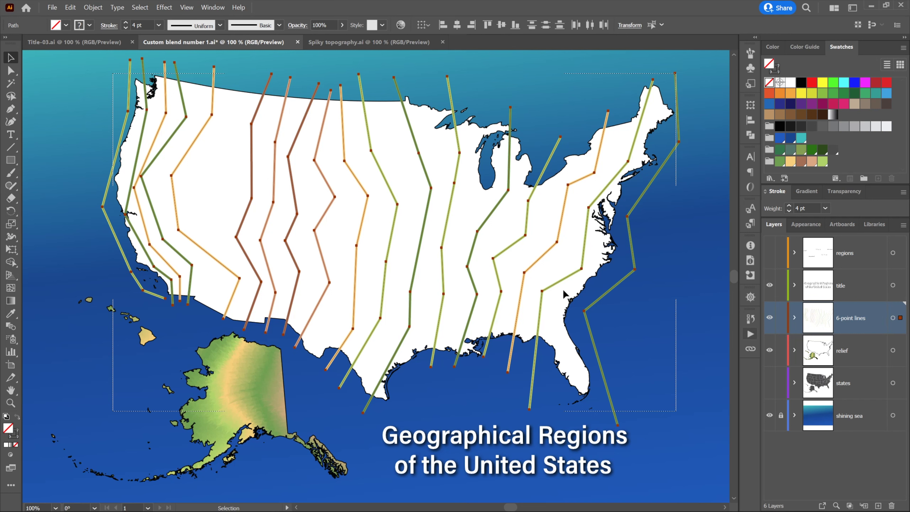
pyautogui.press('a')
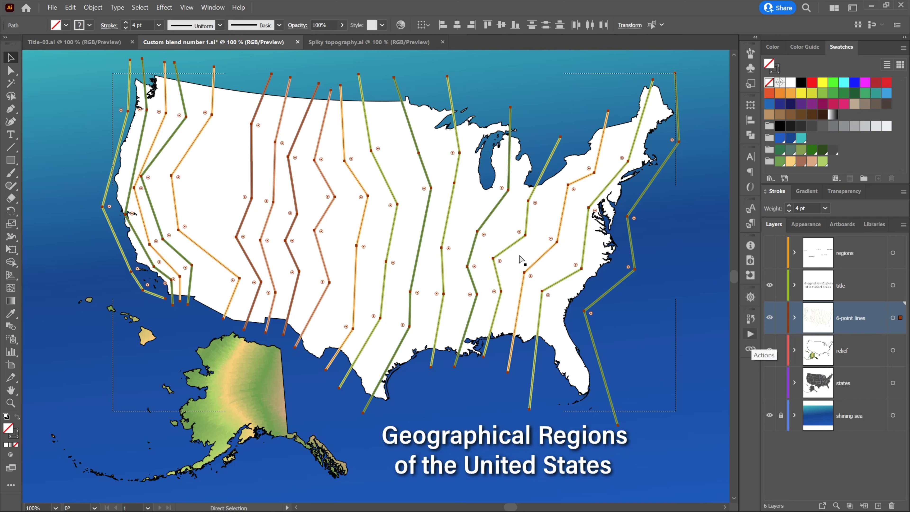
pyautogui.press('Delete')
pyautogui.press('v')
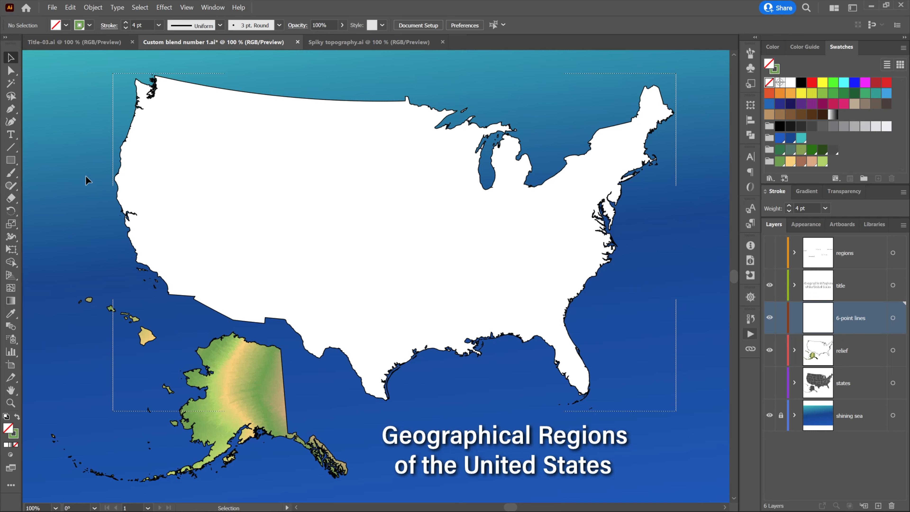
pyautogui.click(70, 8)
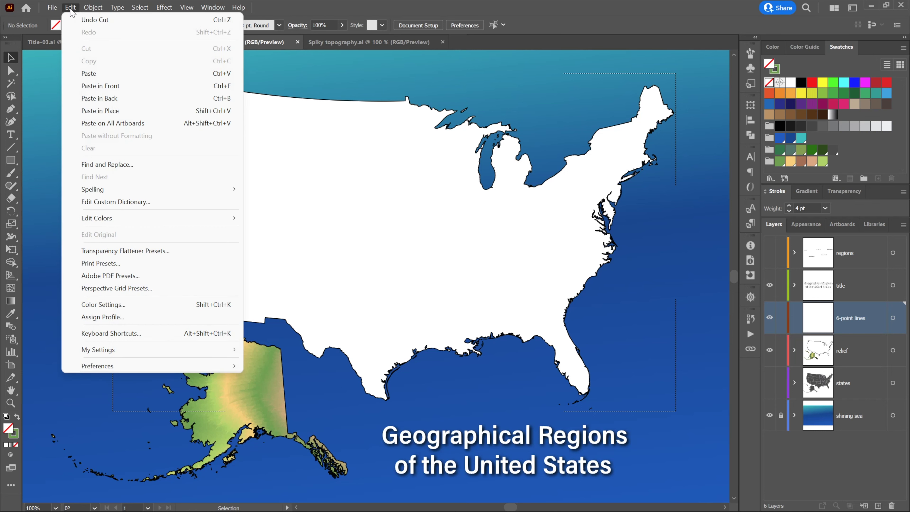
pyautogui.click(144, 111)
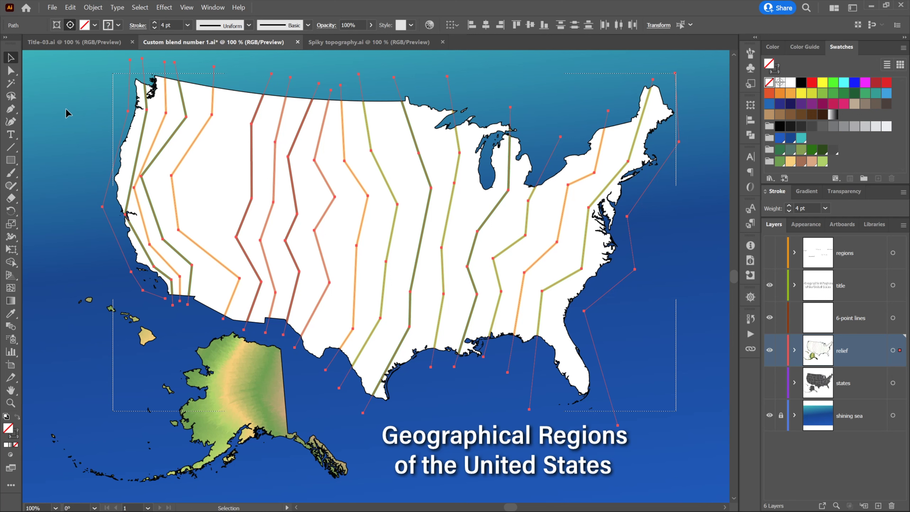
# - Make a blend from the selected 6-point lines inside the contiguous US
pyautogui.click(71, 7)
pyautogui.moveTo(89, 11)
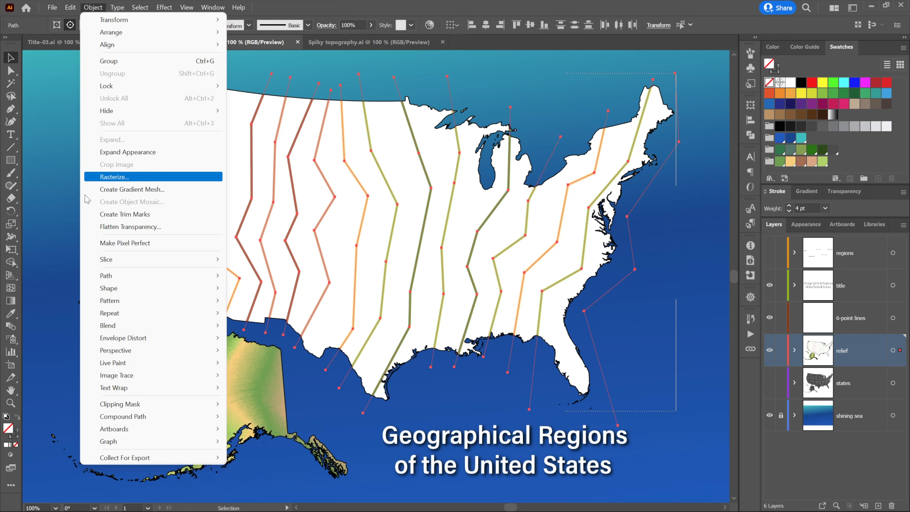
pyautogui.moveTo(159, 326)
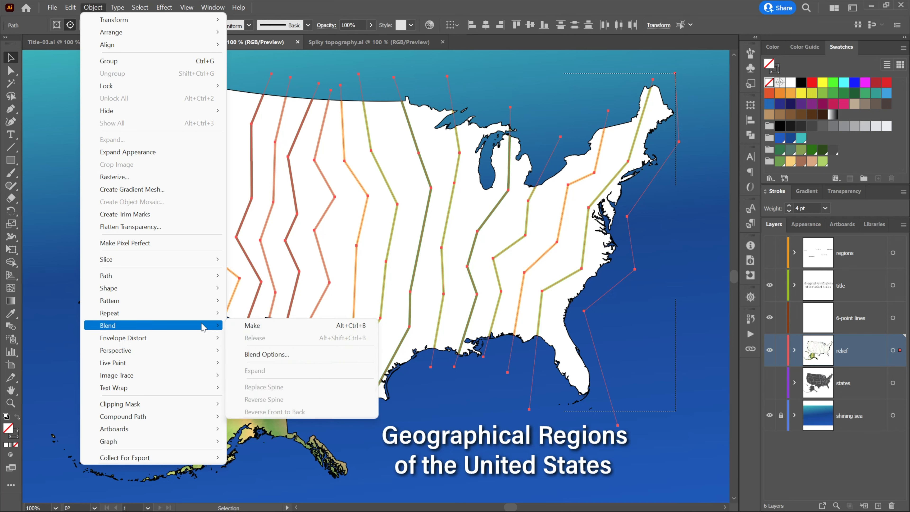
pyautogui.click(283, 330)
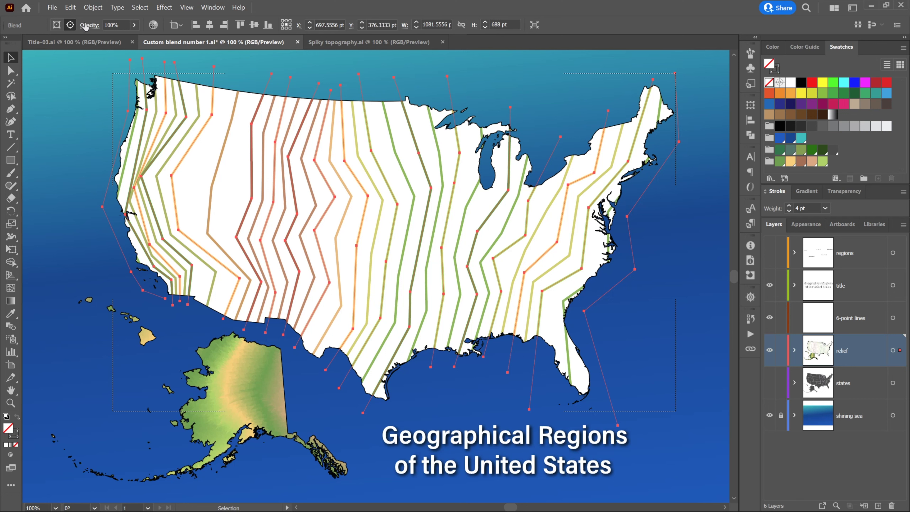
# - Set the blend's spacing to Specified Steps with 40 steps
pyautogui.click(94, 7)
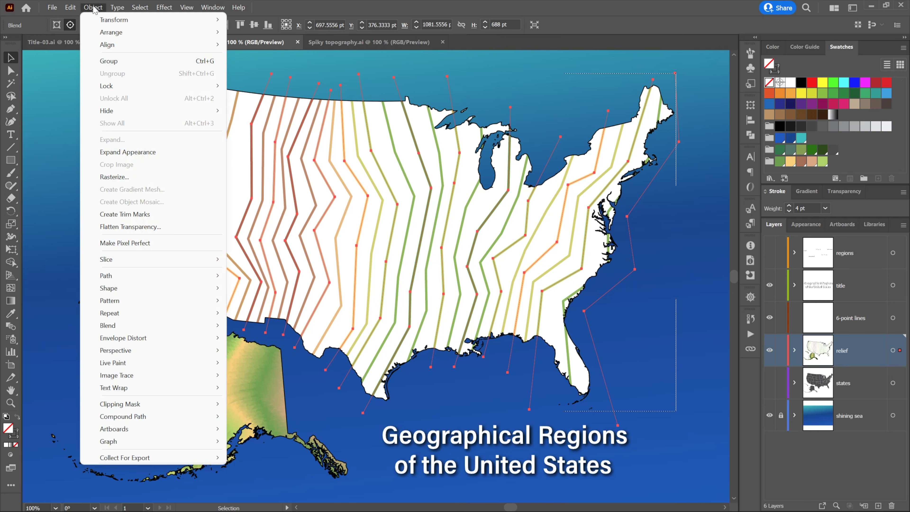
pyautogui.moveTo(178, 326)
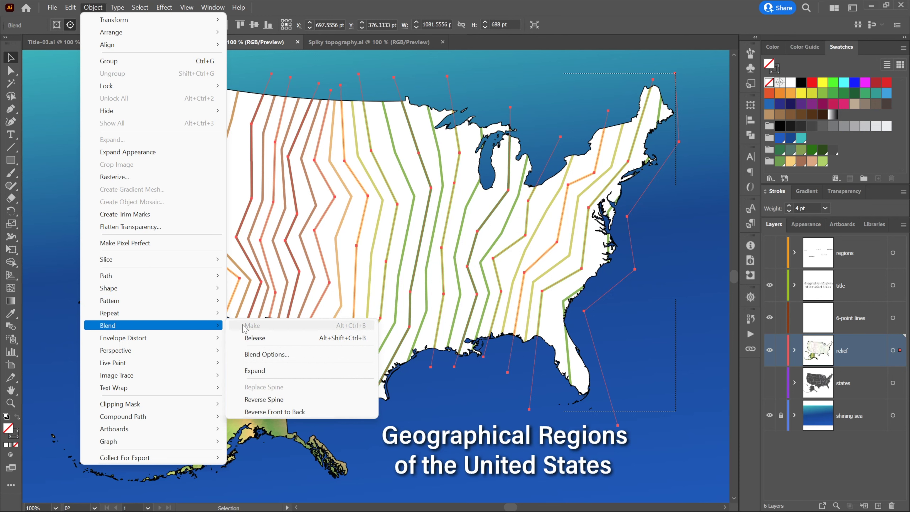
pyautogui.click(306, 355)
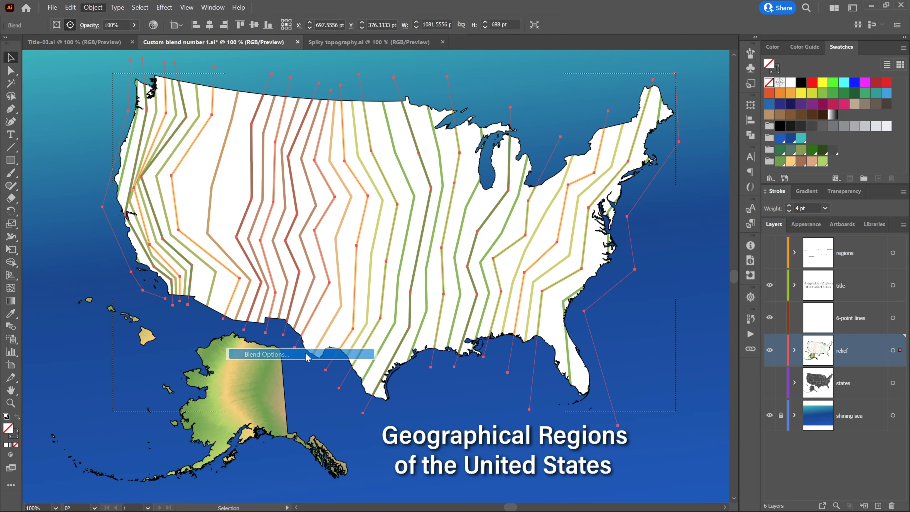
pyautogui.click(599, 128)
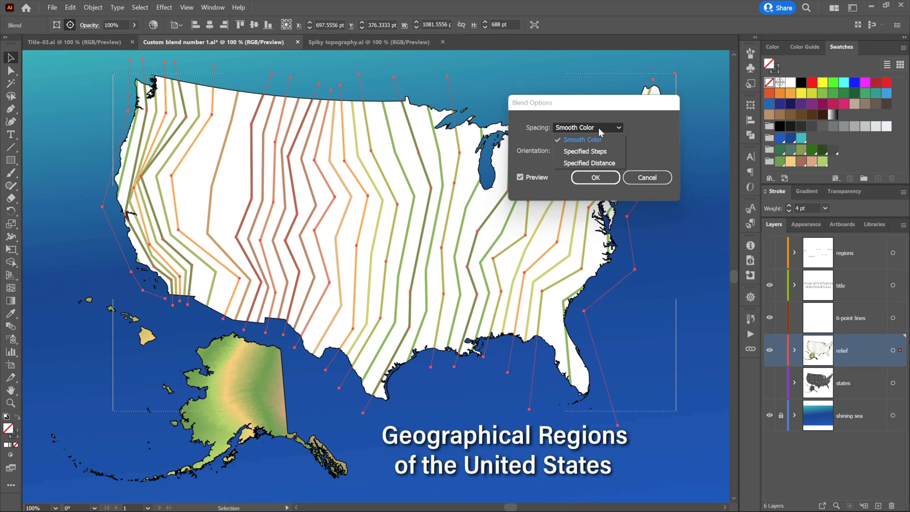
pyautogui.click(600, 139)
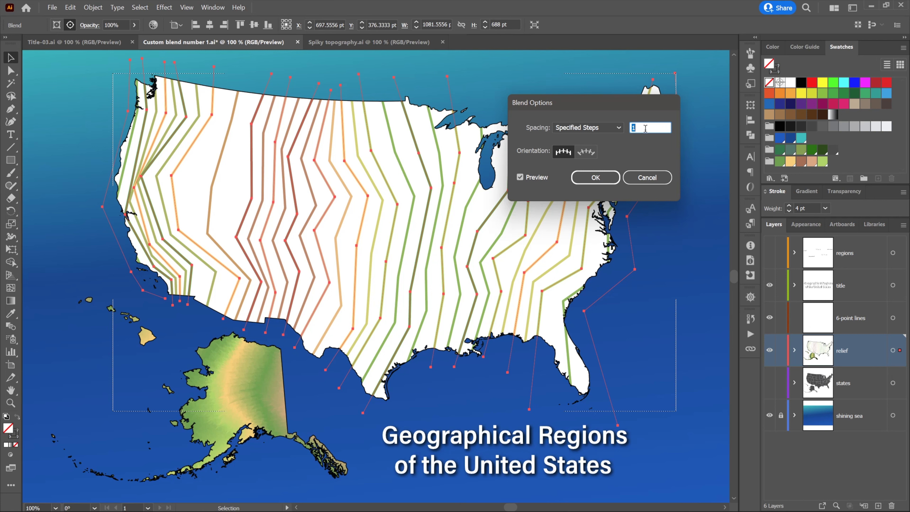
pyautogui.write('10')
pyautogui.hotkey('shift', 'Up')
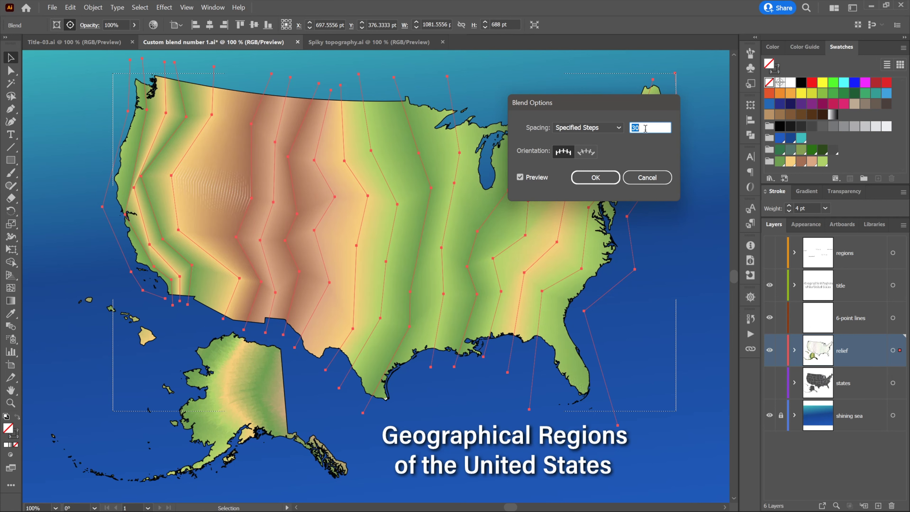
pyautogui.hotkey('shift', 'Up')
pyautogui.click(583, 180)
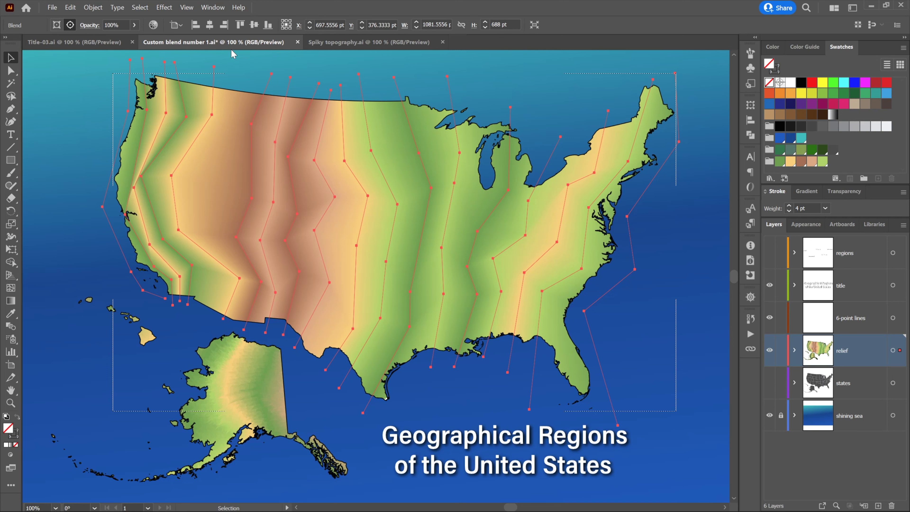
# - Apply a Roughen effect to the blend with 5% relative size, 10/in detail and corner points
pyautogui.click(165, 7)
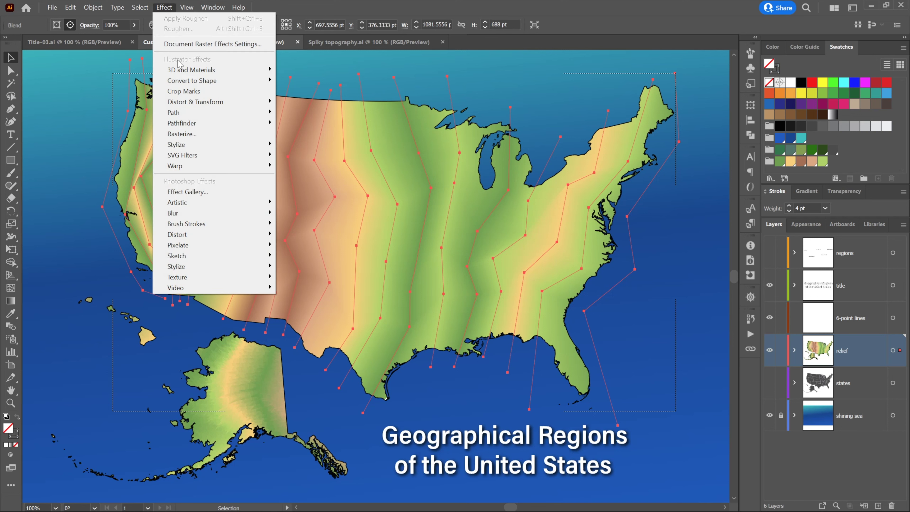
pyautogui.moveTo(246, 107)
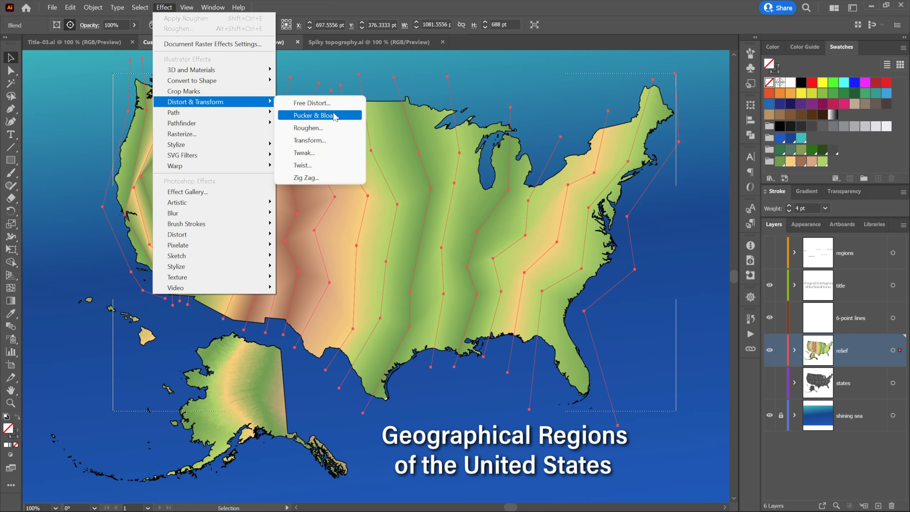
pyautogui.click(337, 131)
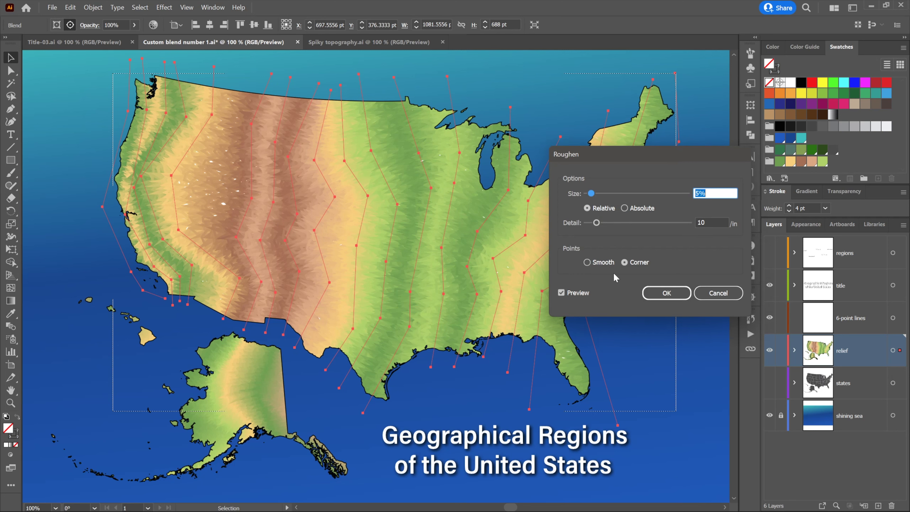
pyautogui.click(657, 295)
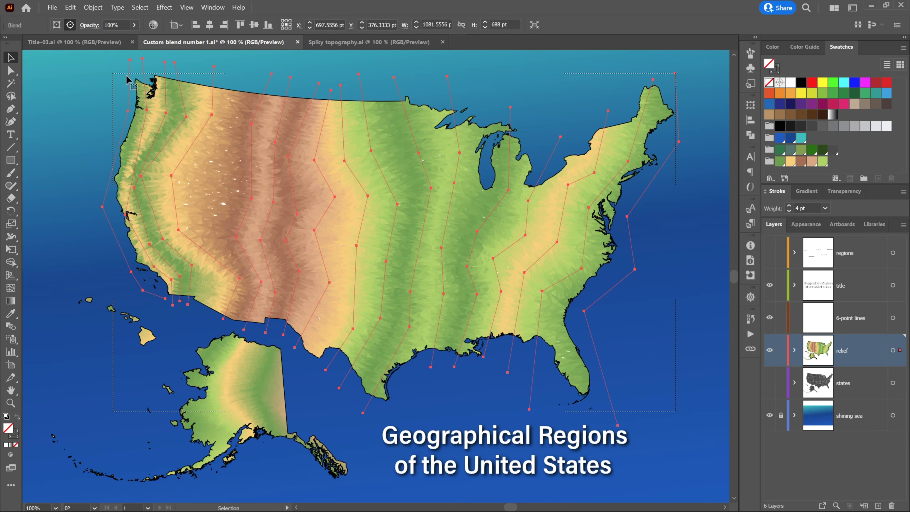
pyautogui.click(92, 8)
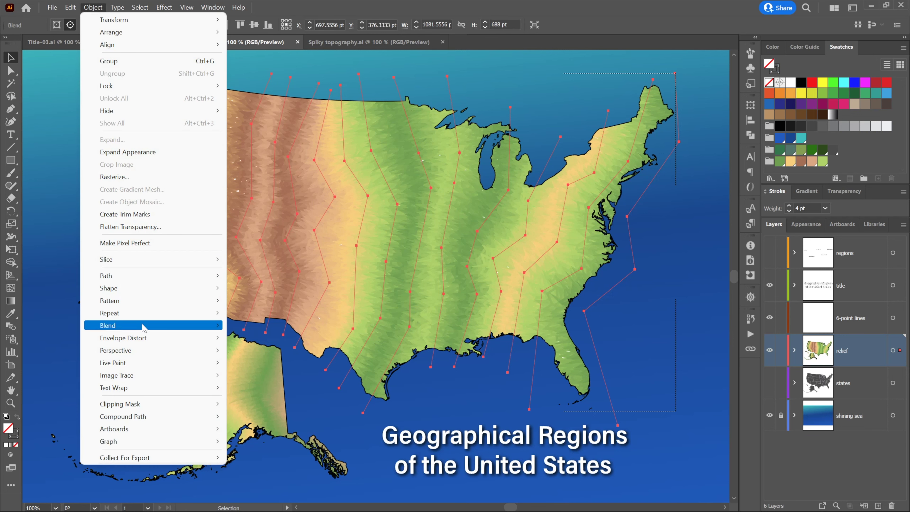
pyautogui.moveTo(143, 328)
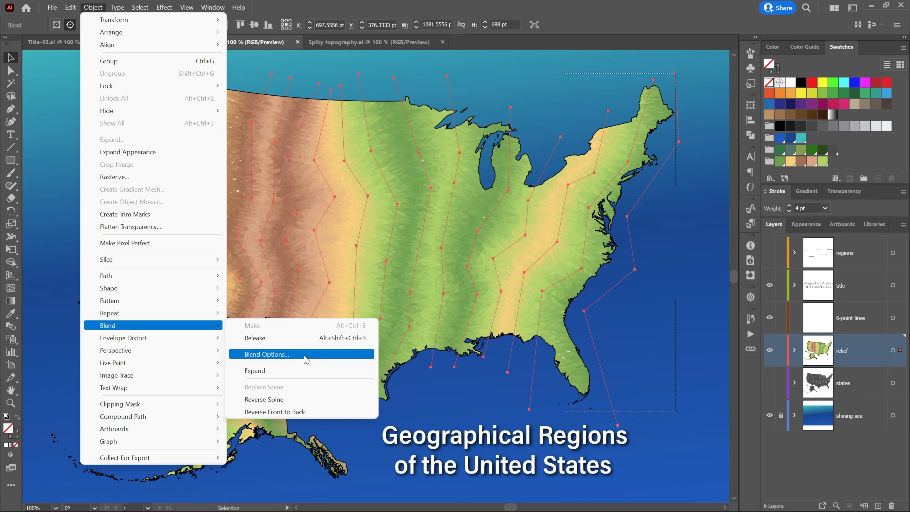
pyautogui.press('Escape')
pyautogui.press('Escape')
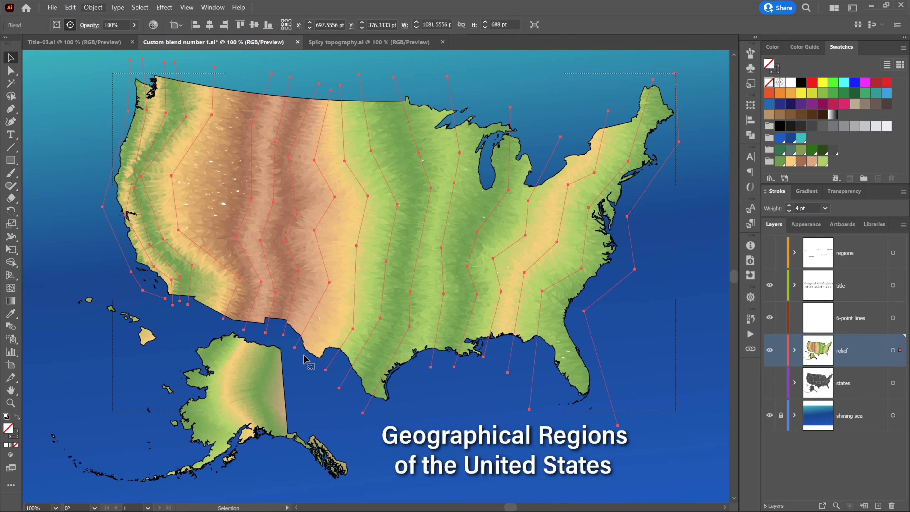
# - Open the blend's options through the Blend tool and raise its specified steps to 120
pyautogui.click(13, 327)
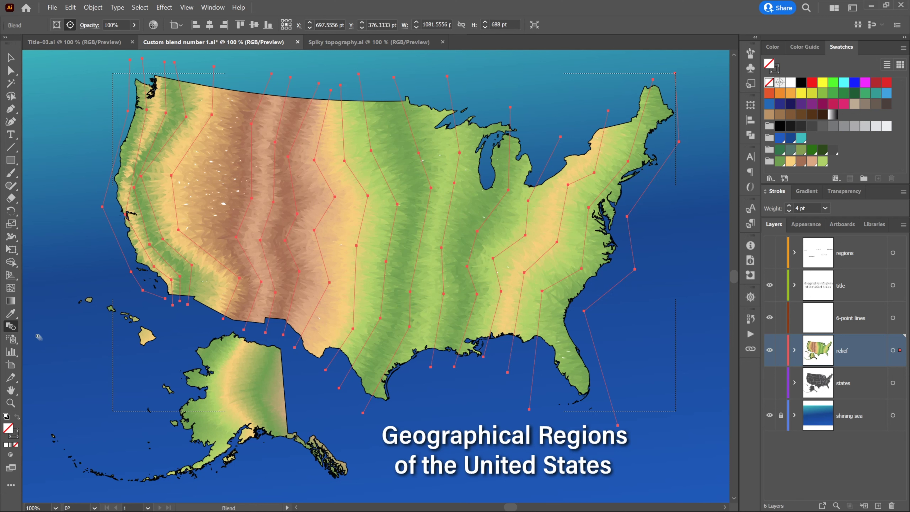
pyautogui.press('Return')
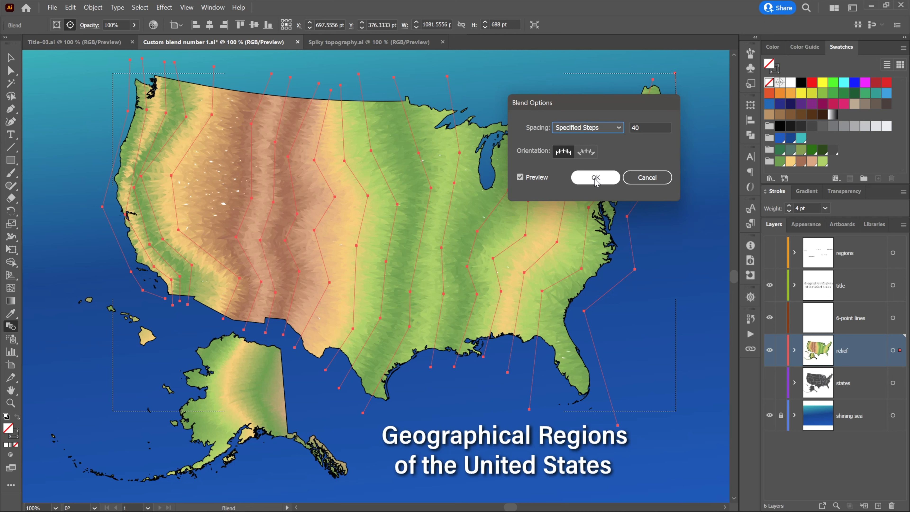
pyautogui.click(643, 127)
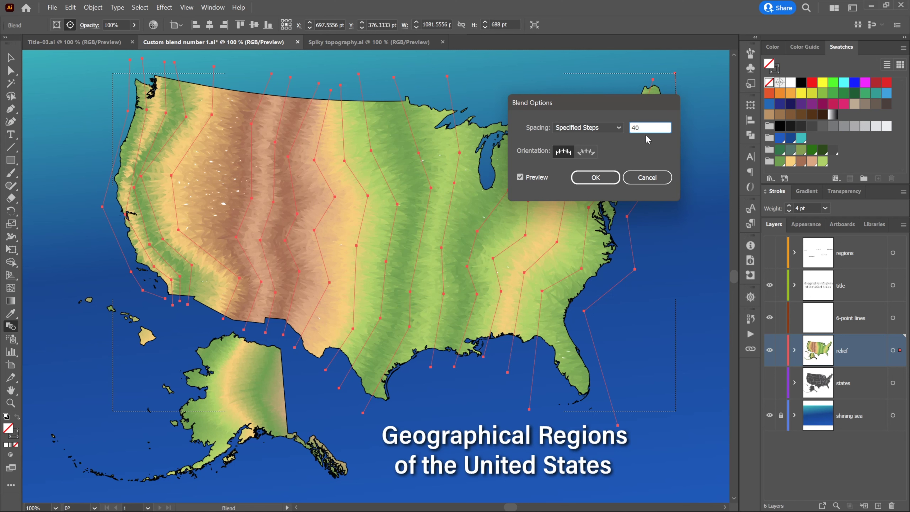
pyautogui.hotkey('shift', 'Up')
pyautogui.hotkey('shift', 'Up')
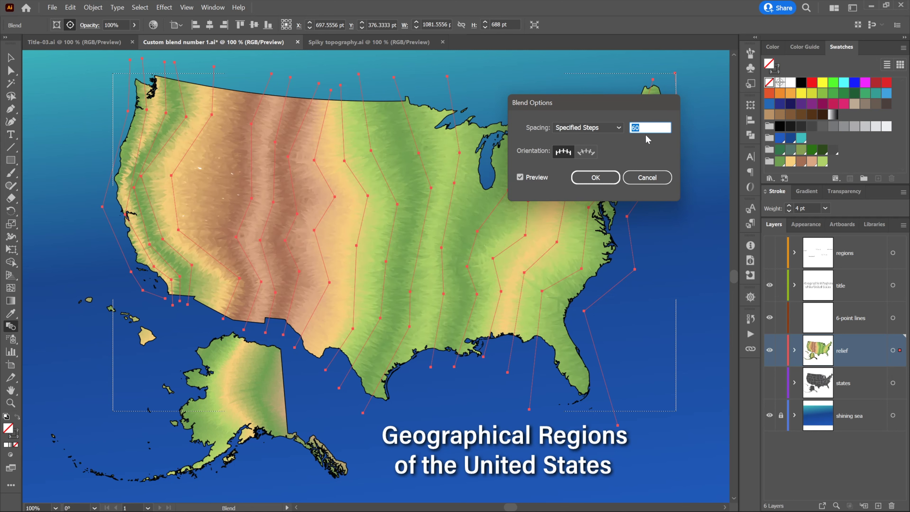
pyautogui.hotkey('shift', 'Up')
pyautogui.hotkey('shift', 'Up')
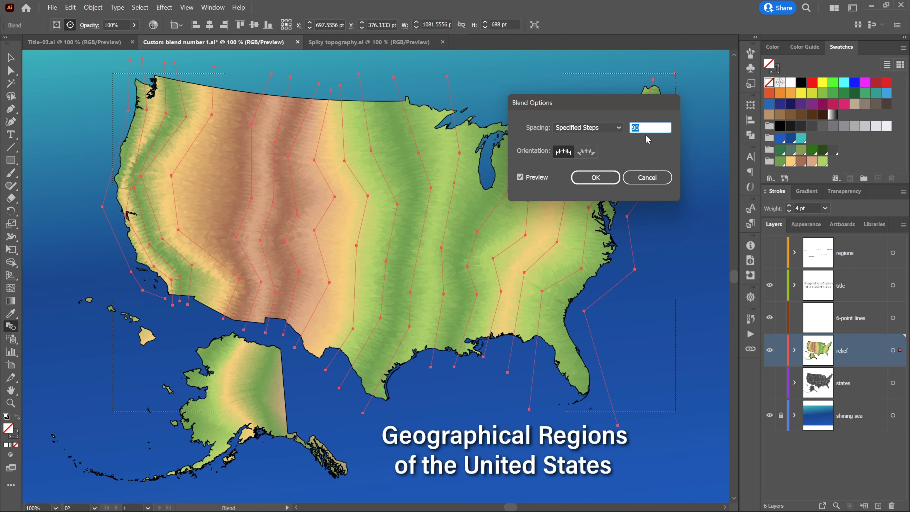
pyautogui.hotkey('shift', 'Up')
pyautogui.hotkey('shift', 'Up')
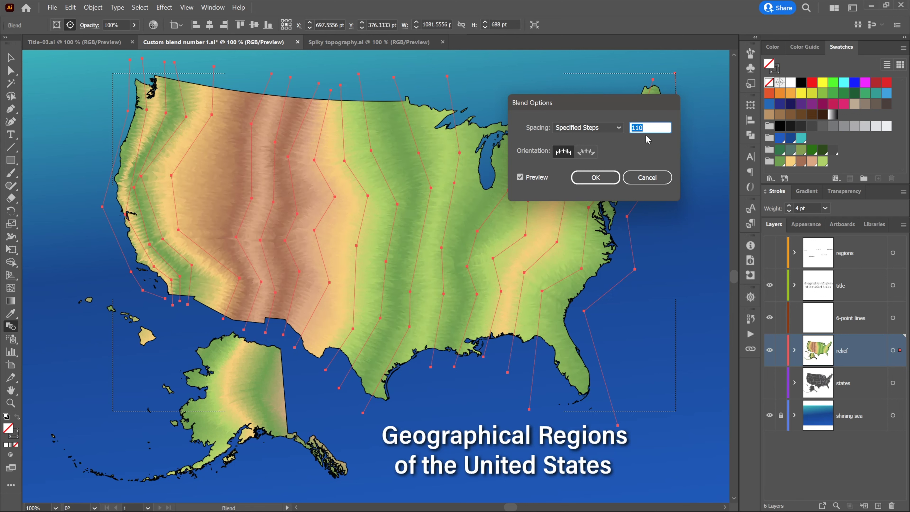
pyautogui.hotkey('shift', 'Up')
pyautogui.click(599, 178)
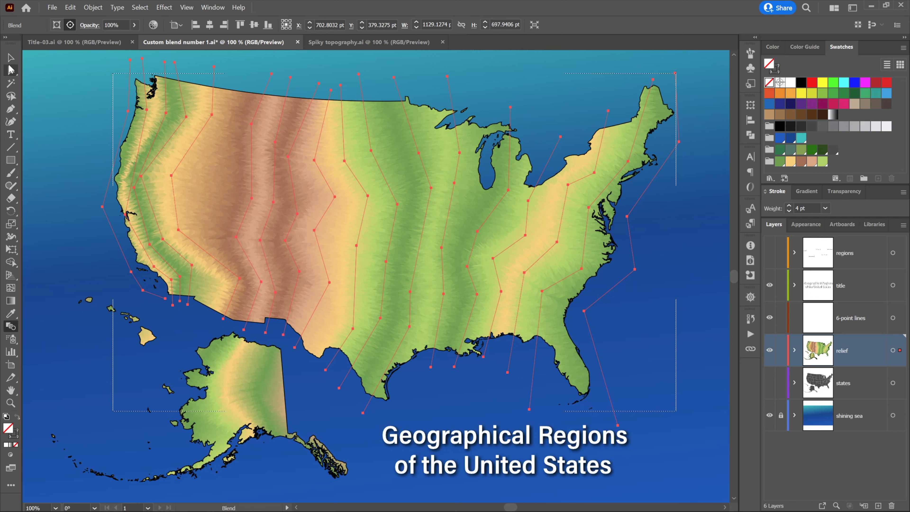
# - Return to the Selection tool and hide the relief layer, leaving nothing selected
pyautogui.click(10, 59)
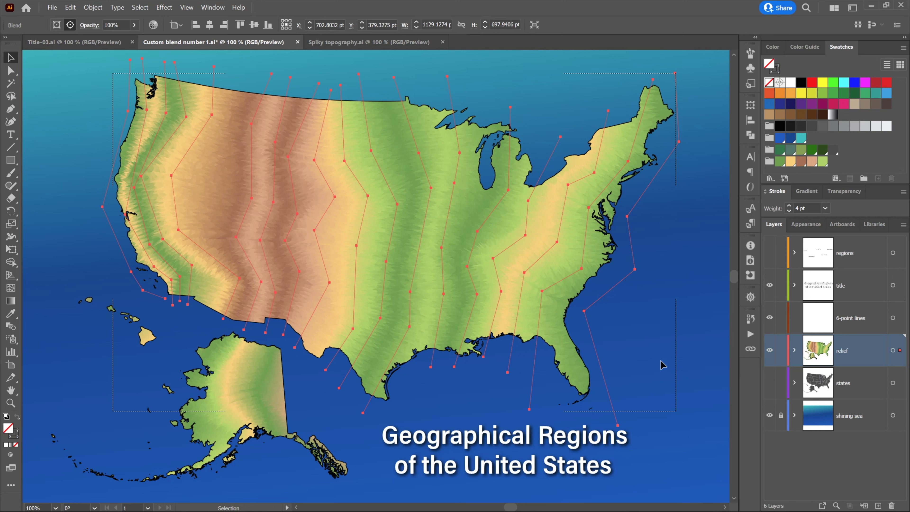
pyautogui.click(770, 351)
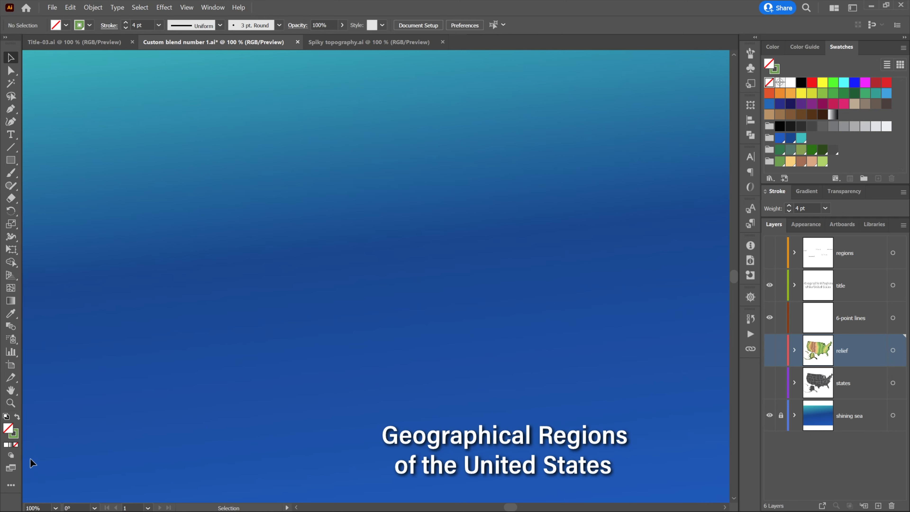
# - Make sure the drawing mode is Draw Normal and show the states layer
pyautogui.click(12, 457)
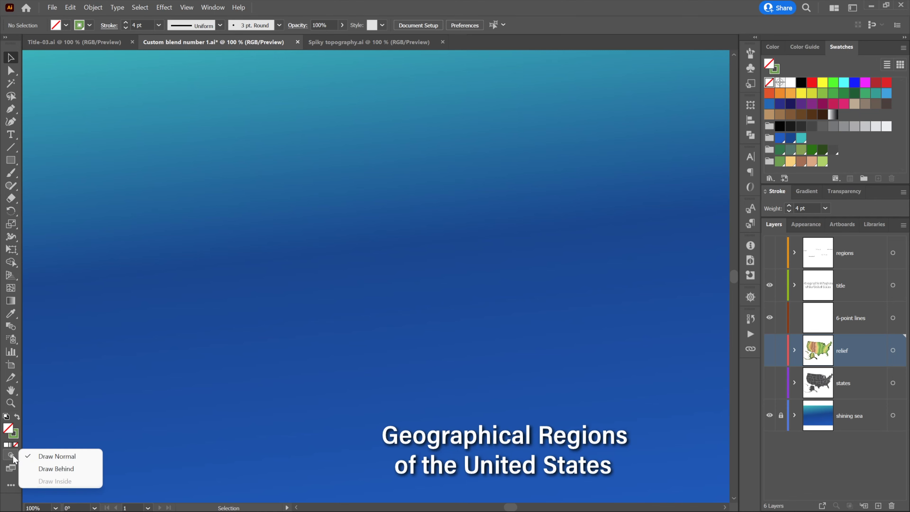
pyautogui.click(84, 457)
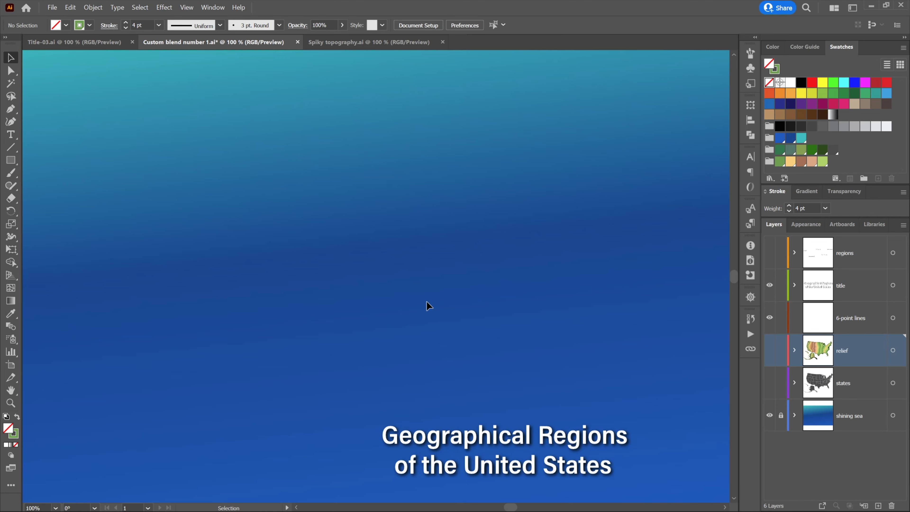
pyautogui.click(770, 382)
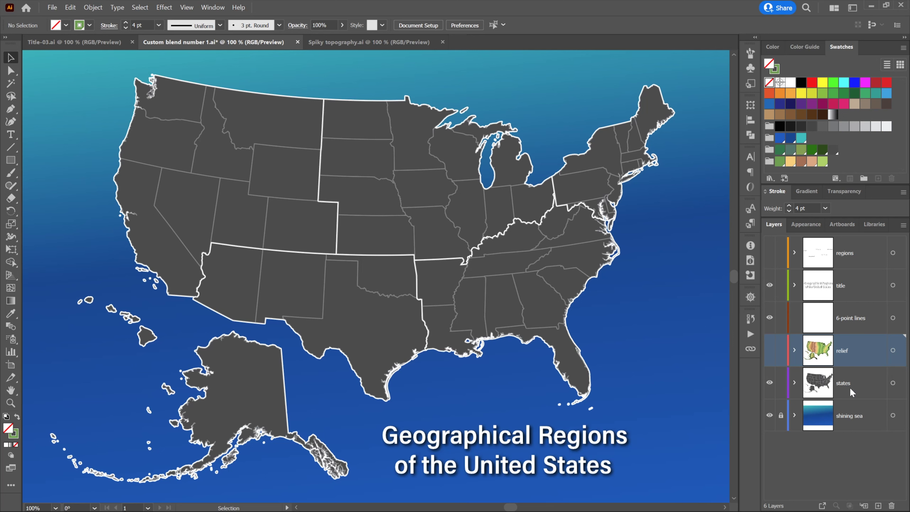
# - Delete the empty 6-point lines layer and show the relief layer
pyautogui.click(871, 322)
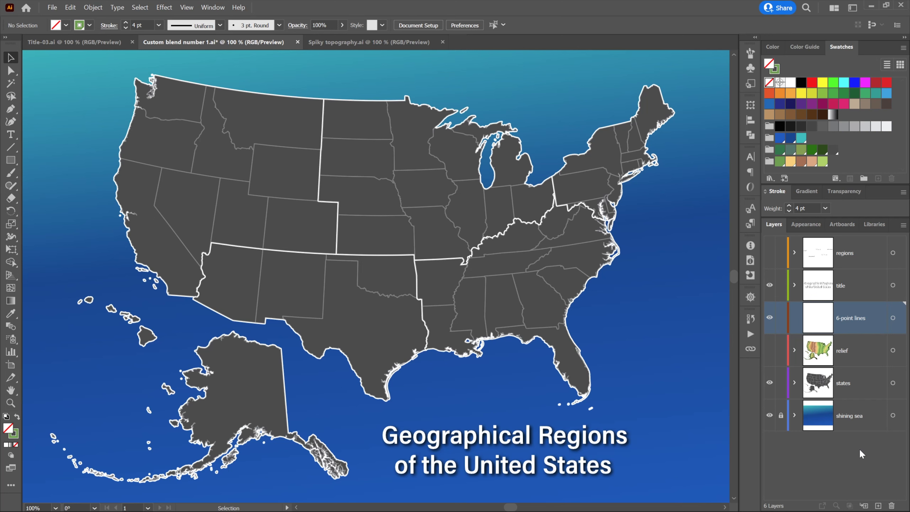
pyautogui.click(891, 506)
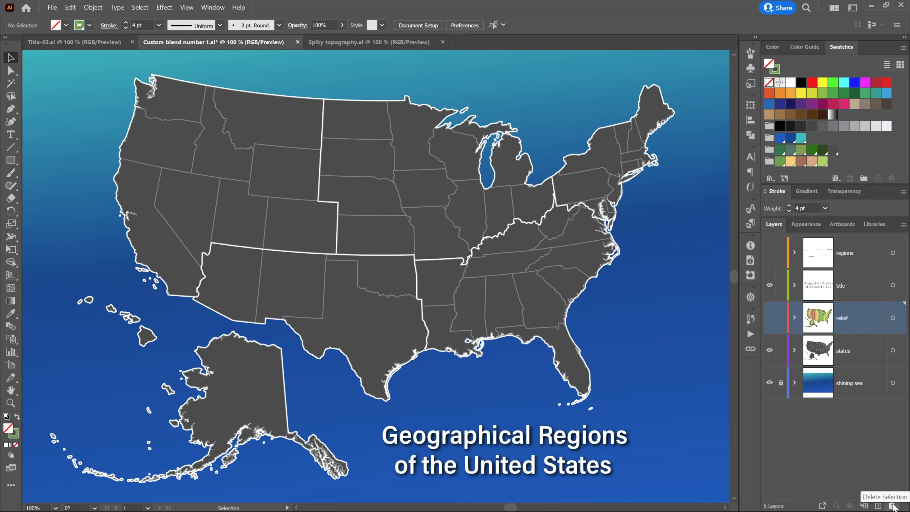
pyautogui.click(769, 318)
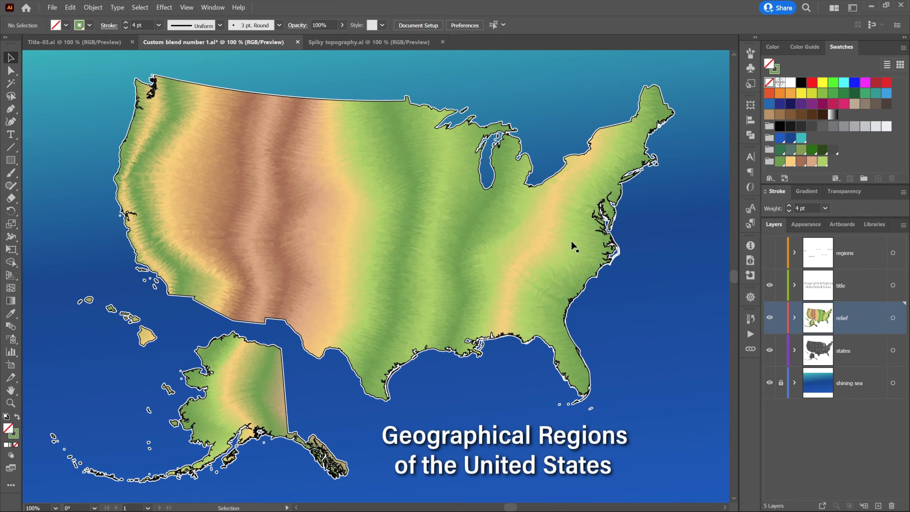
# - Target the entire relief layer and set its blend mode to Hard Light, leaving nothing selected
pyautogui.click(892, 319)
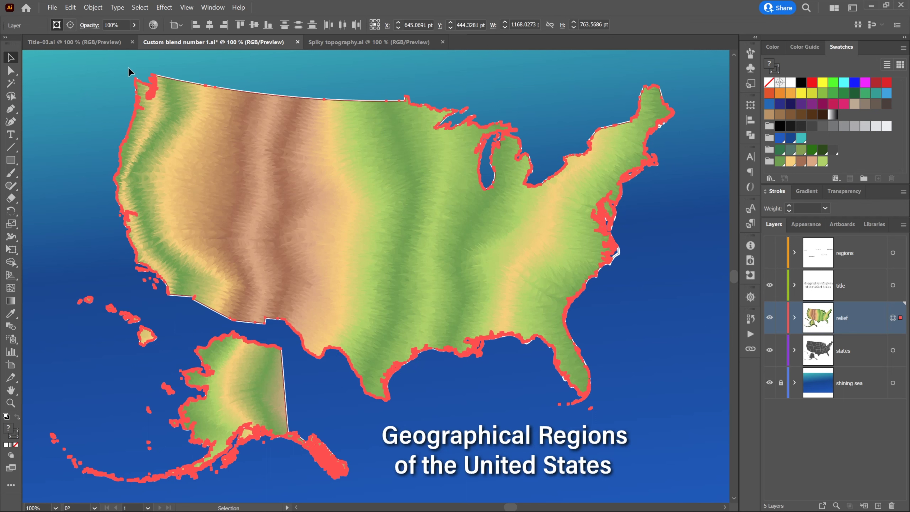
pyautogui.click(87, 26)
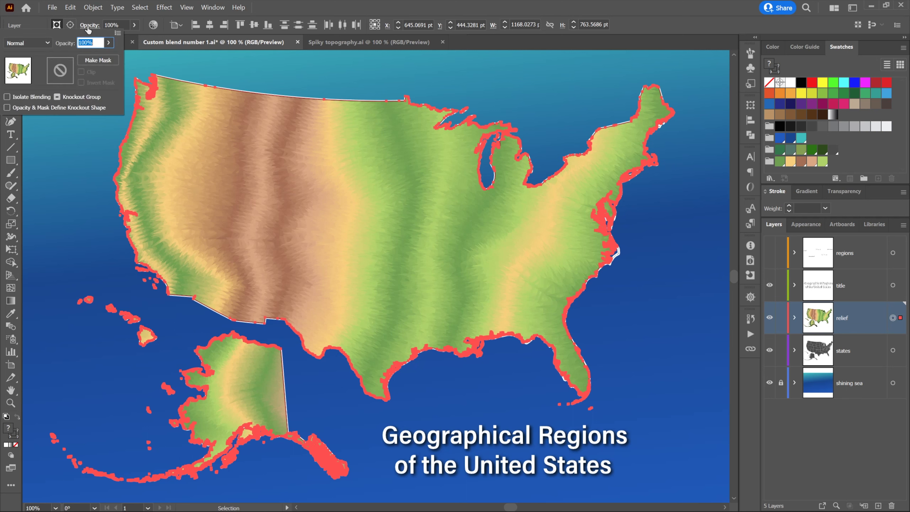
pyautogui.click(32, 41)
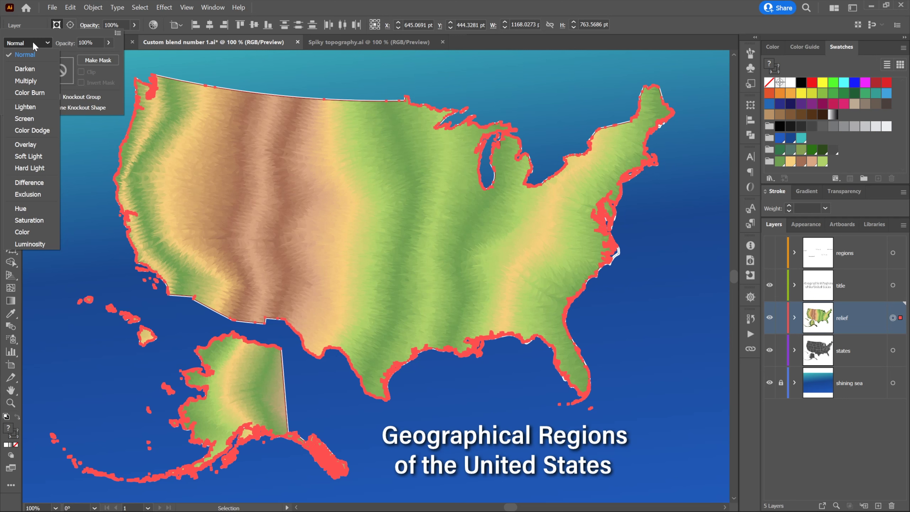
pyautogui.click(44, 168)
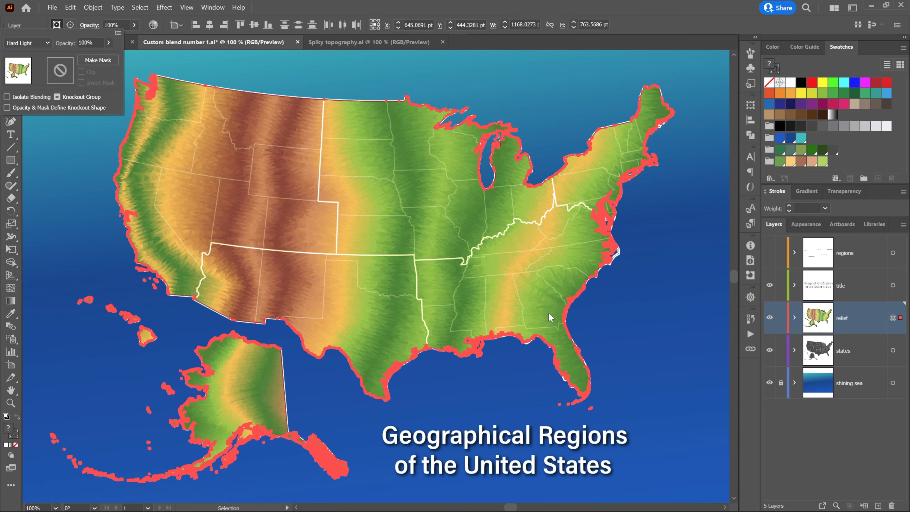
pyautogui.click(662, 321)
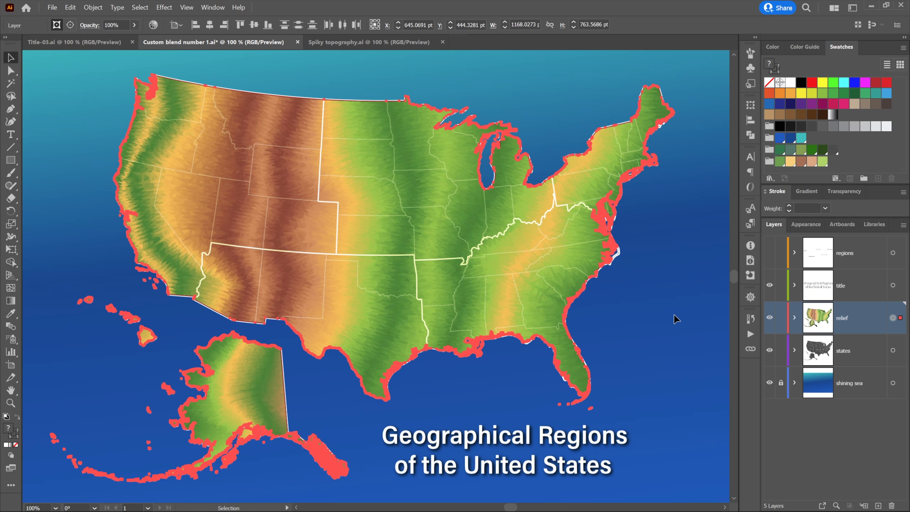
pyautogui.click(675, 319)
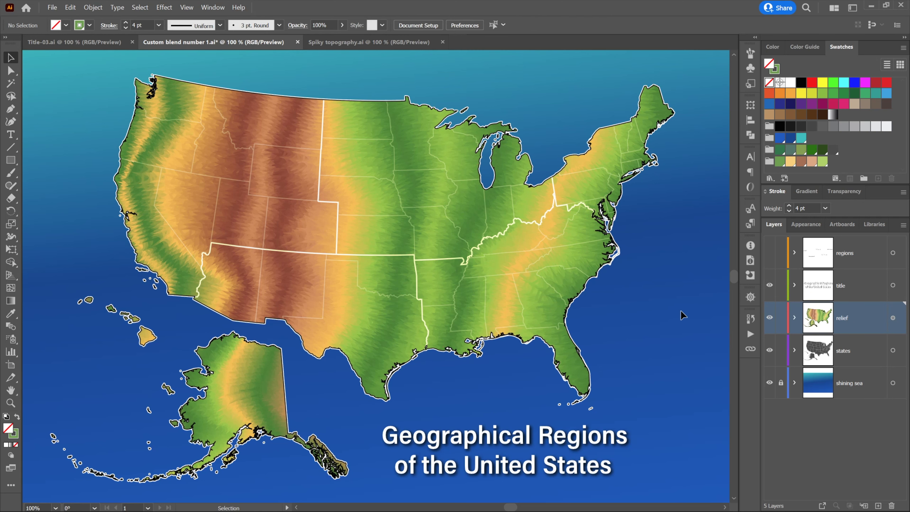